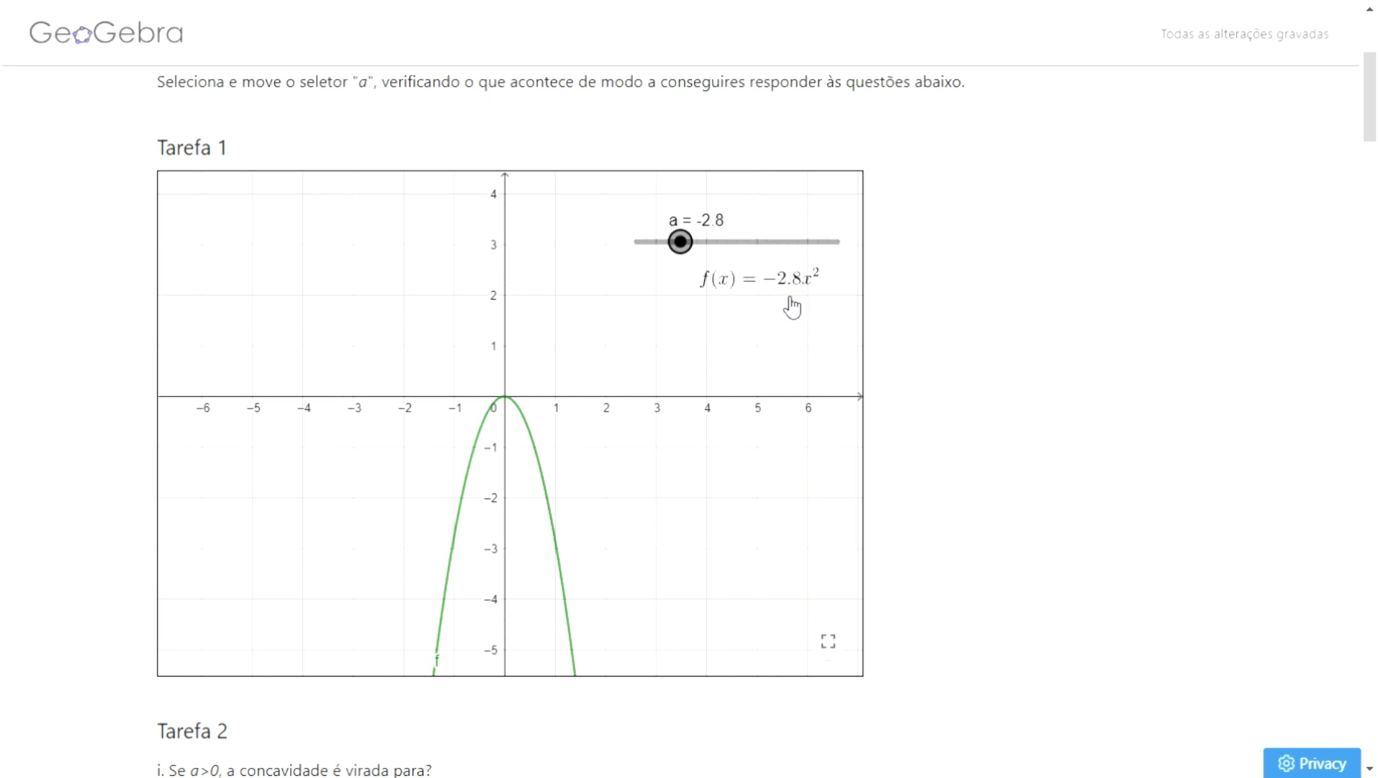
Step: Vary slider a of the Tarefa 1 parabola through -4.5 and 1, ending at -1
{"action": "left_click_drag", "start_coordinate": [682, 246], "coordinate": [653, 252]}
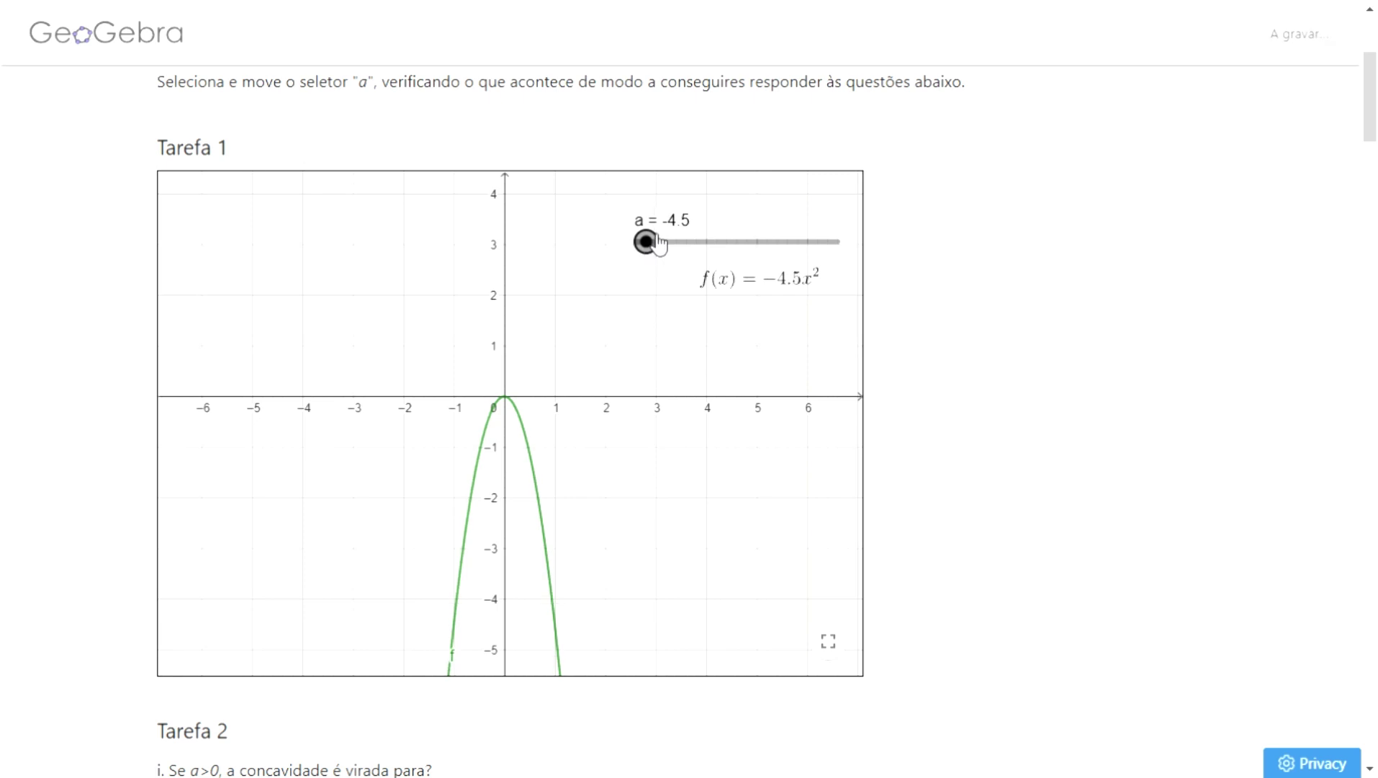
{"action": "left_click_drag", "start_coordinate": [645, 254], "coordinate": [757, 244]}
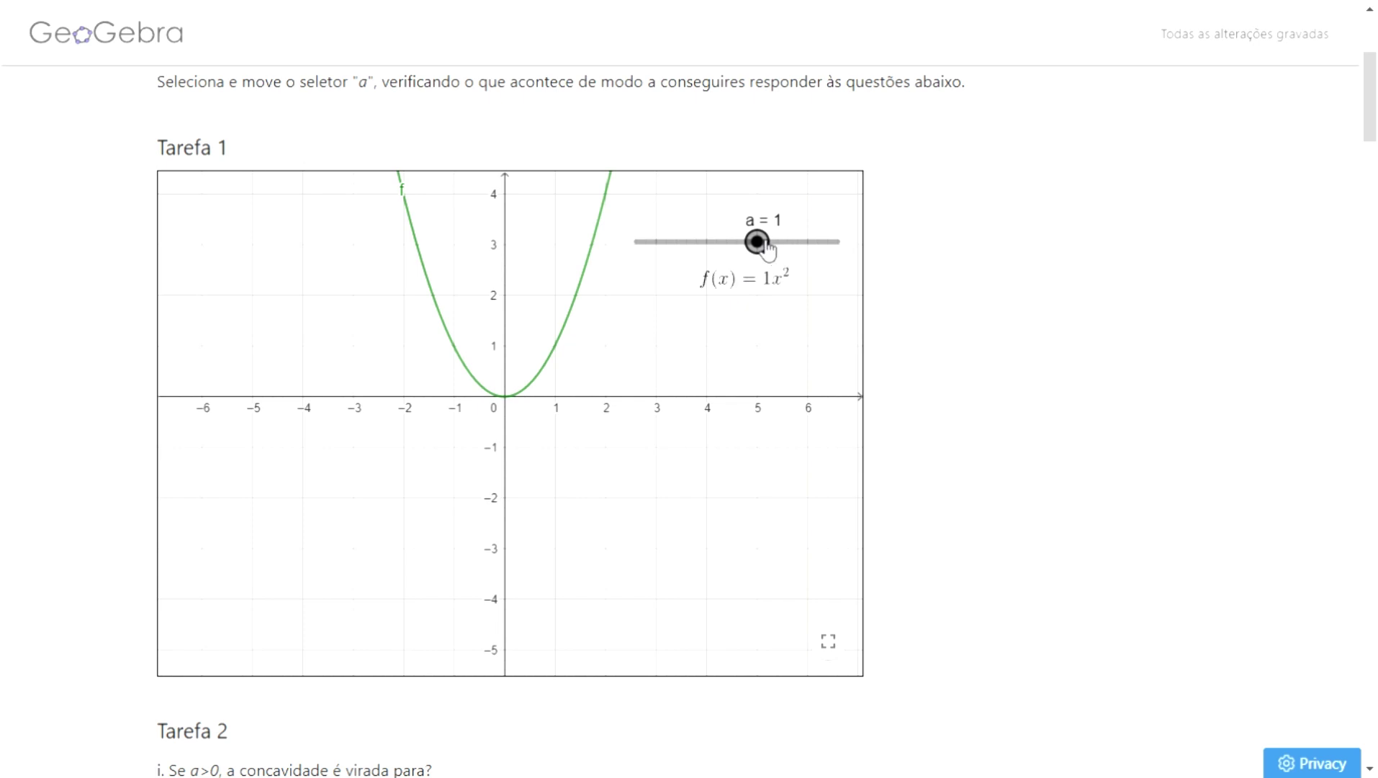
{"action": "left_click_drag", "start_coordinate": [759, 243], "coordinate": [716, 245]}
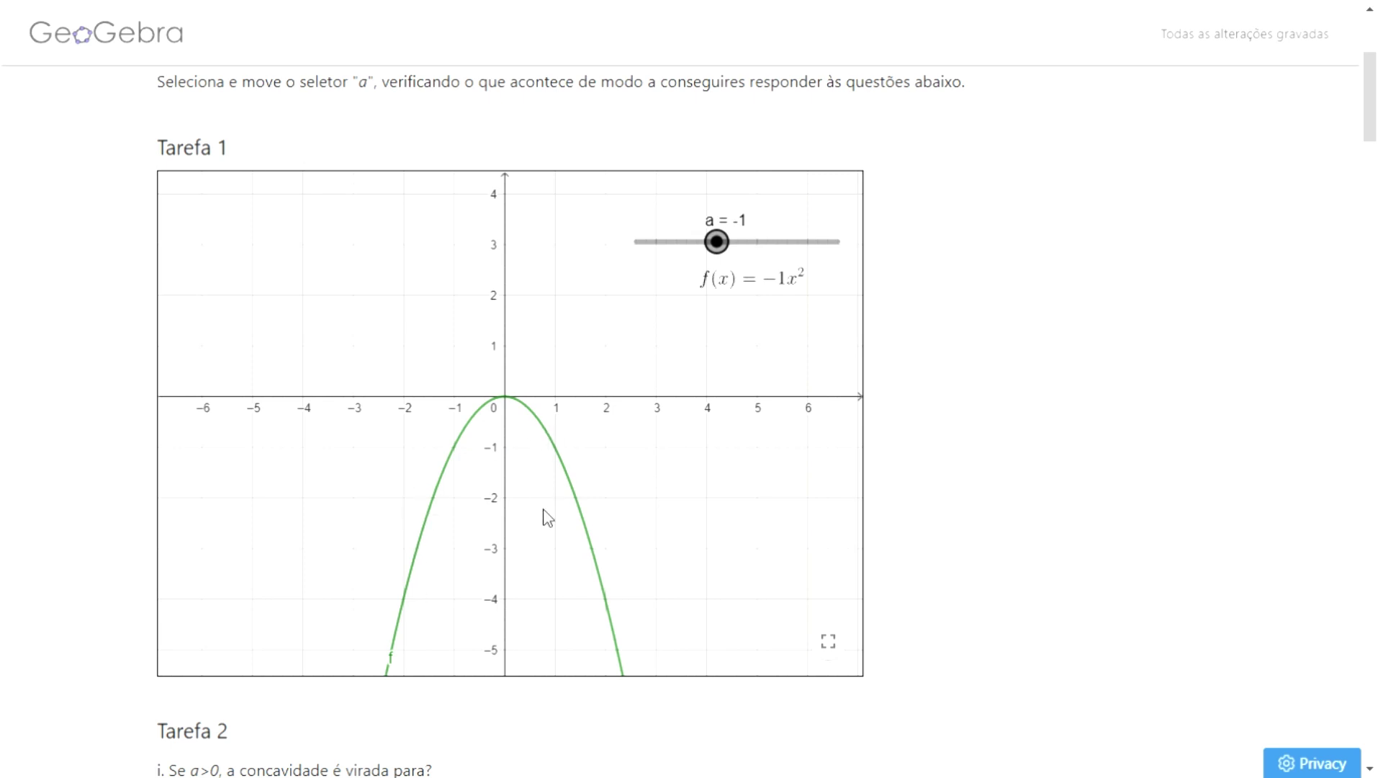
Step: Answer Tarefa 2 on the concavity for a>0 with "cima" and check the answer
{"action": "scroll", "coordinate": [686, 481], "scroll_direction": "up", "scroll_amount": 2}
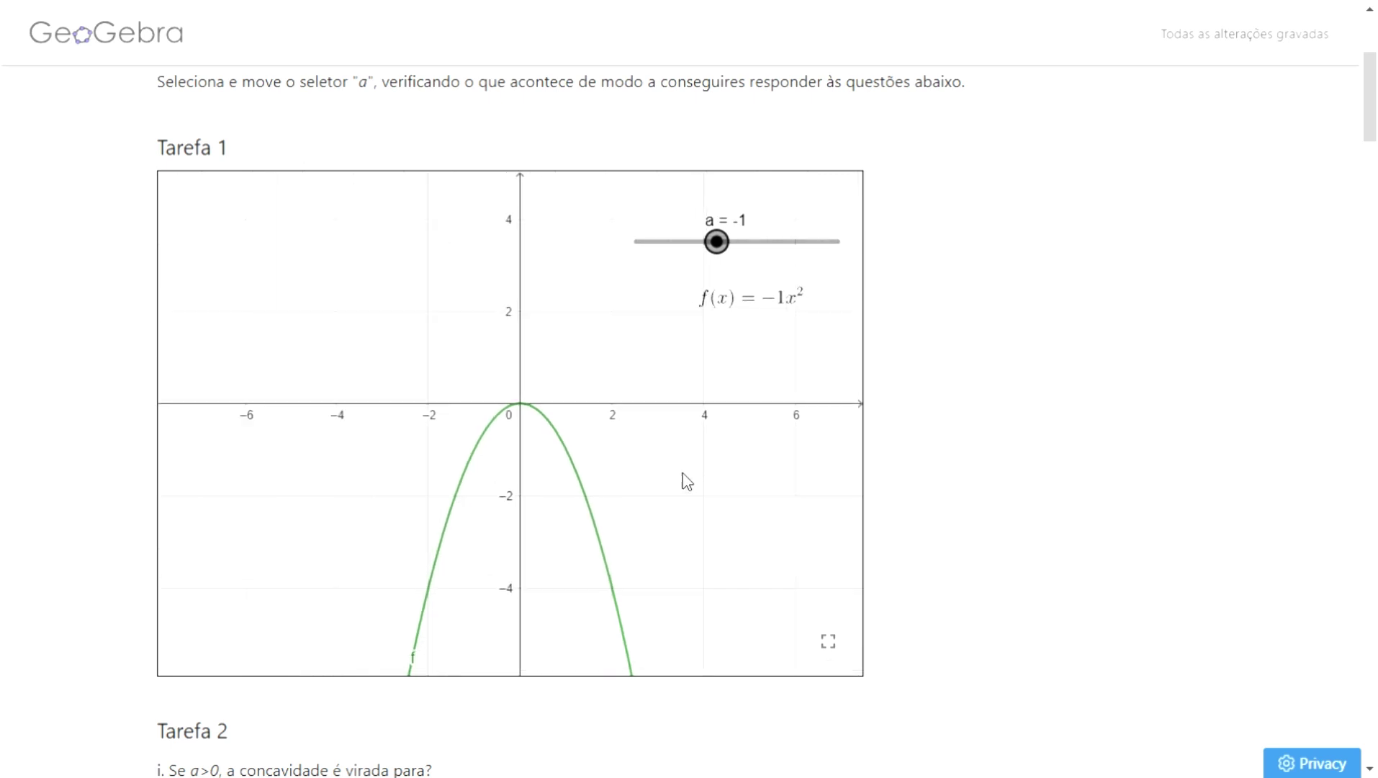
{"action": "scroll", "coordinate": [968, 421], "scroll_direction": "down", "scroll_amount": 3}
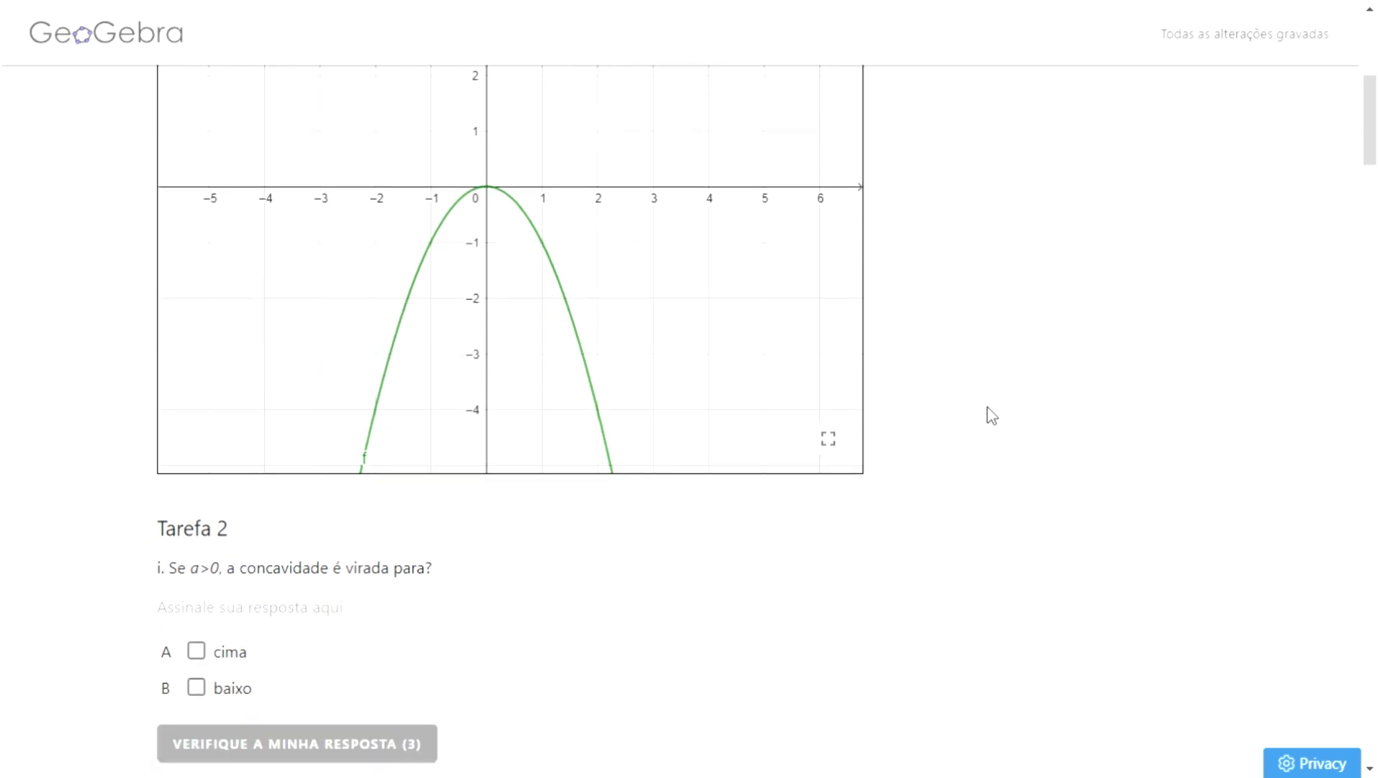
{"action": "scroll", "coordinate": [898, 579], "scroll_direction": "down", "scroll_amount": 3}
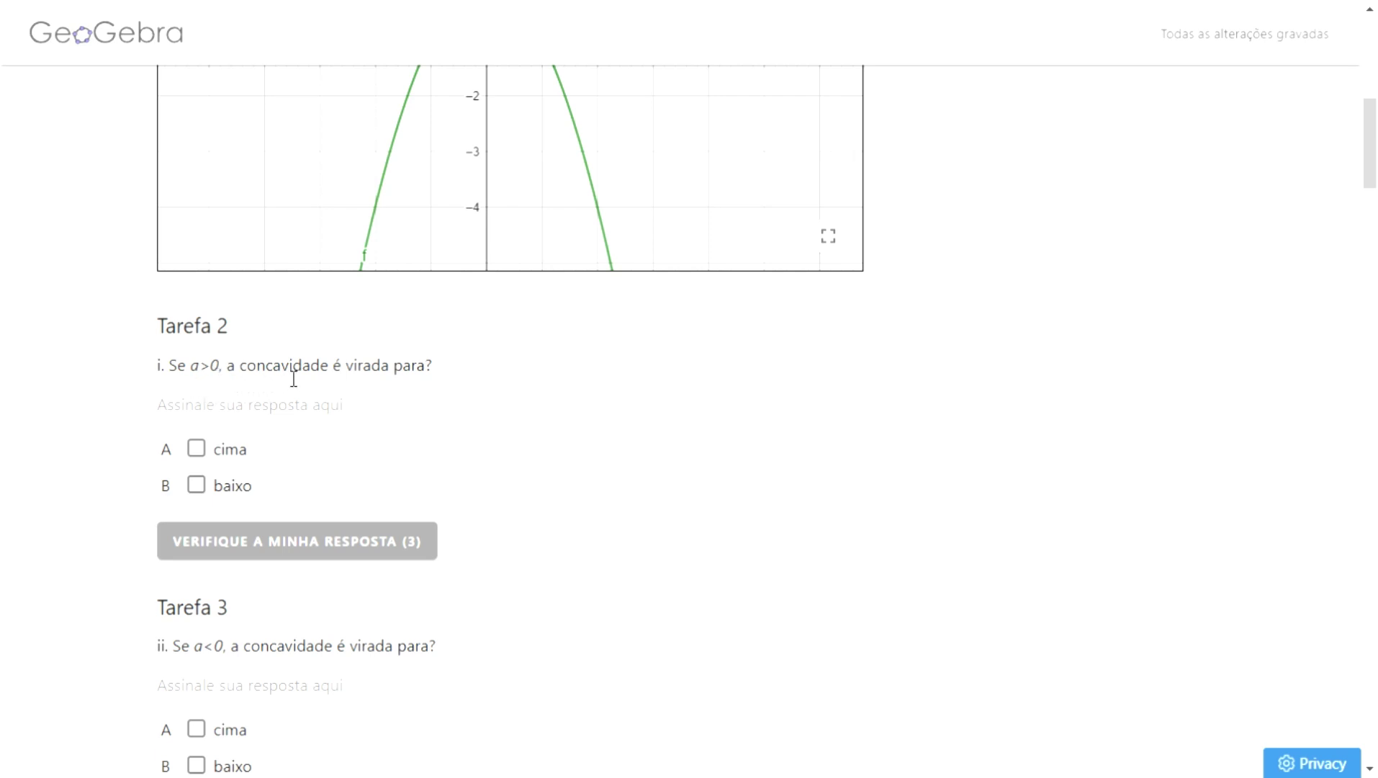
{"action": "left_click", "coordinate": [205, 450]}
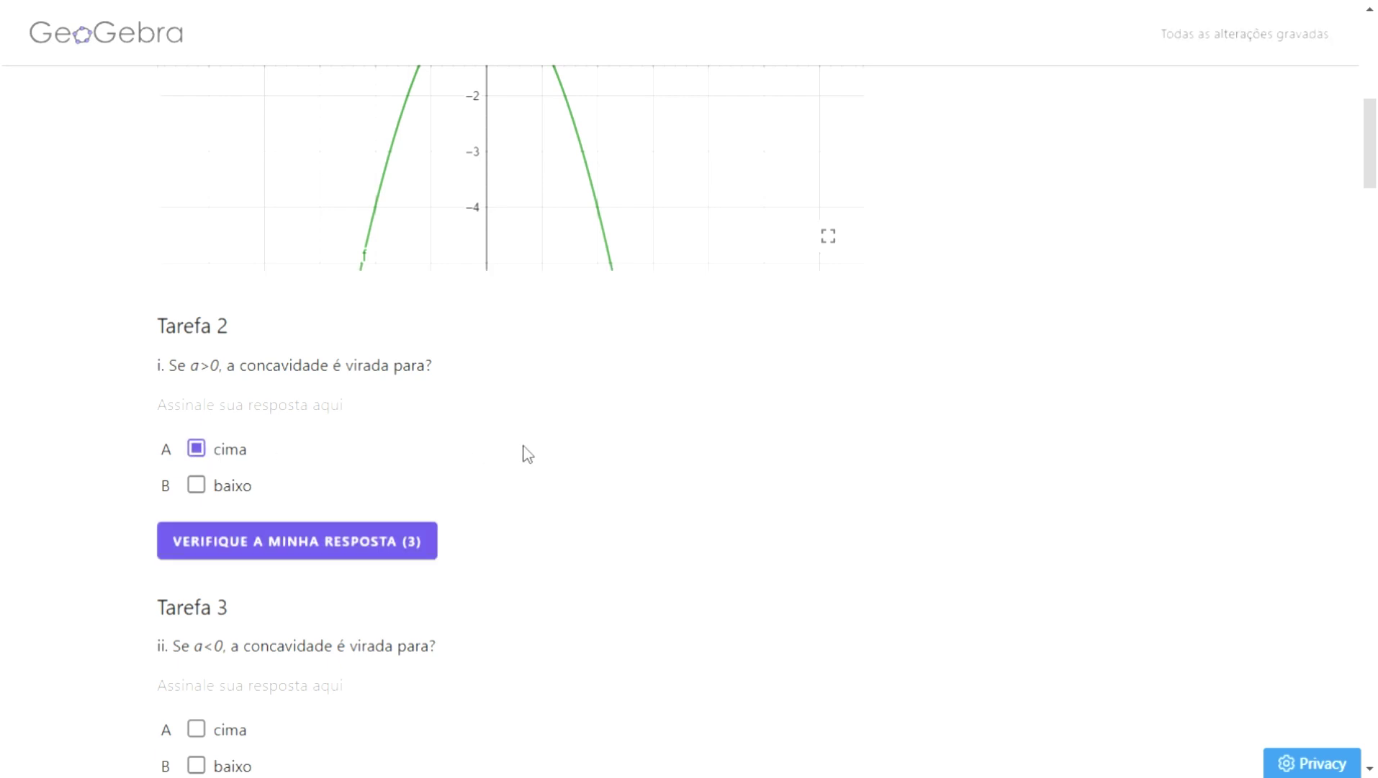
{"action": "left_click", "coordinate": [395, 541]}
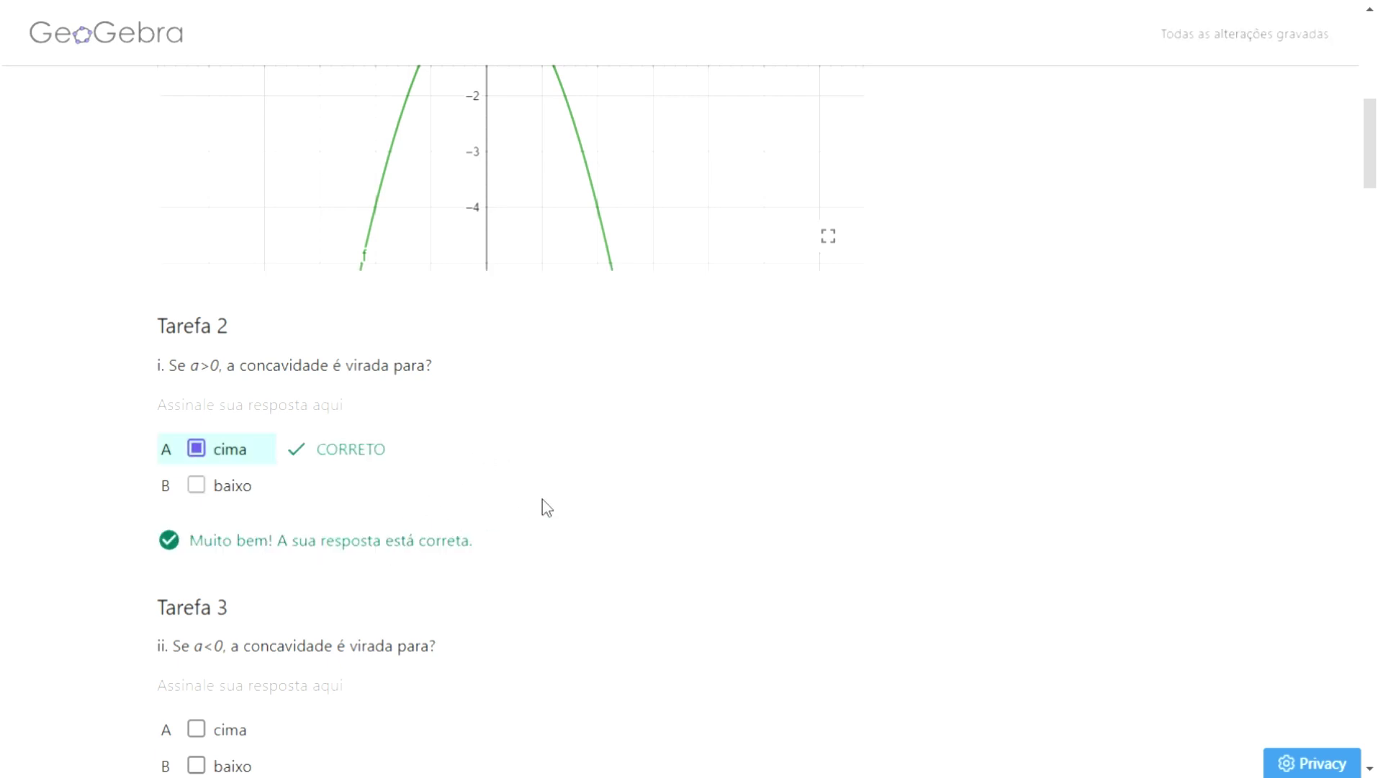
Step: Answer Tarefa 3 on the concavity for a<0 with "baixo" and check the answer
{"action": "scroll", "coordinate": [545, 507], "scroll_direction": "down", "scroll_amount": 3}
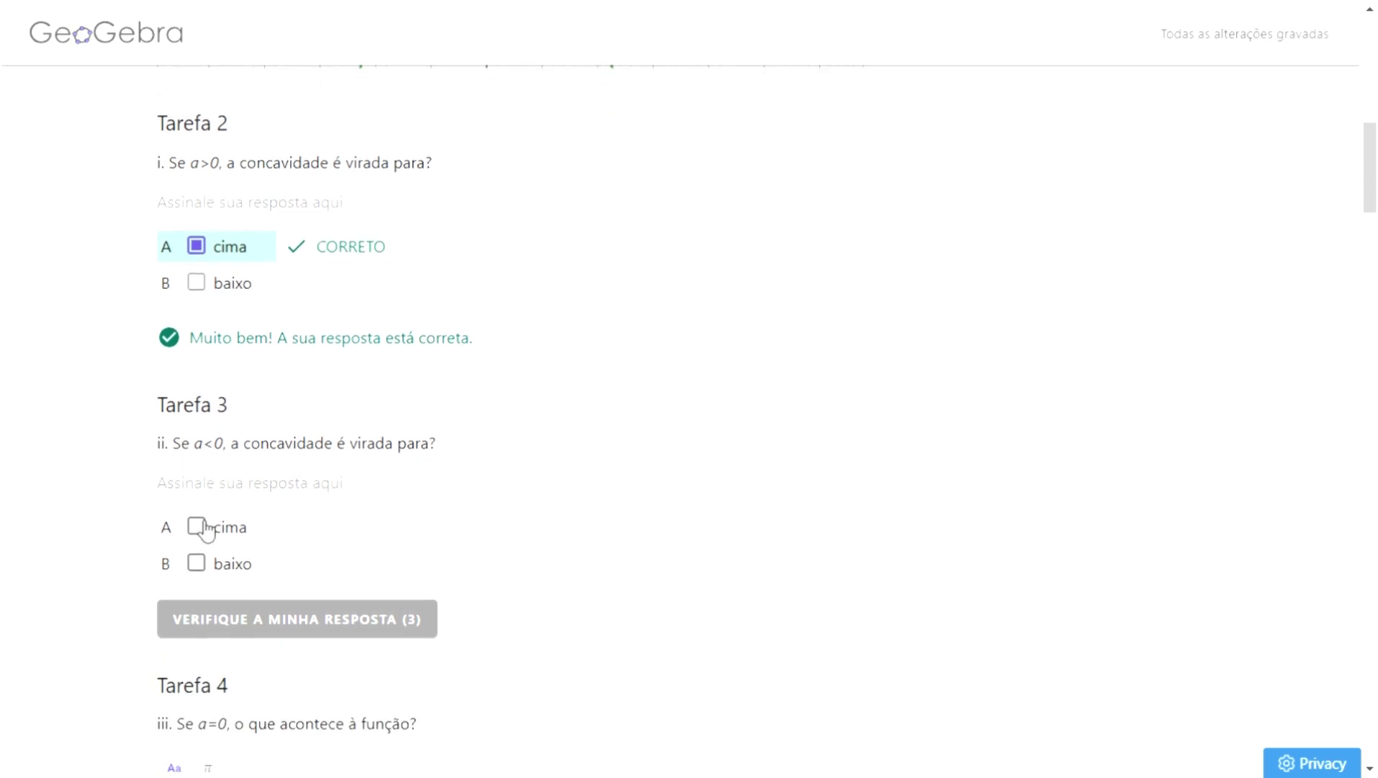
{"action": "left_click", "coordinate": [197, 565]}
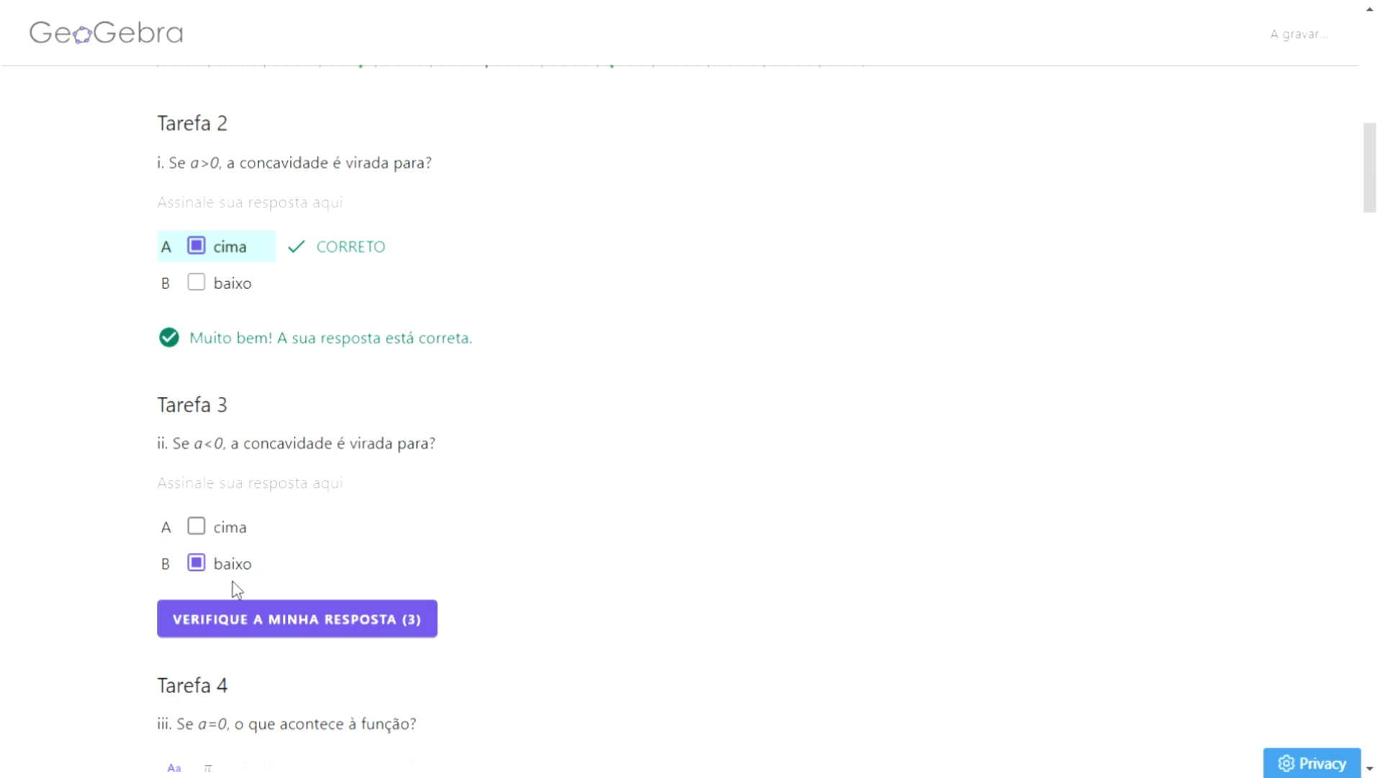
{"action": "left_click", "coordinate": [238, 630]}
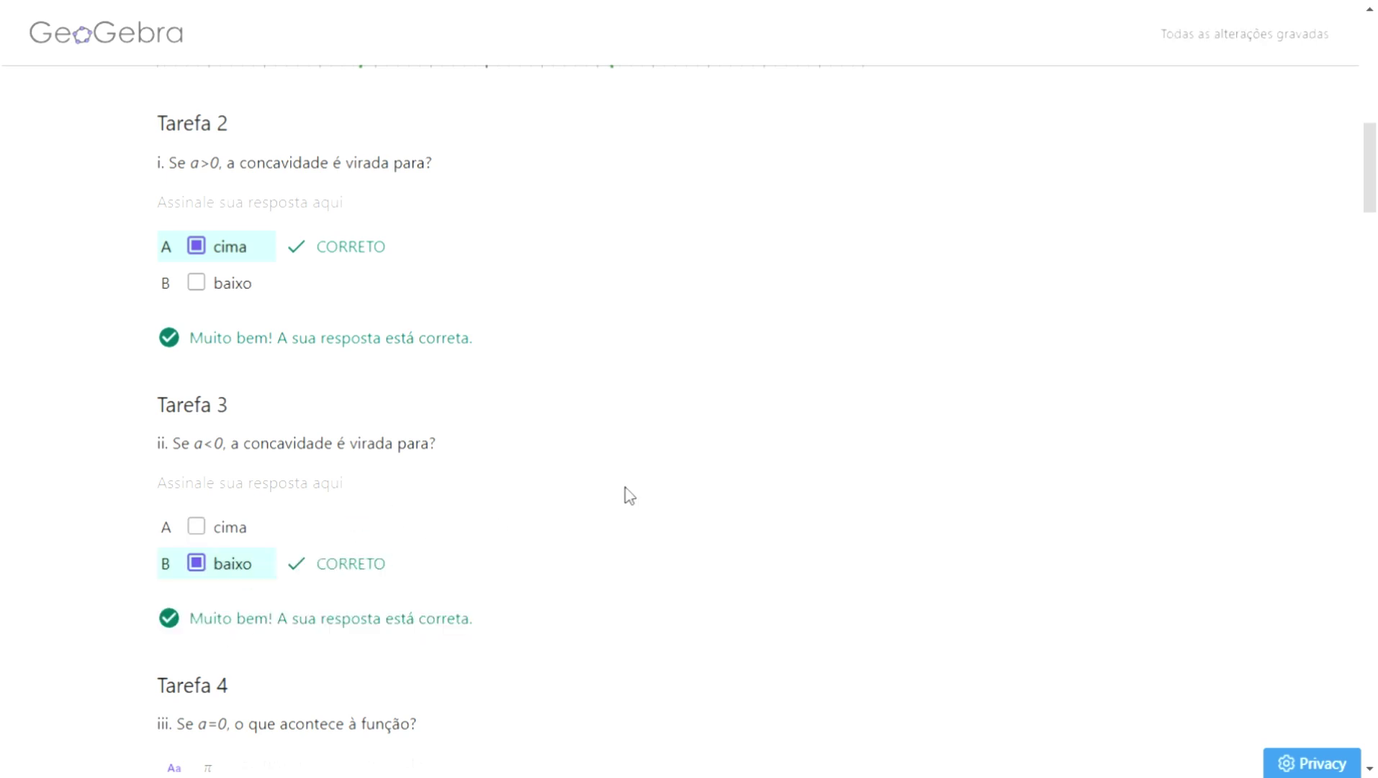
Step: Set slider a in the Tarefa 1 graph to 0 to examine the case asked about in Tarefa 4
{"action": "scroll", "coordinate": [692, 461], "scroll_direction": "down", "scroll_amount": 3}
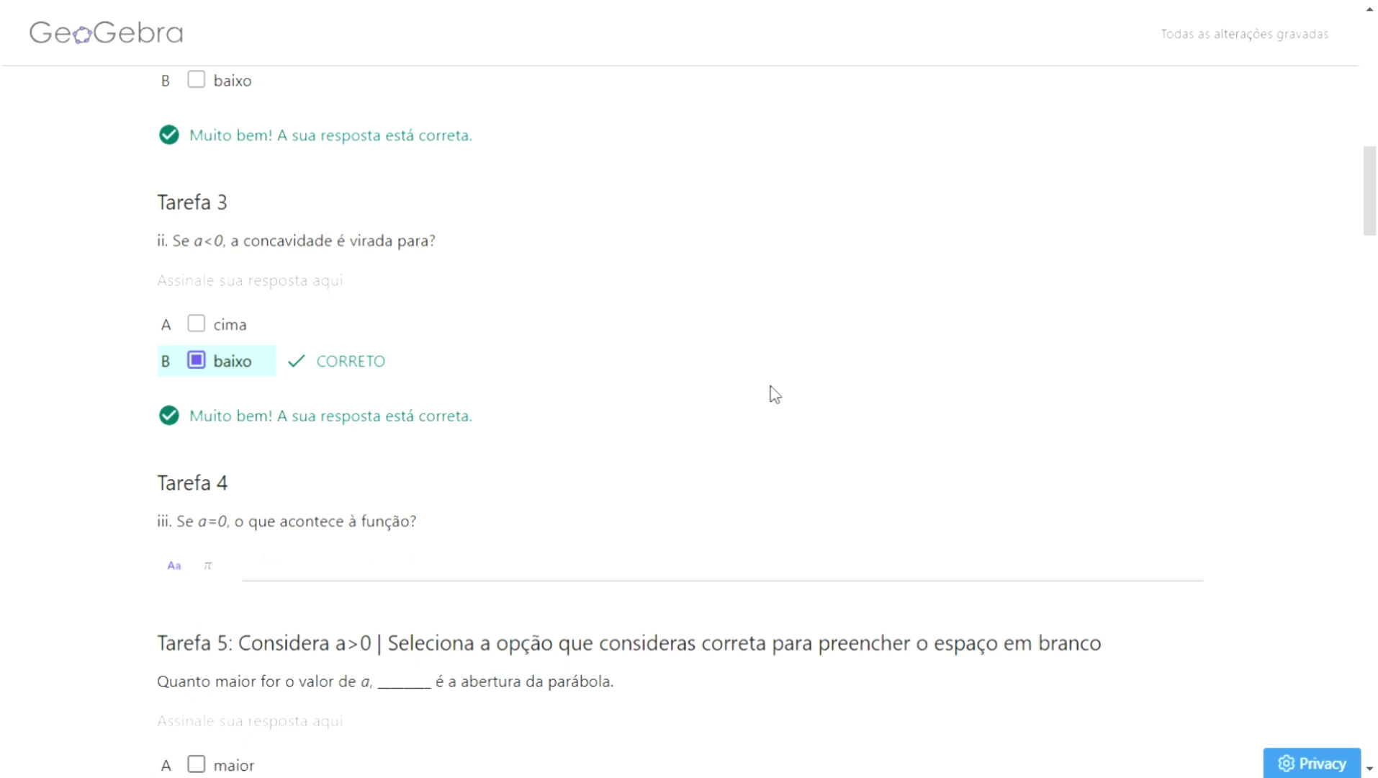
{"action": "scroll", "coordinate": [936, 364], "scroll_direction": "up", "scroll_amount": 10}
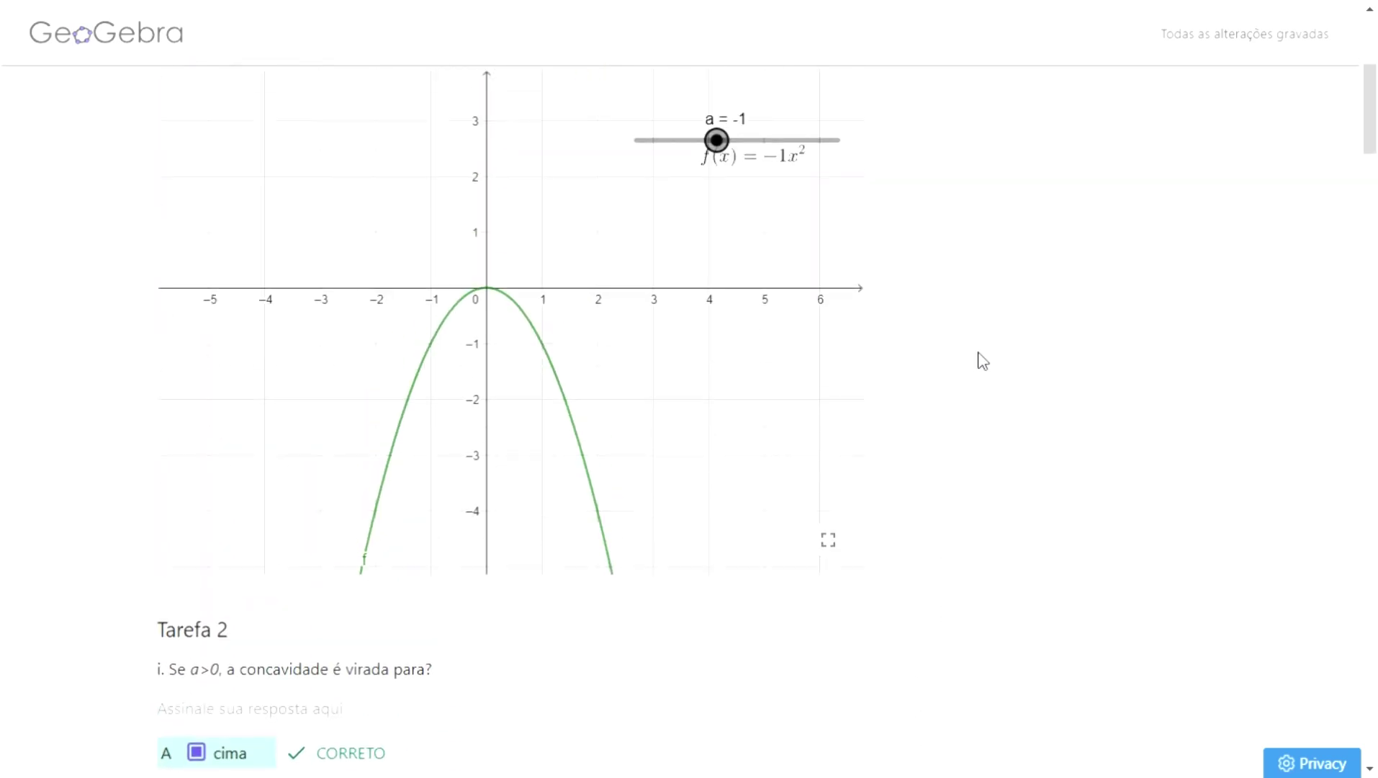
{"action": "scroll", "coordinate": [980, 360], "scroll_direction": "up", "scroll_amount": 1}
{"action": "left_click", "coordinate": [717, 243]}
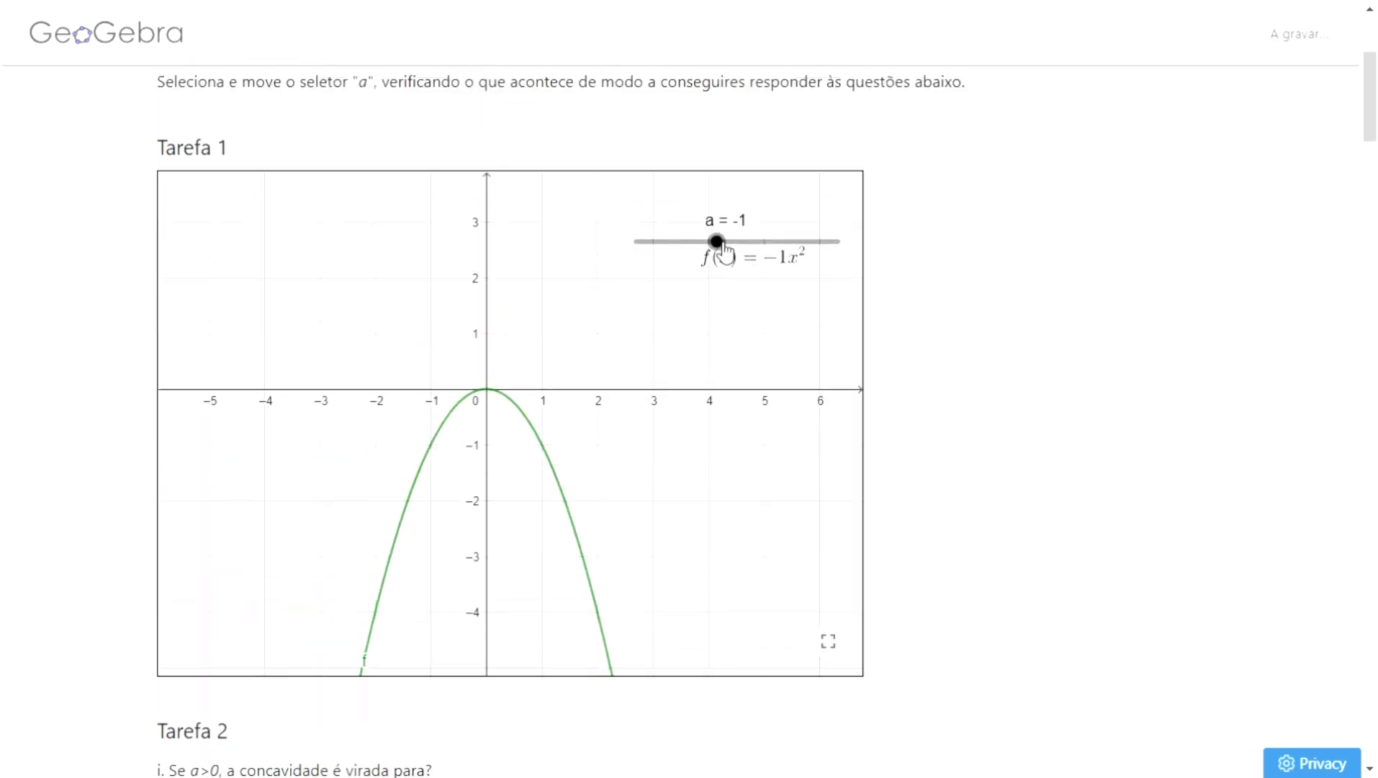
{"action": "mouse_move", "coordinate": [721, 244]}
{"action": "left_mouse_down"}
{"action": "mouse_move", "coordinate": [729, 278]}
{"action": "mouse_move", "coordinate": [721, 242]}
{"action": "mouse_move", "coordinate": [737, 242]}
{"action": "left_mouse_up"}
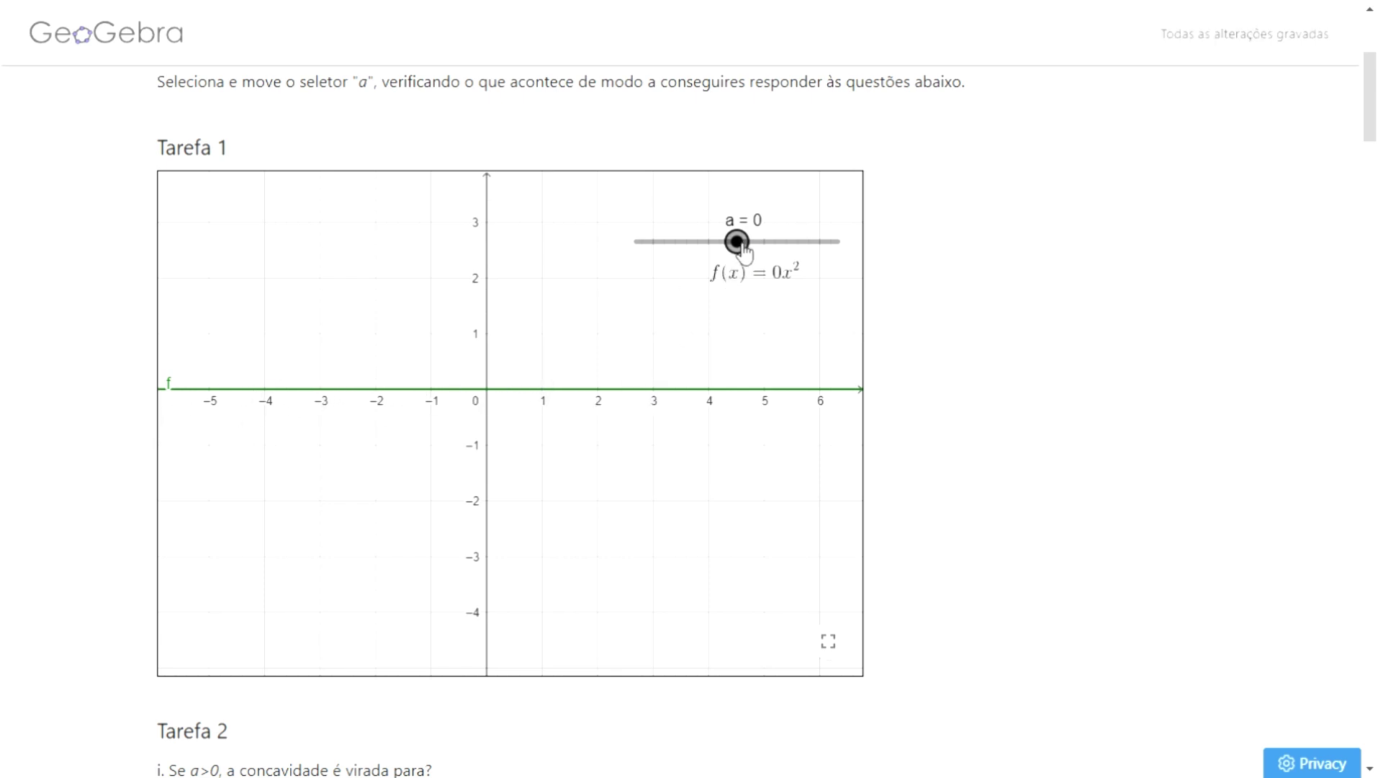
{"action": "left_click_drag", "start_coordinate": [744, 252], "coordinate": [748, 252]}
Step: Enter "Passa a ser uma reta de equação y=0" as the answer to Tarefa 4
{"action": "scroll", "coordinate": [943, 421], "scroll_direction": "down", "scroll_amount": 12}
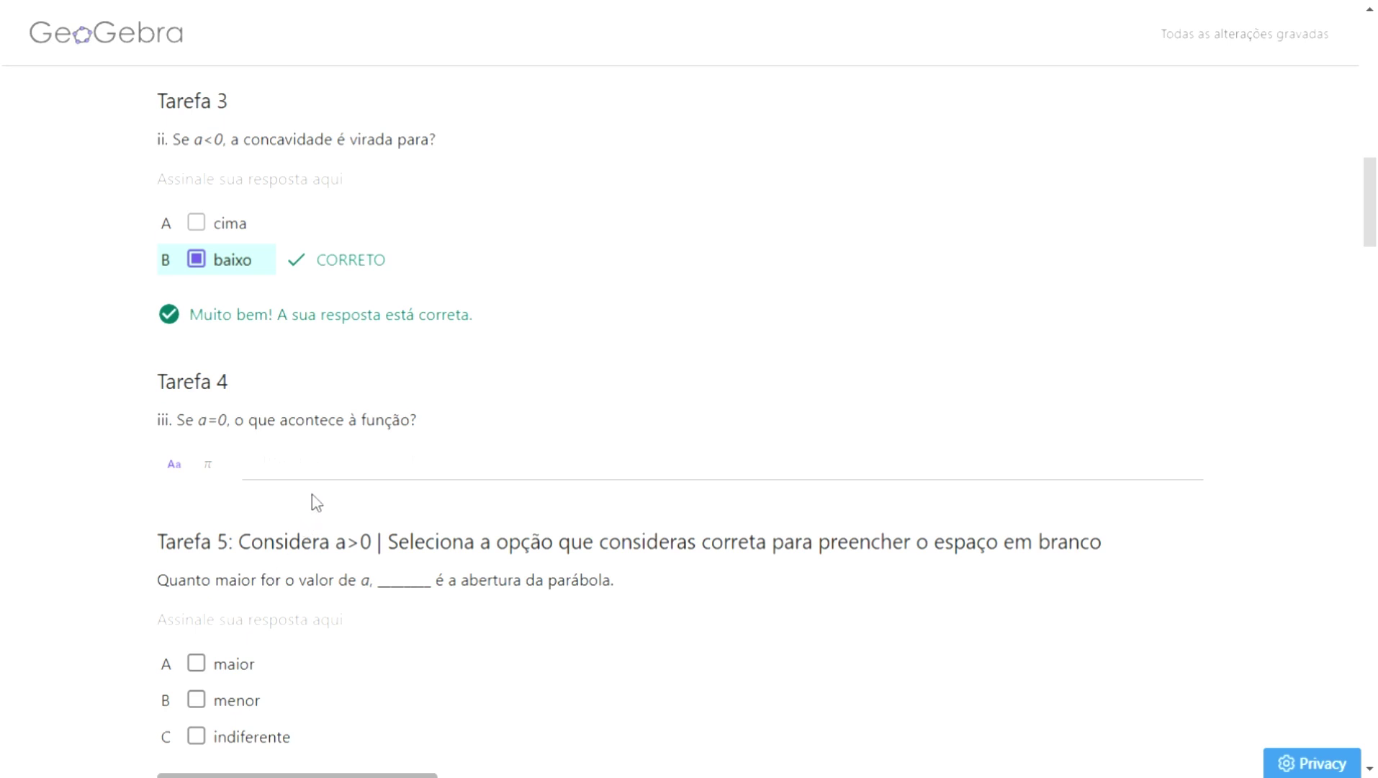
{"action": "left_click", "coordinate": [325, 477]}
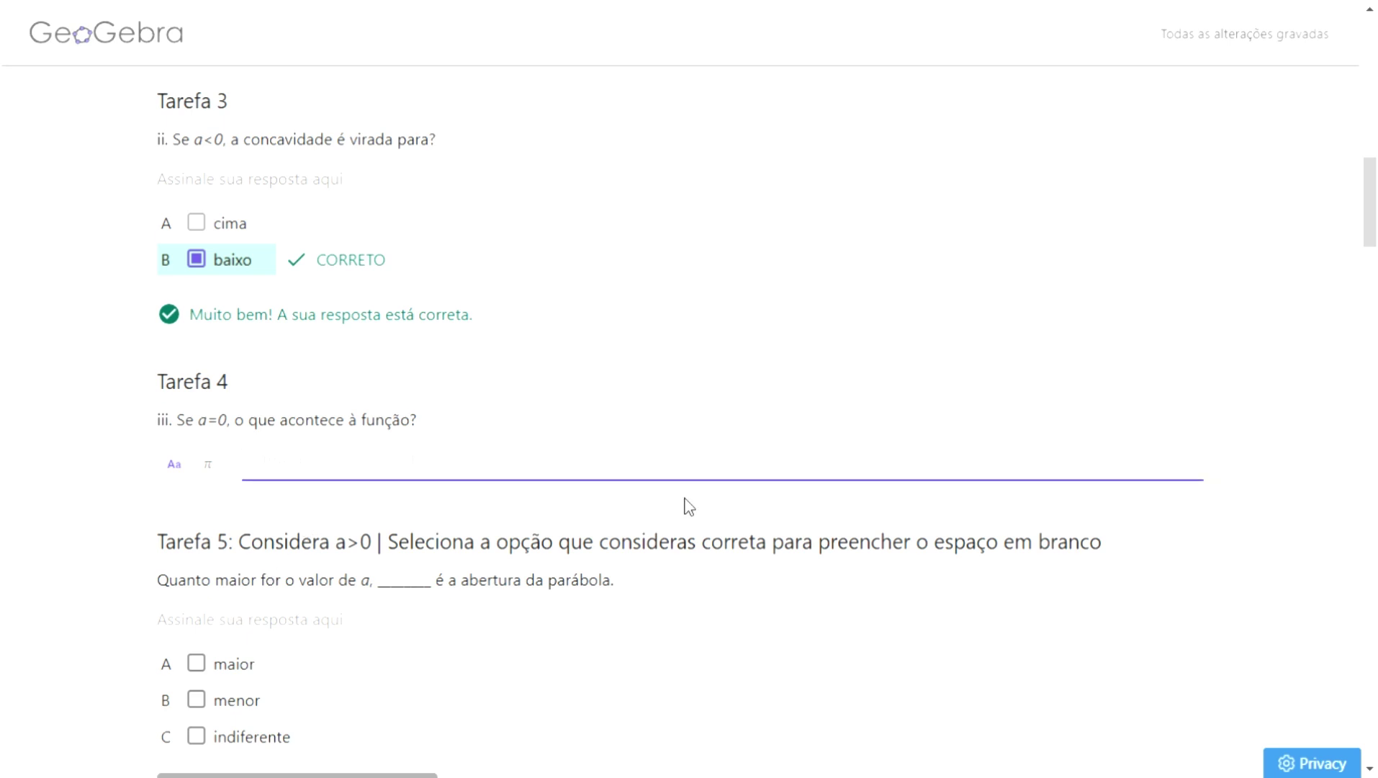
{"action": "type", "text": "Passa a ser uma"}
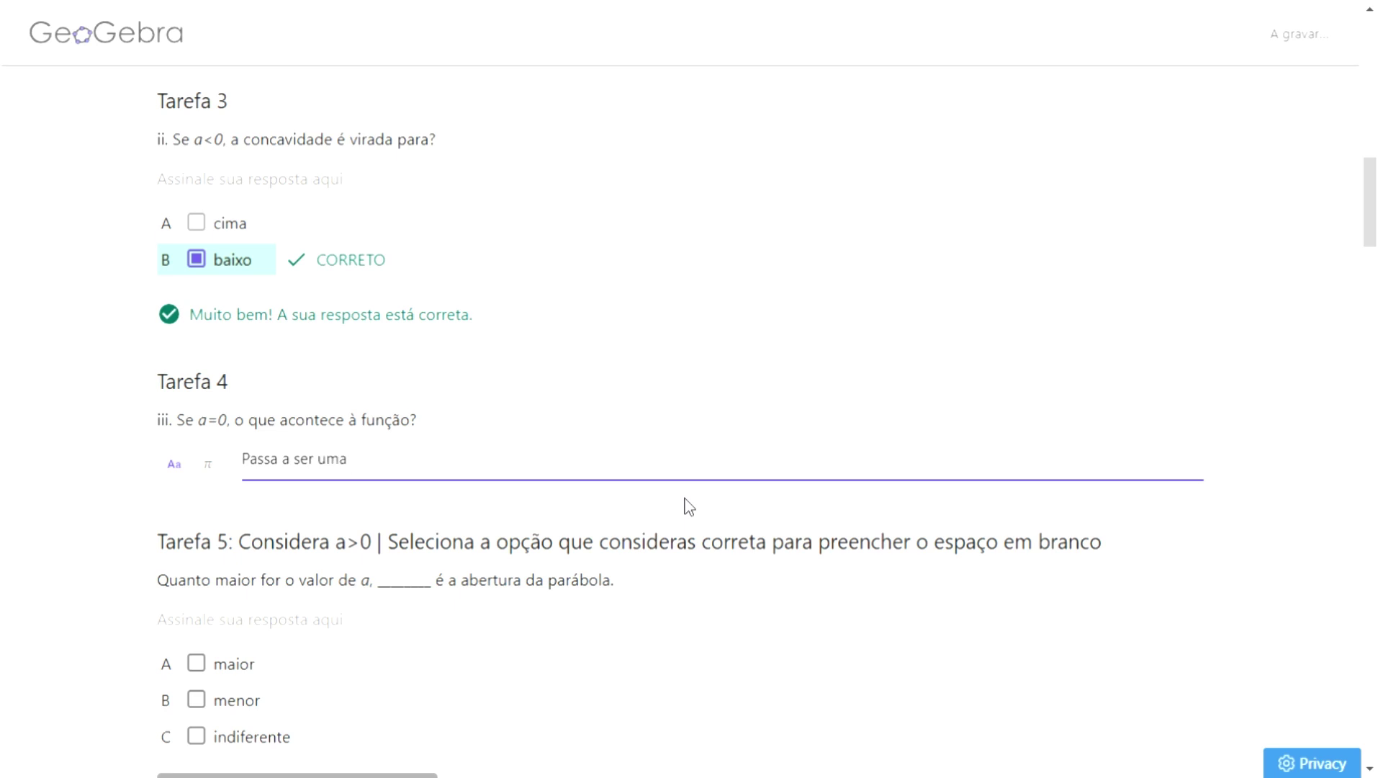
{"action": "type", "text": " re"}
{"action": "type", "text": "ta de equação y=0"}
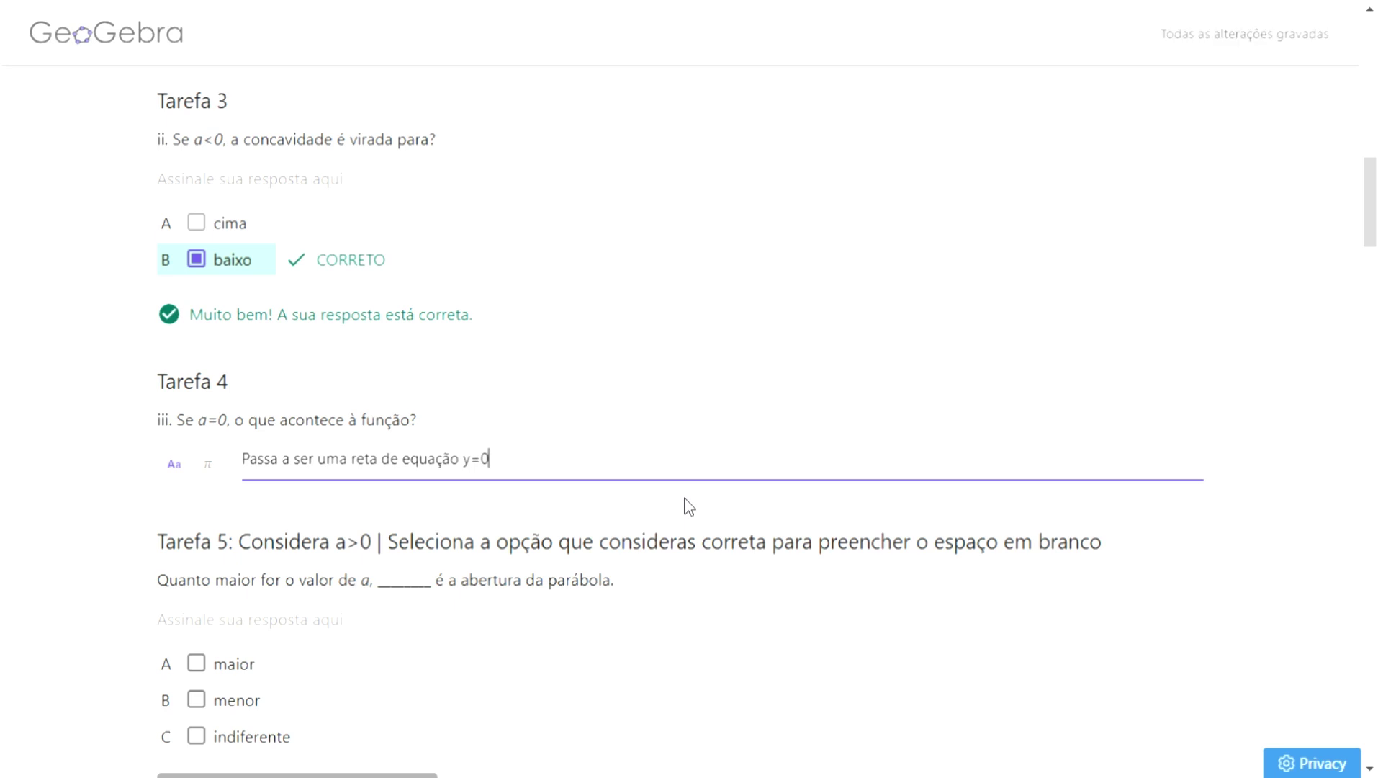
Step: Set slider a in Tarefa 1 to 1 and to 3 to compare the parabola's opening for Tarefa 5
{"action": "scroll", "coordinate": [689, 506], "scroll_direction": "down", "scroll_amount": 4}
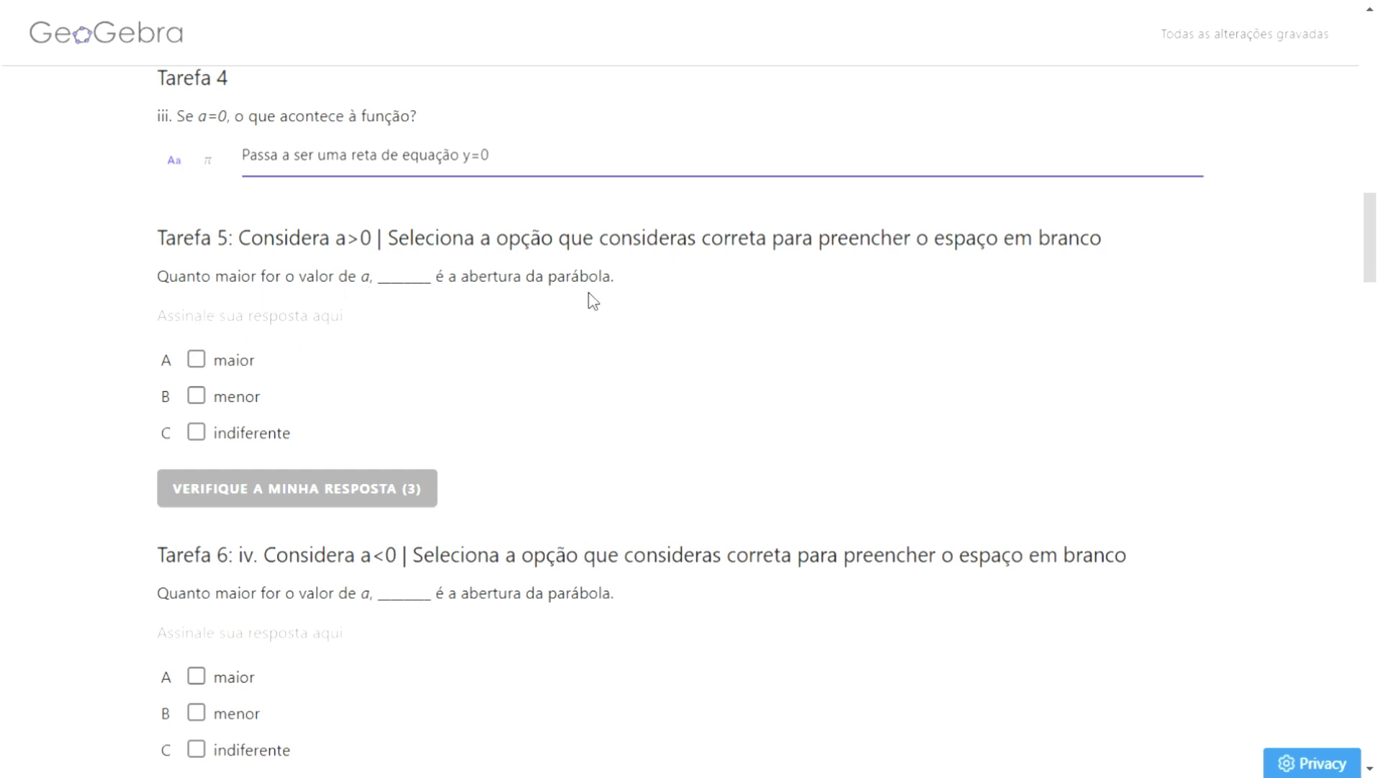
{"action": "scroll", "coordinate": [630, 436], "scroll_direction": "up", "scroll_amount": 4}
{"action": "scroll", "coordinate": [633, 438], "scroll_direction": "up", "scroll_amount": 12}
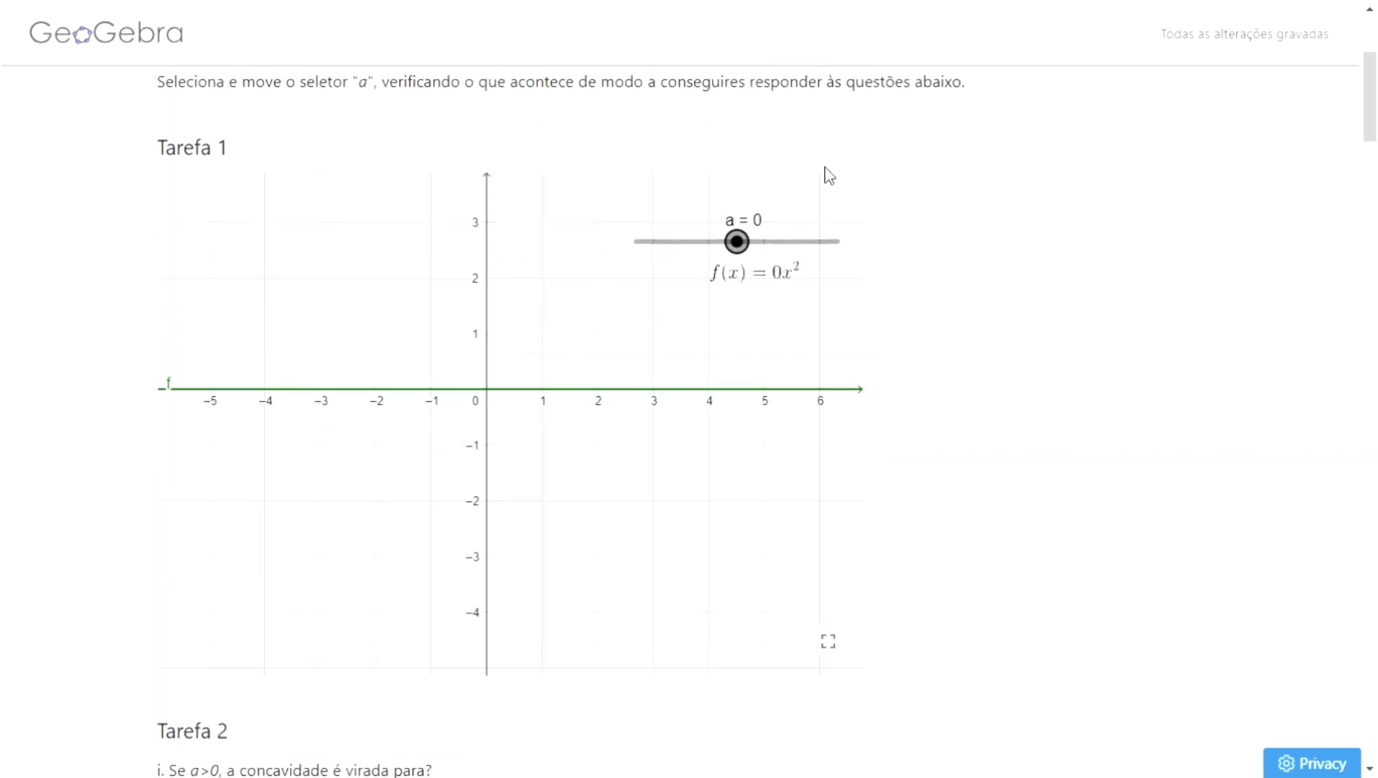
{"action": "left_click_drag", "start_coordinate": [737, 241], "coordinate": [766, 248]}
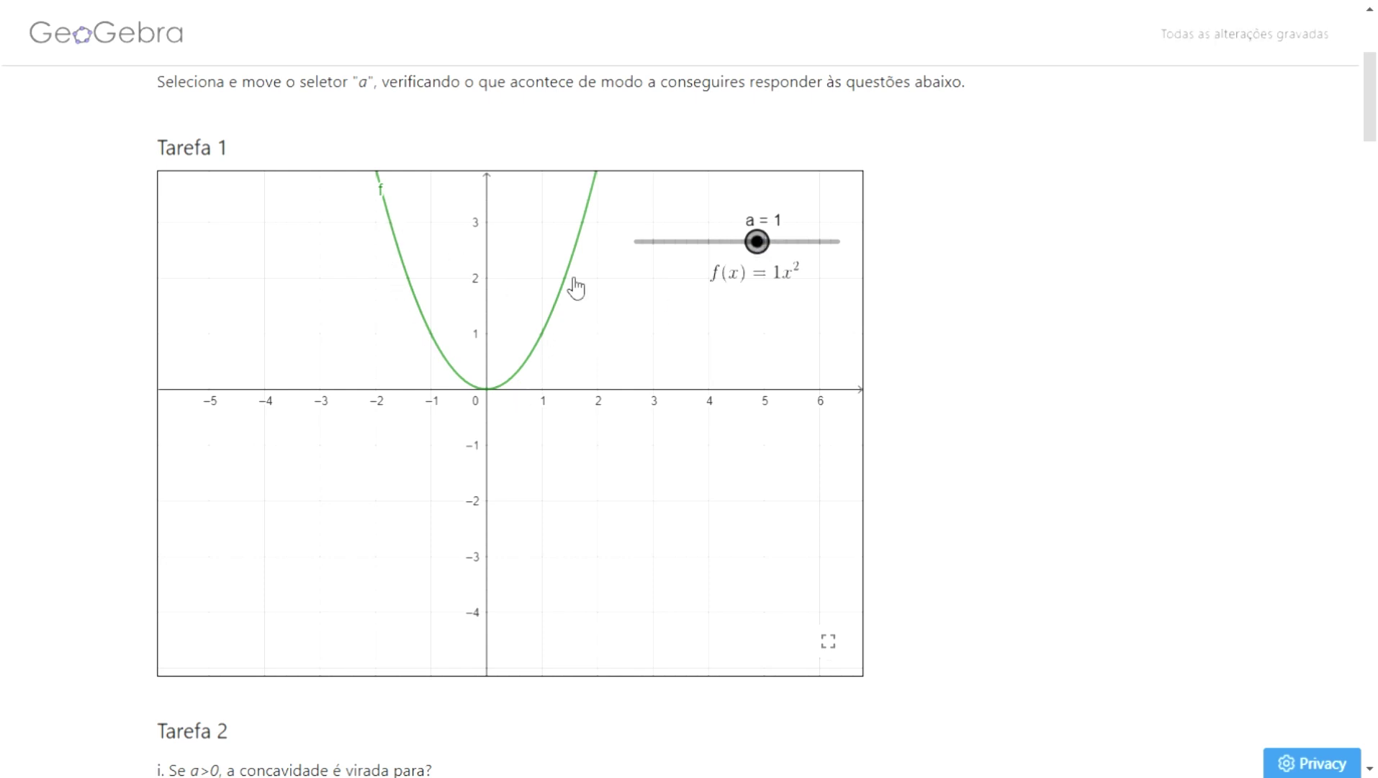
{"action": "left_click_drag", "start_coordinate": [760, 247], "coordinate": [802, 248]}
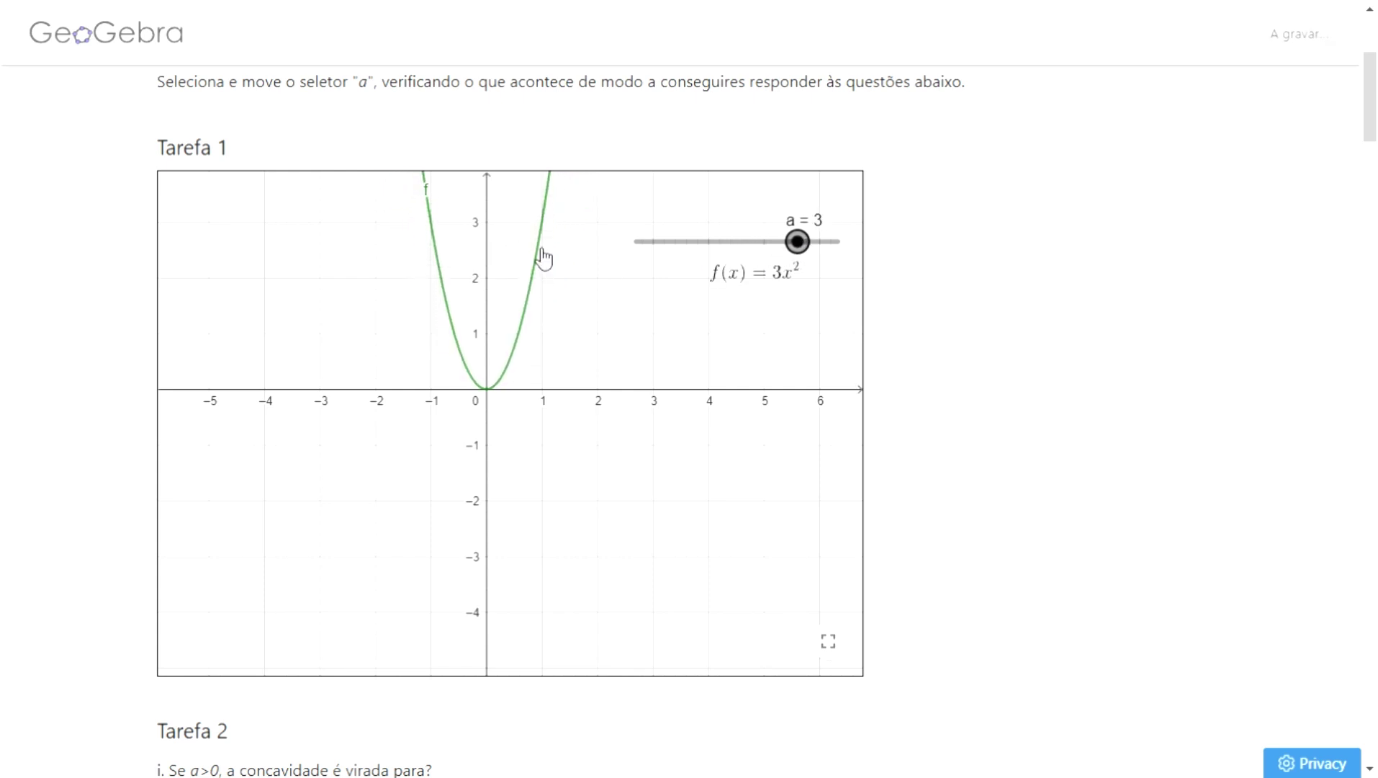
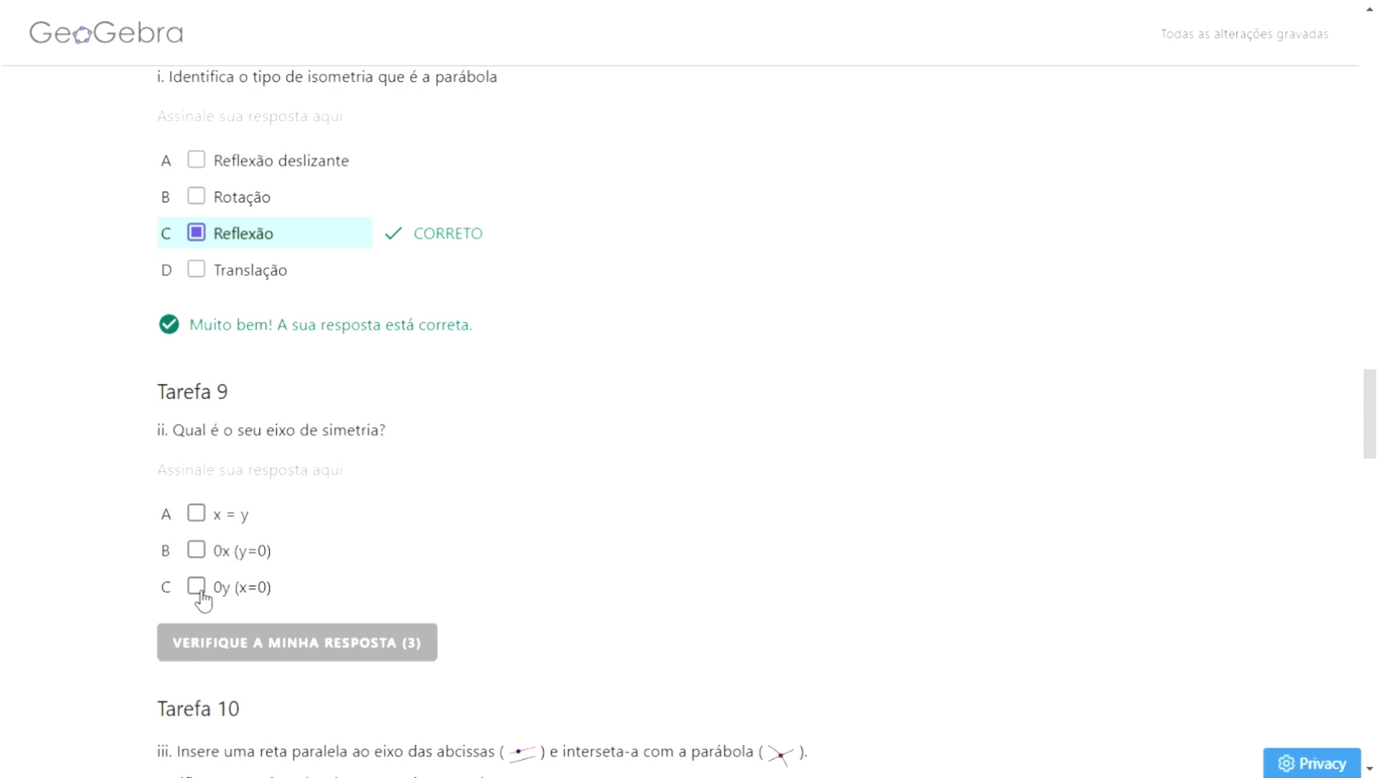
Step: Answer Tarefa 9 on the axis of symmetry with "0y (x=0)" and check the answer
{"action": "left_click", "coordinate": [198, 589]}
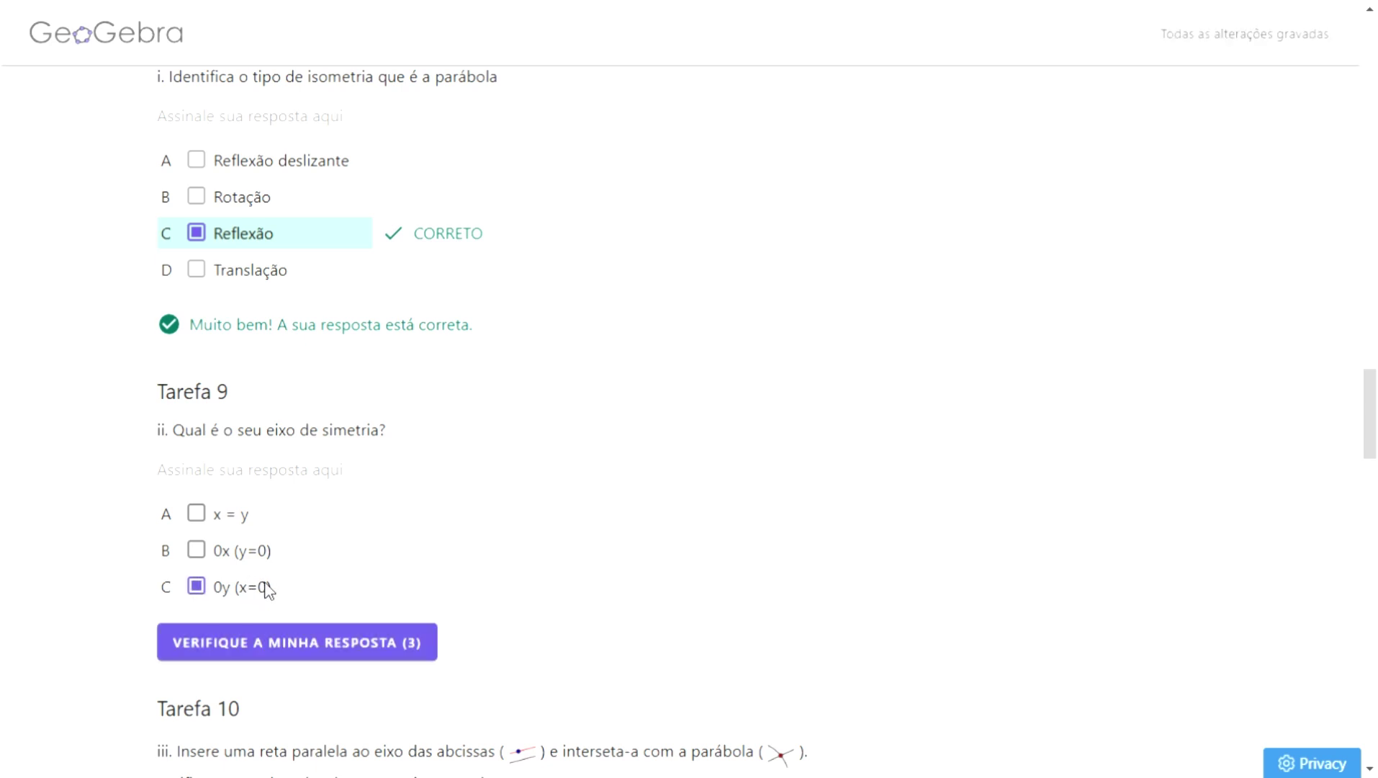
{"action": "left_click", "coordinate": [256, 644]}
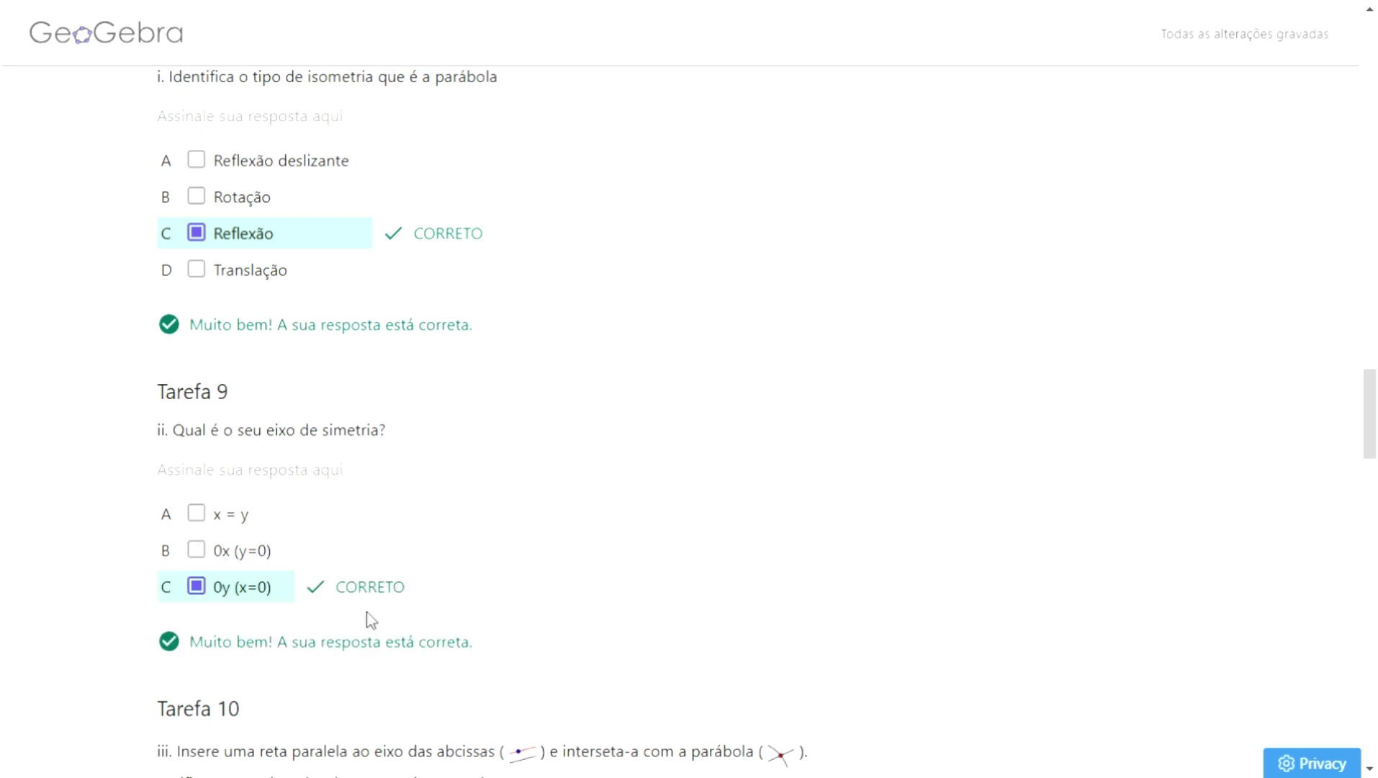
Step: In the Tarefa 7 graph, draw a line parallel to the x-axis through a new point and move that point to about (-4.42, 5.2)
{"action": "scroll", "coordinate": [905, 501], "scroll_direction": "down", "scroll_amount": 4}
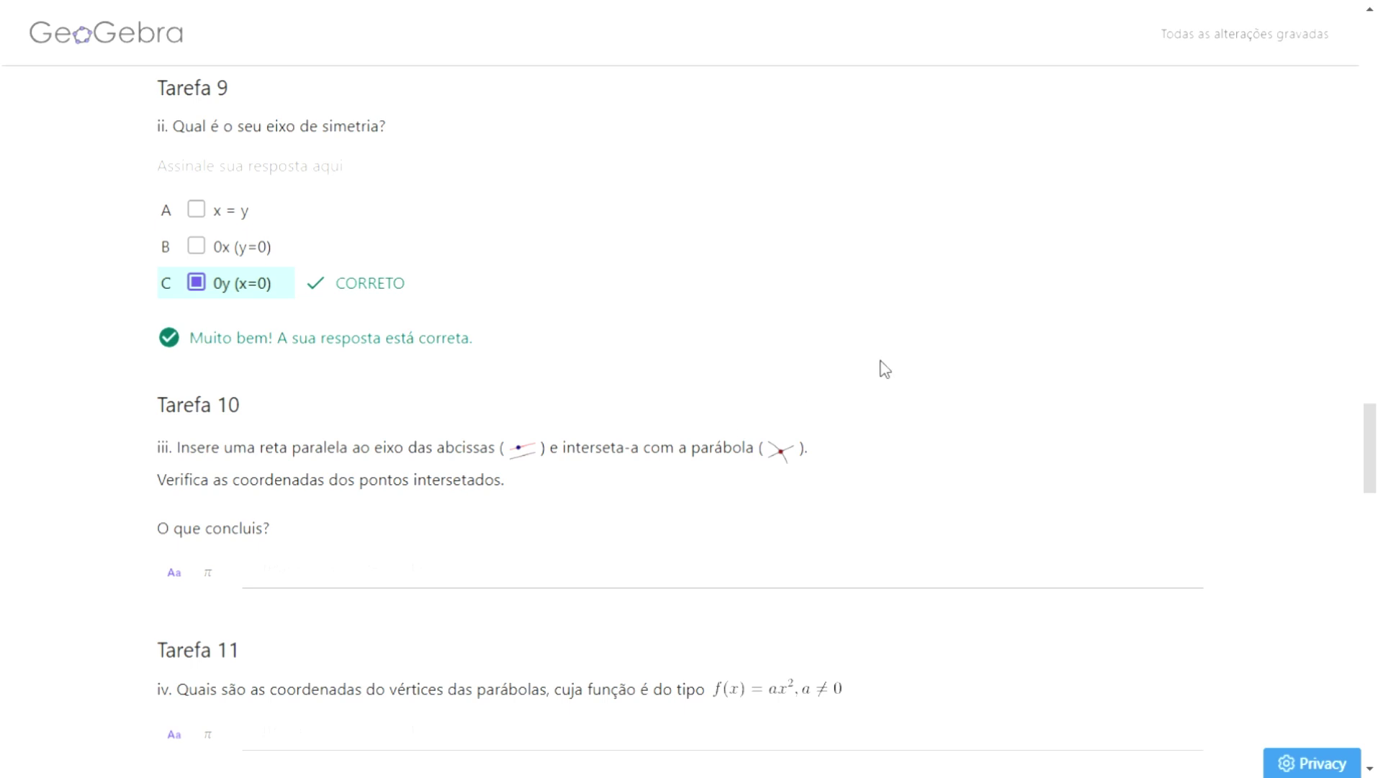
{"action": "scroll", "coordinate": [884, 369], "scroll_direction": "up", "scroll_amount": 12}
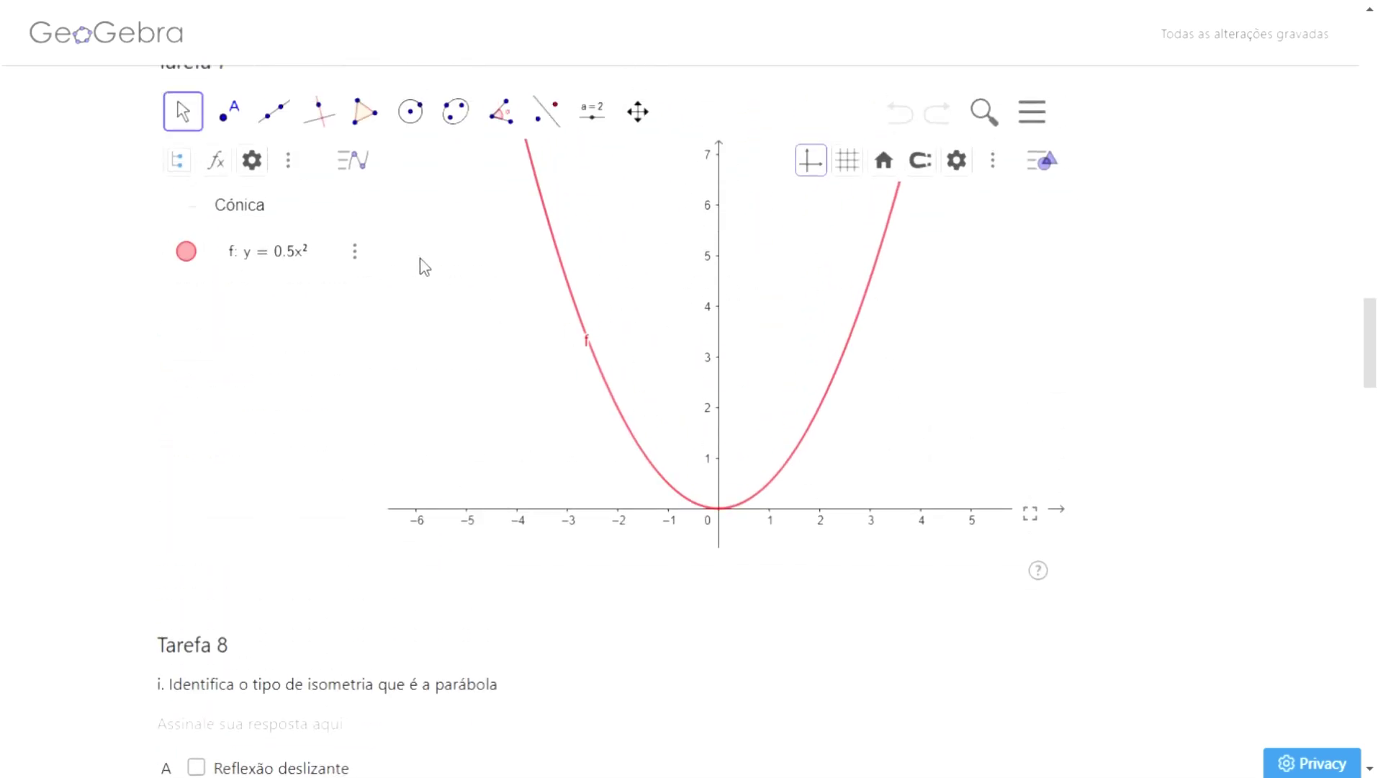
{"action": "left_click", "coordinate": [322, 115]}
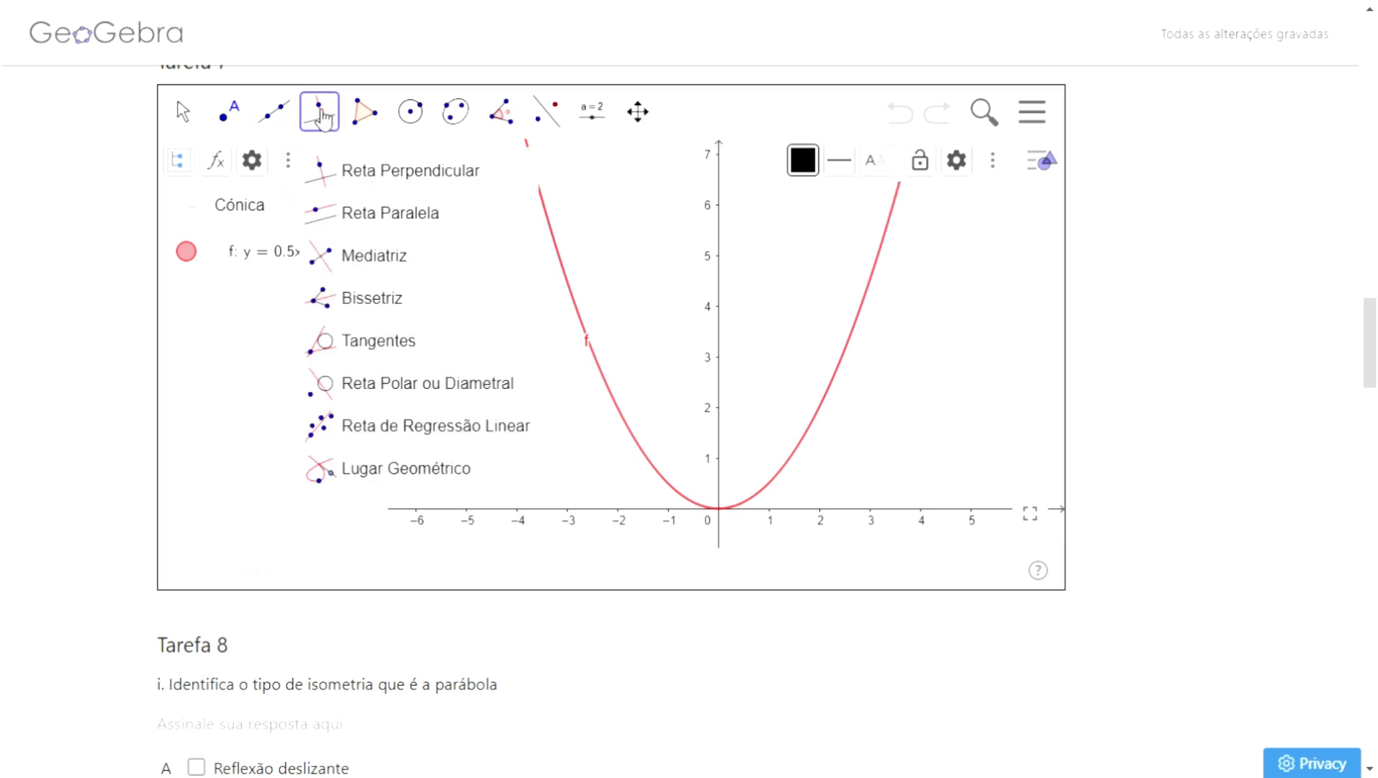
{"action": "left_click", "coordinate": [352, 220]}
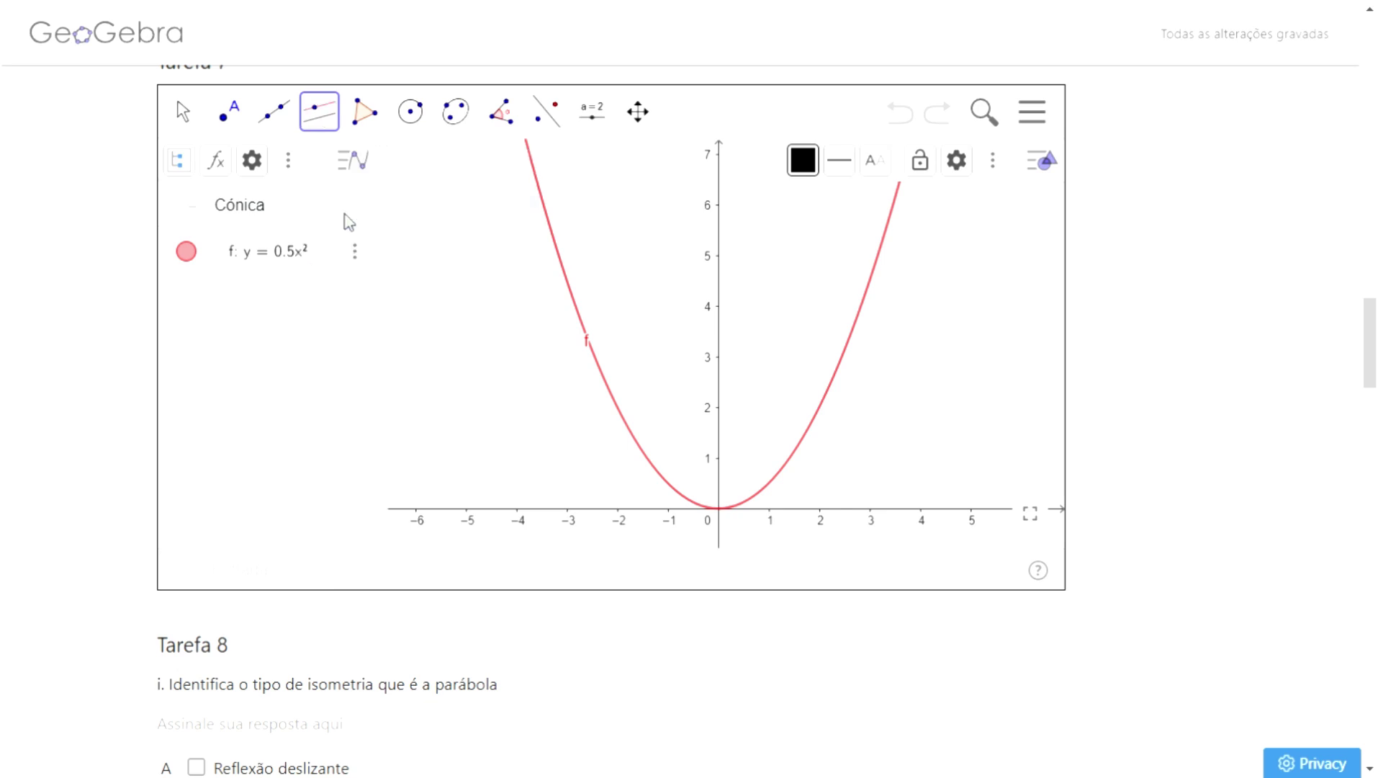
{"action": "left_click", "coordinate": [671, 512]}
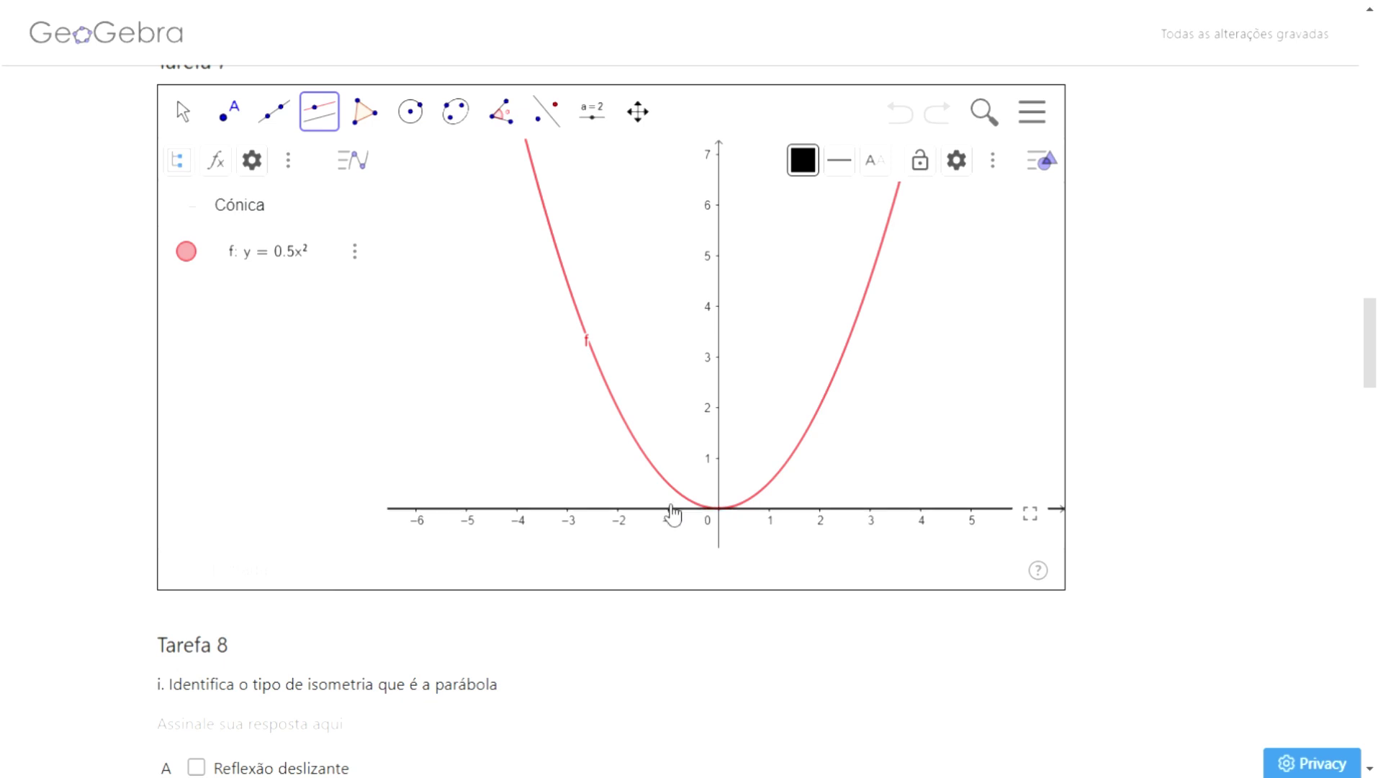
{"action": "left_click", "coordinate": [653, 320]}
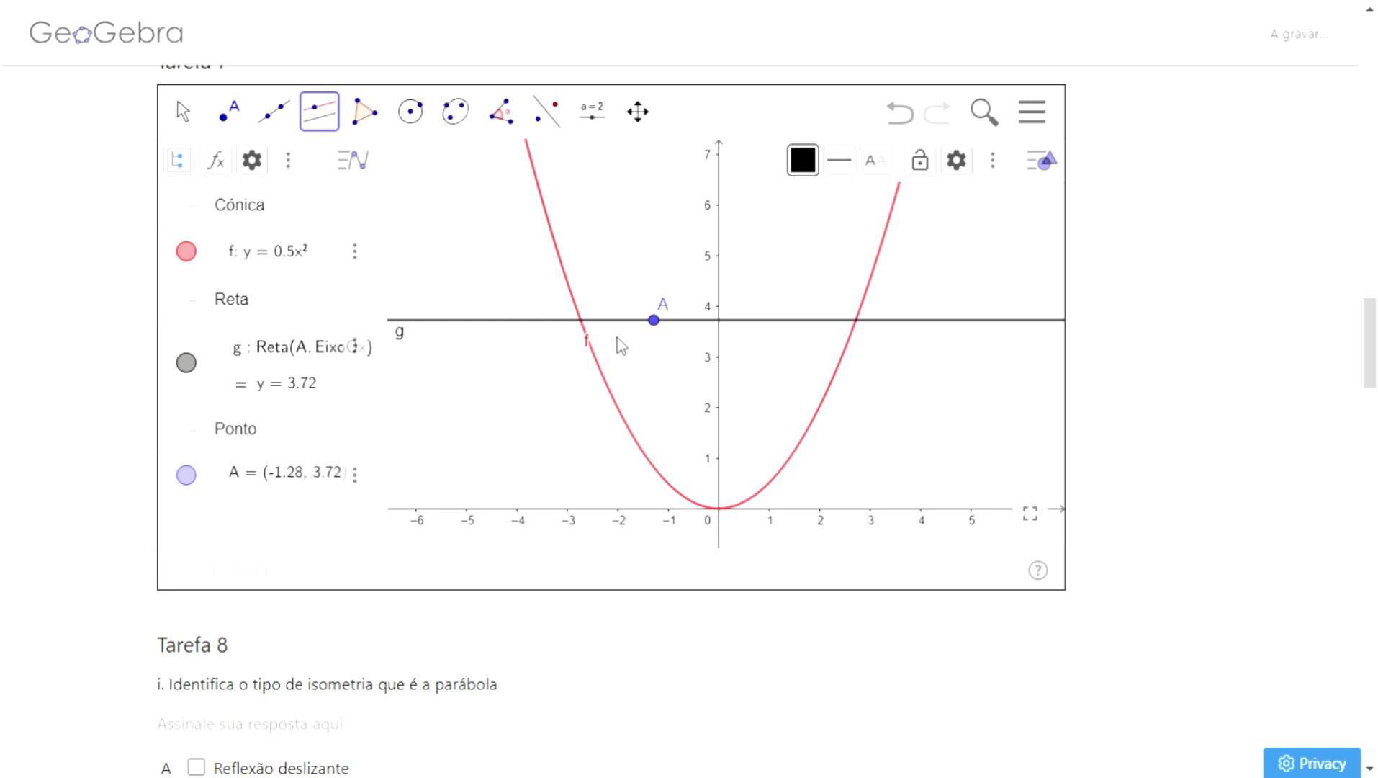
{"action": "left_click", "coordinate": [183, 114]}
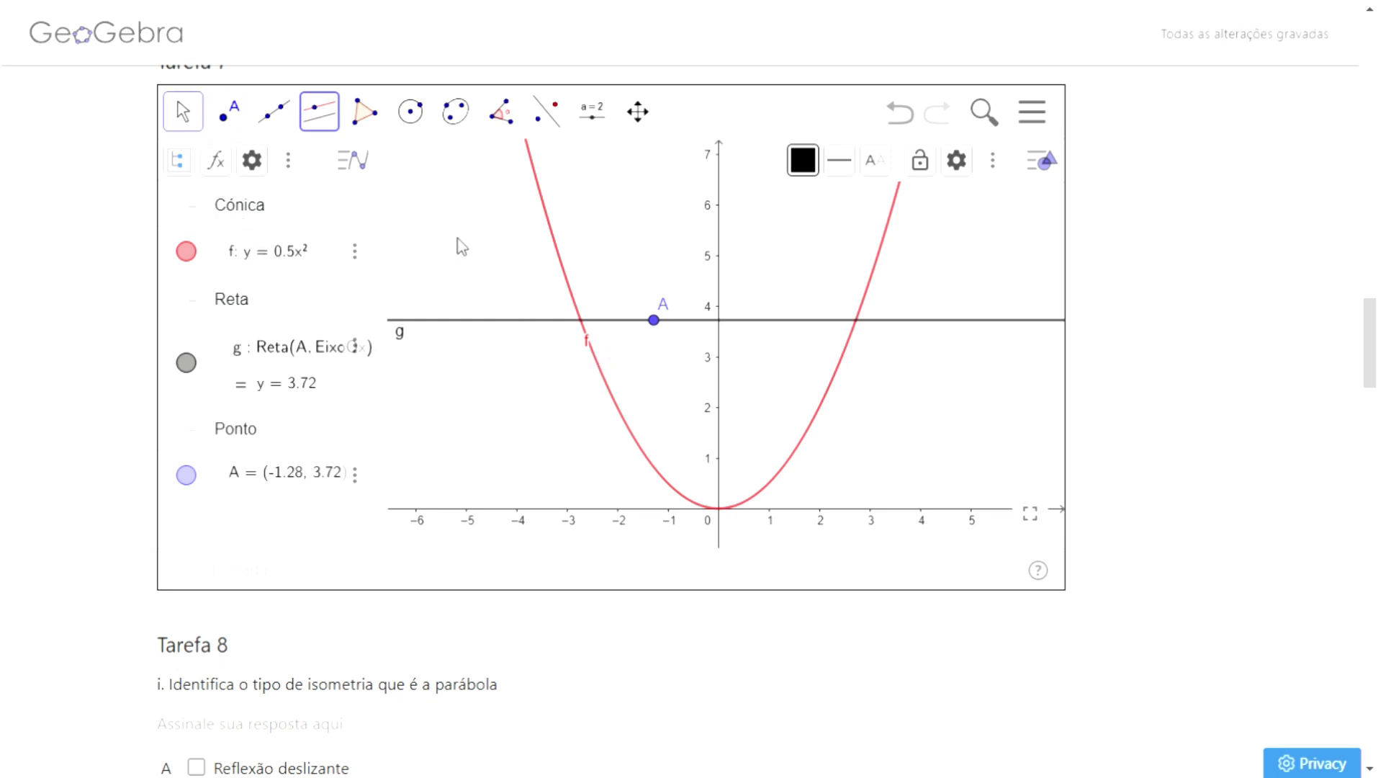
{"action": "left_click_drag", "start_coordinate": [666, 330], "coordinate": [504, 248]}
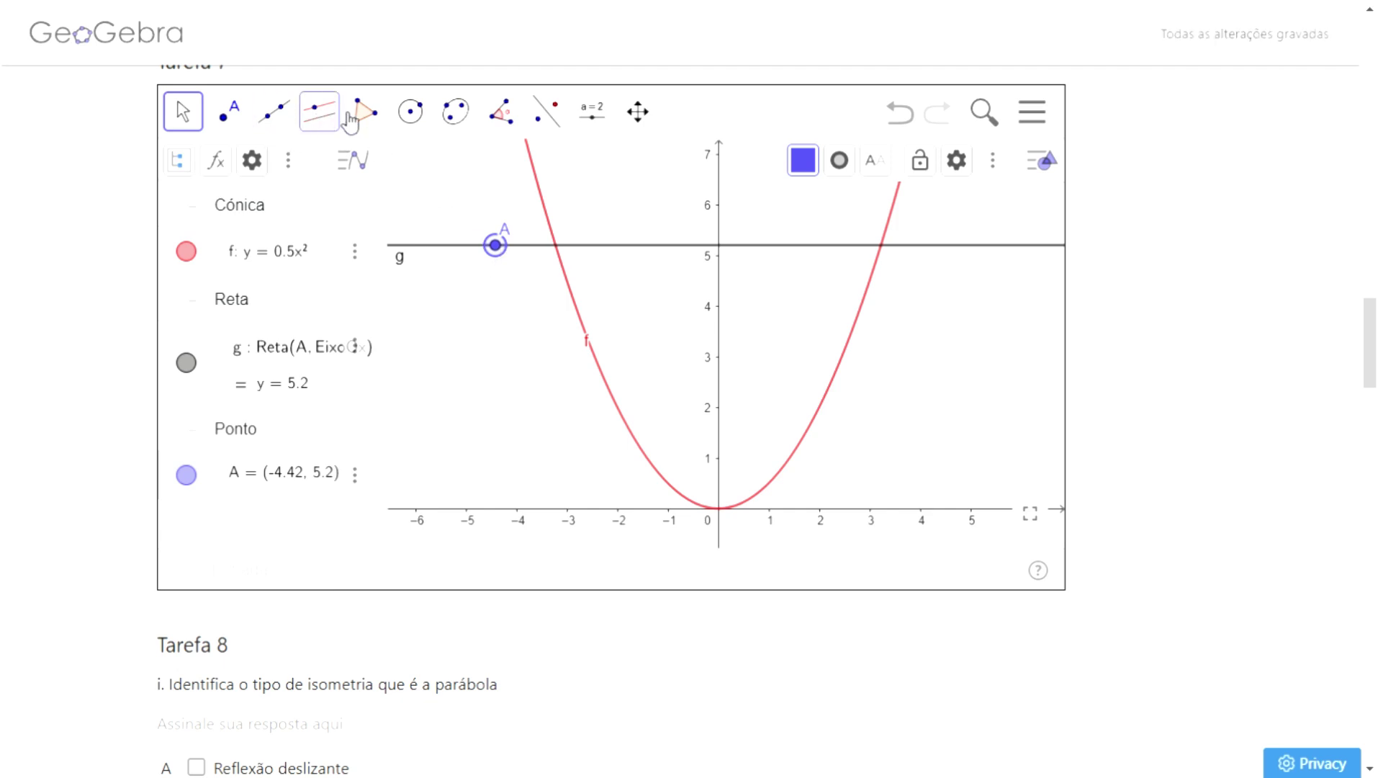
Step: Create the intersection points of the parabola f and the horizontal line g in the Tarefa 7 graph
{"action": "left_click", "coordinate": [239, 121]}
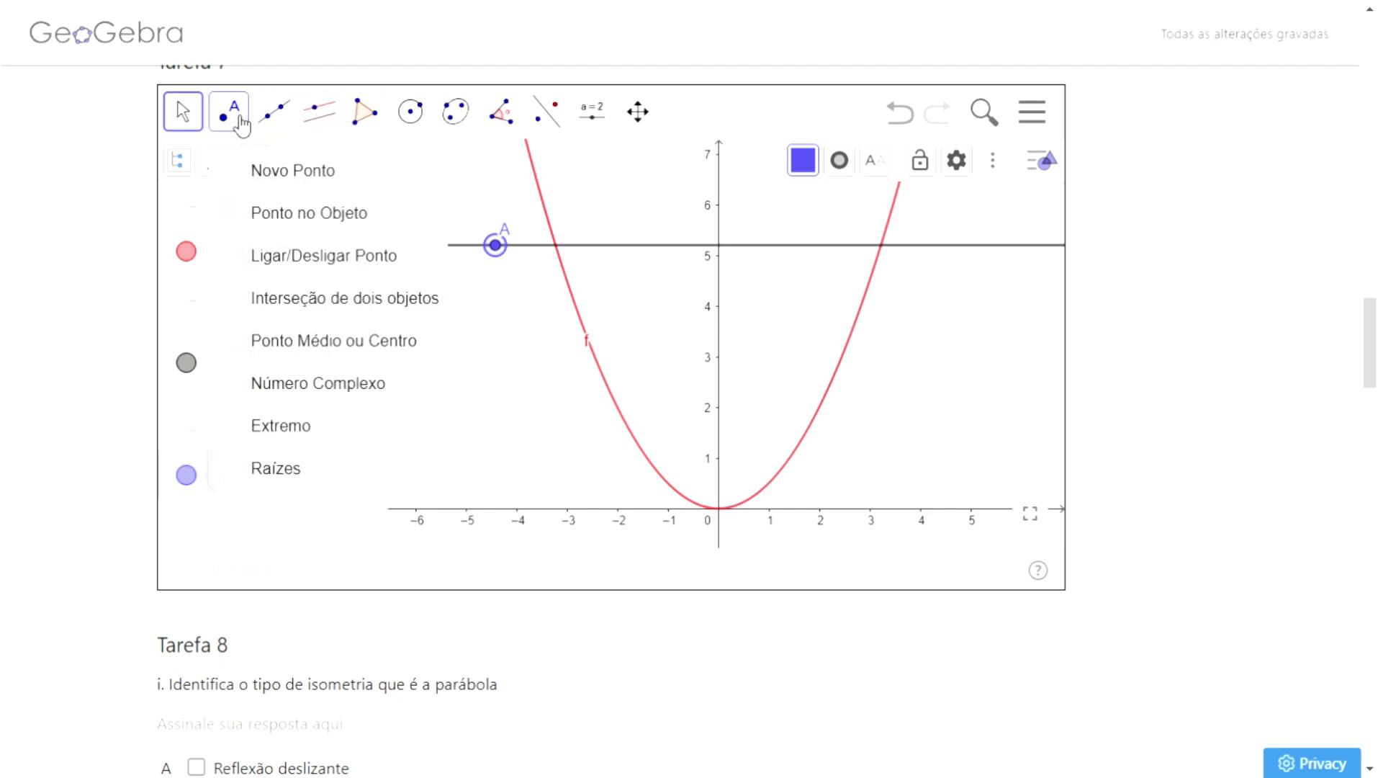
{"action": "left_click", "coordinate": [247, 308]}
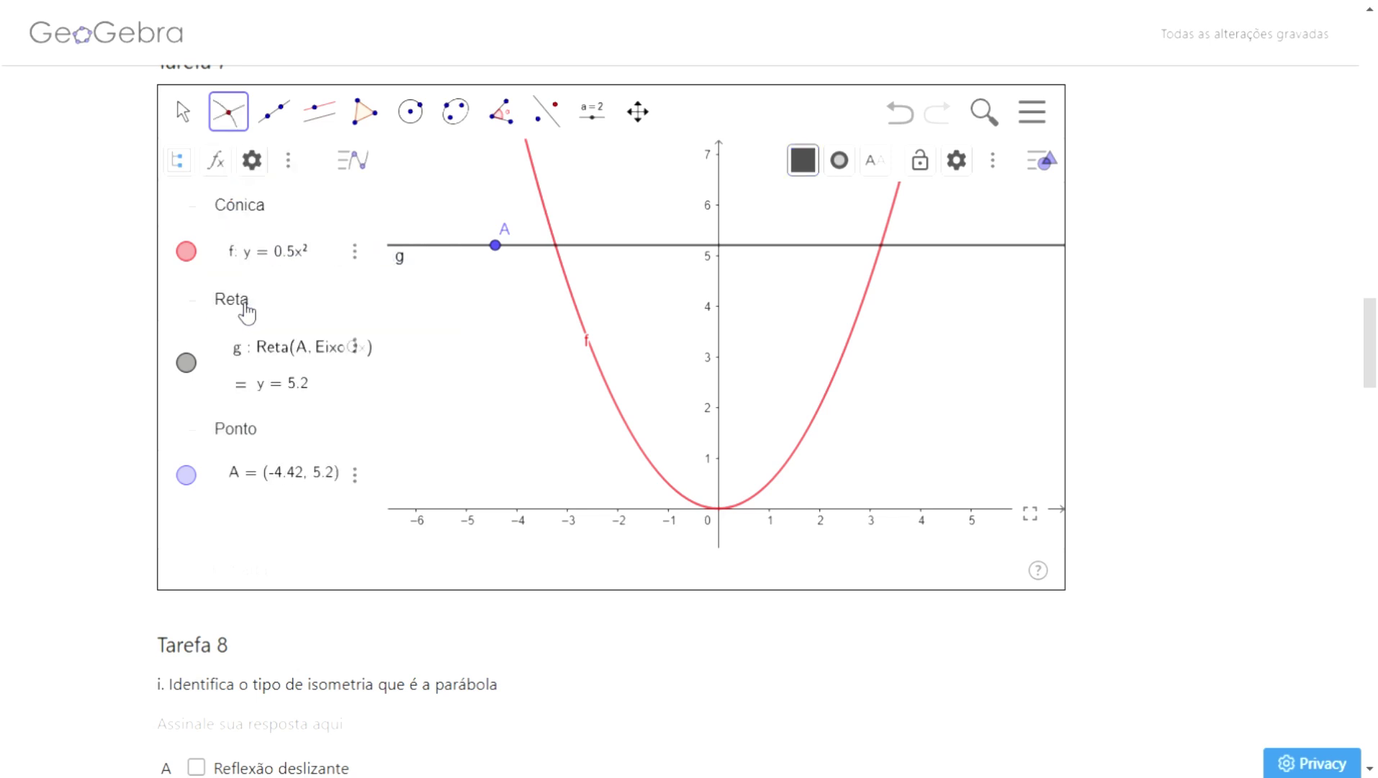
{"action": "left_click", "coordinate": [547, 193]}
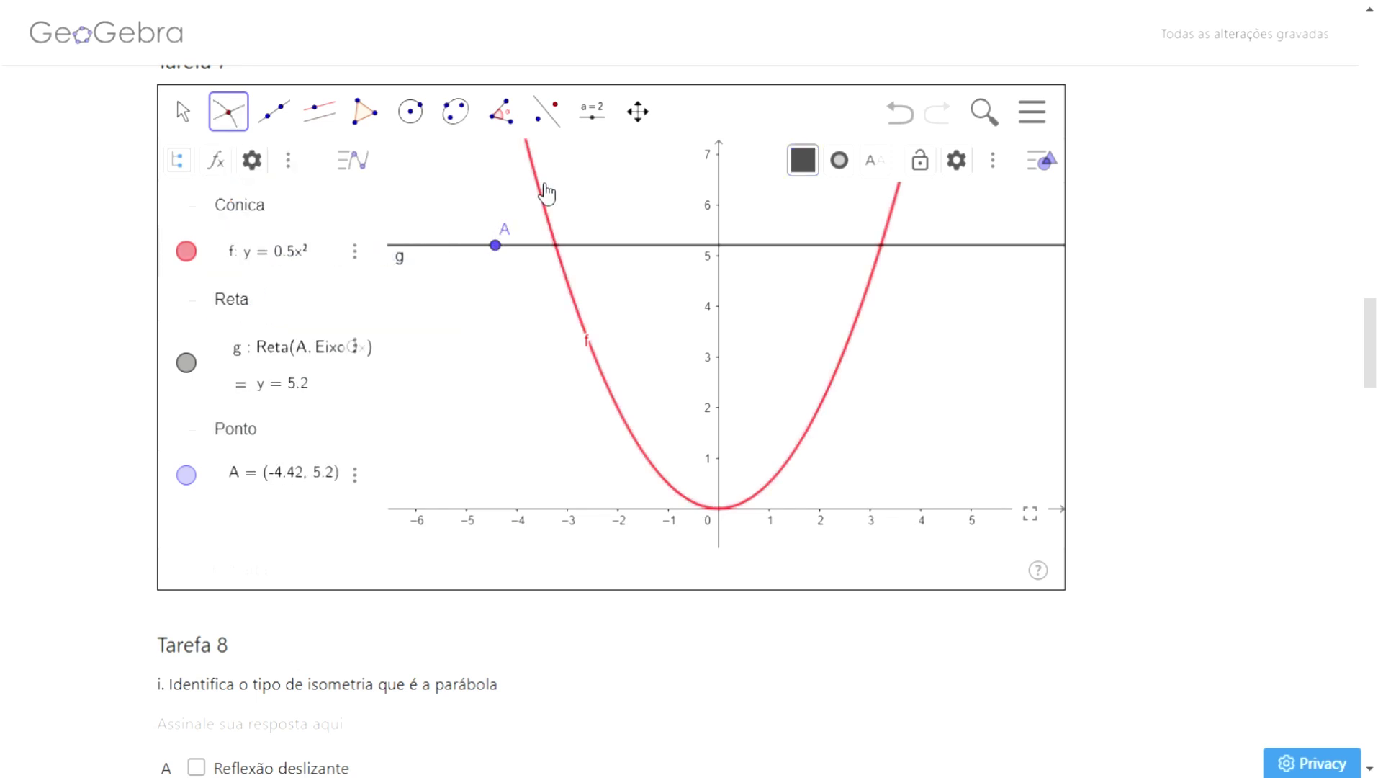
{"action": "left_click", "coordinate": [669, 246]}
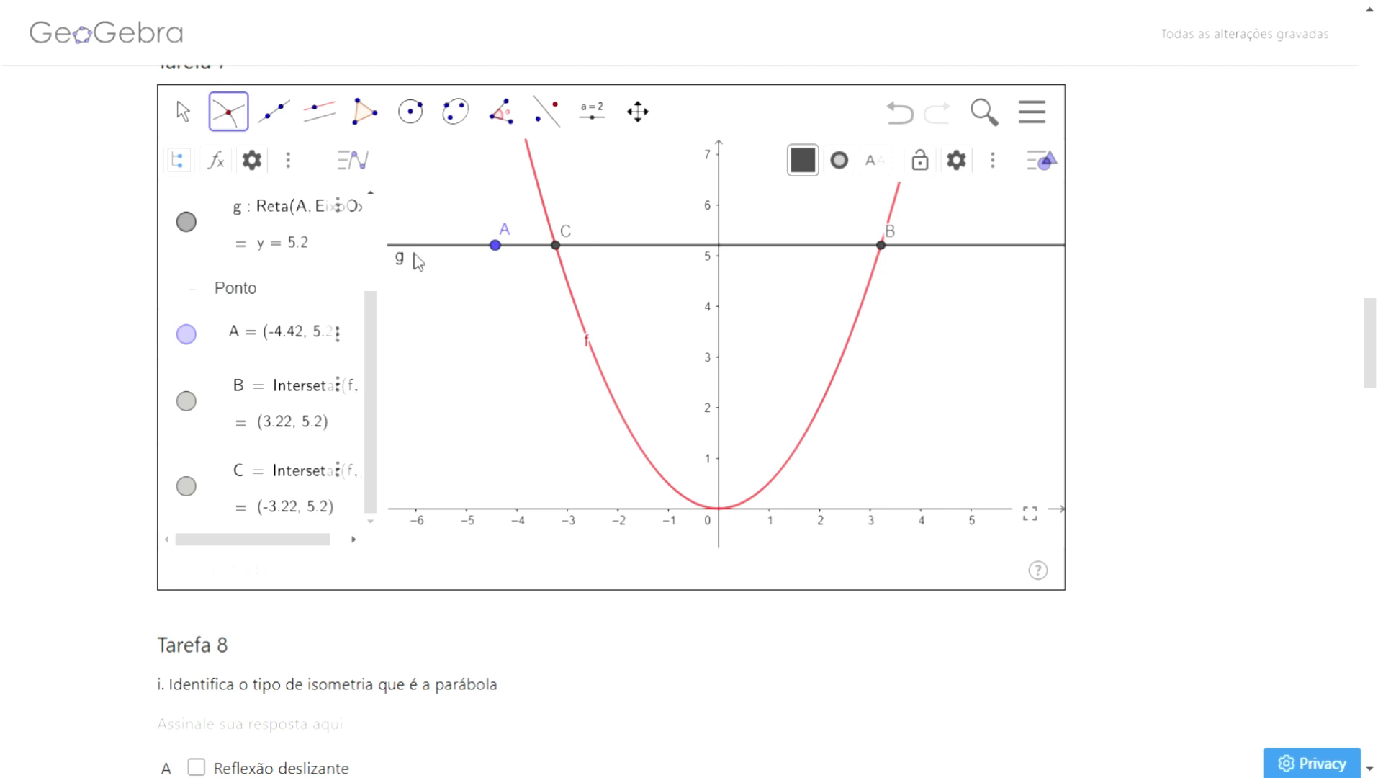
Step: Move point A in the Tarefa 7 graph to about (-3.98, 3.16) and read the Tarefa 10 instructions
{"action": "left_click", "coordinate": [183, 113]}
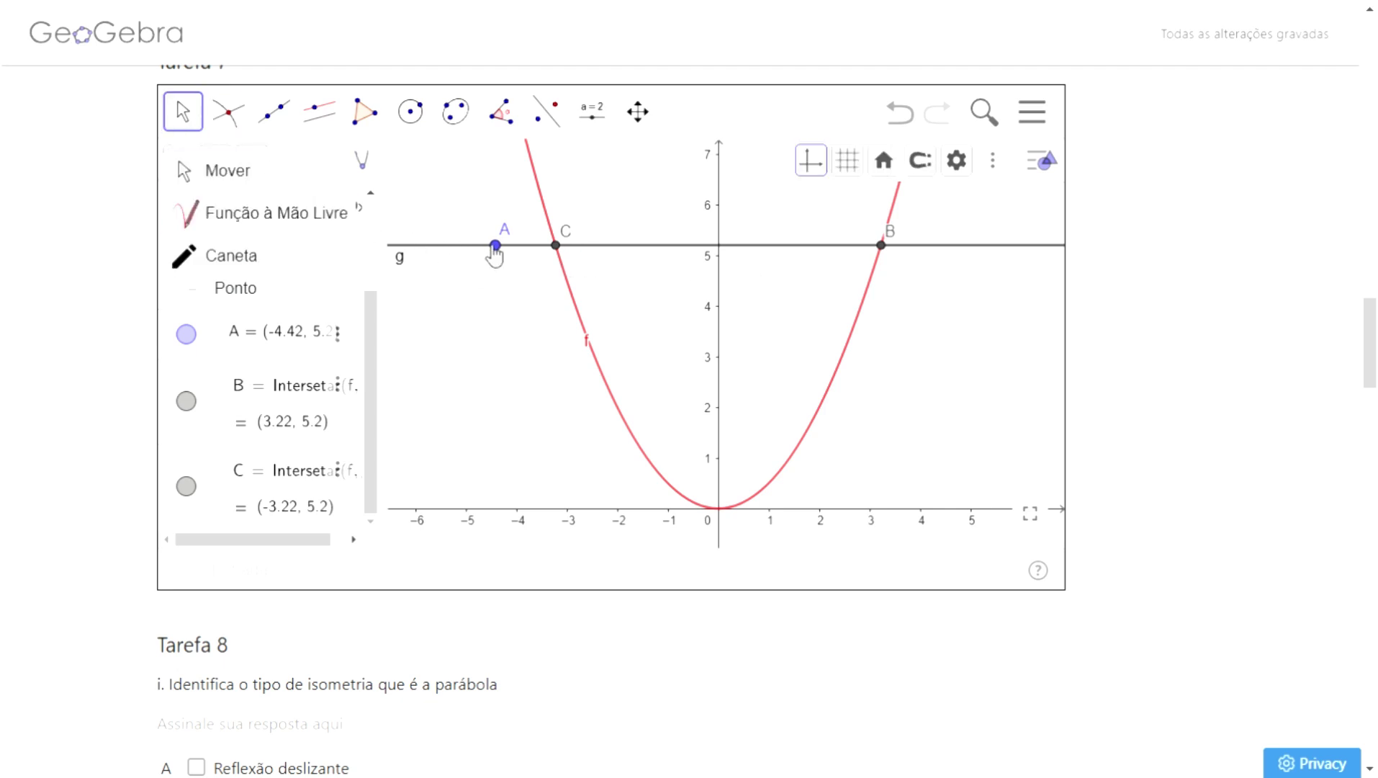
{"action": "left_click_drag", "start_coordinate": [506, 252], "coordinate": [528, 360]}
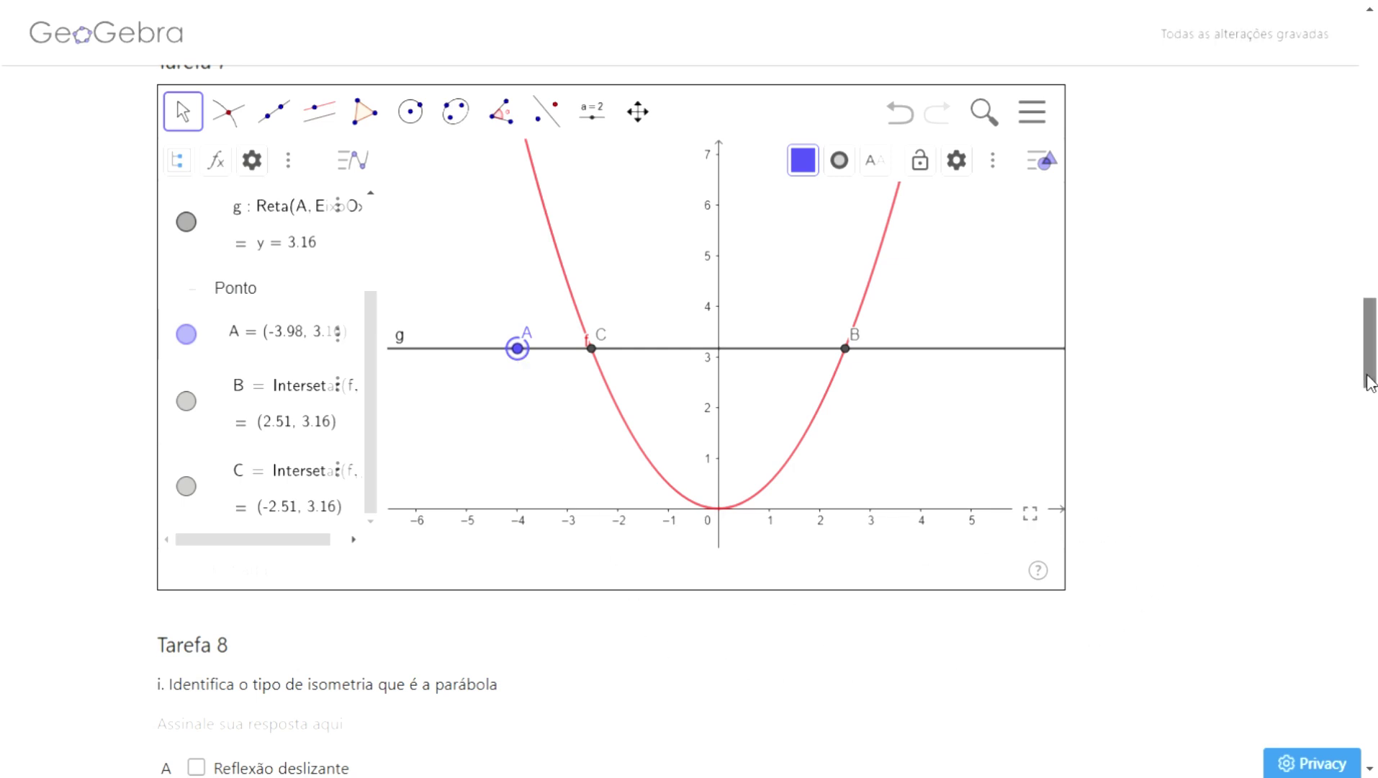
{"action": "left_click_drag", "start_coordinate": [1372, 385], "coordinate": [1373, 518]}
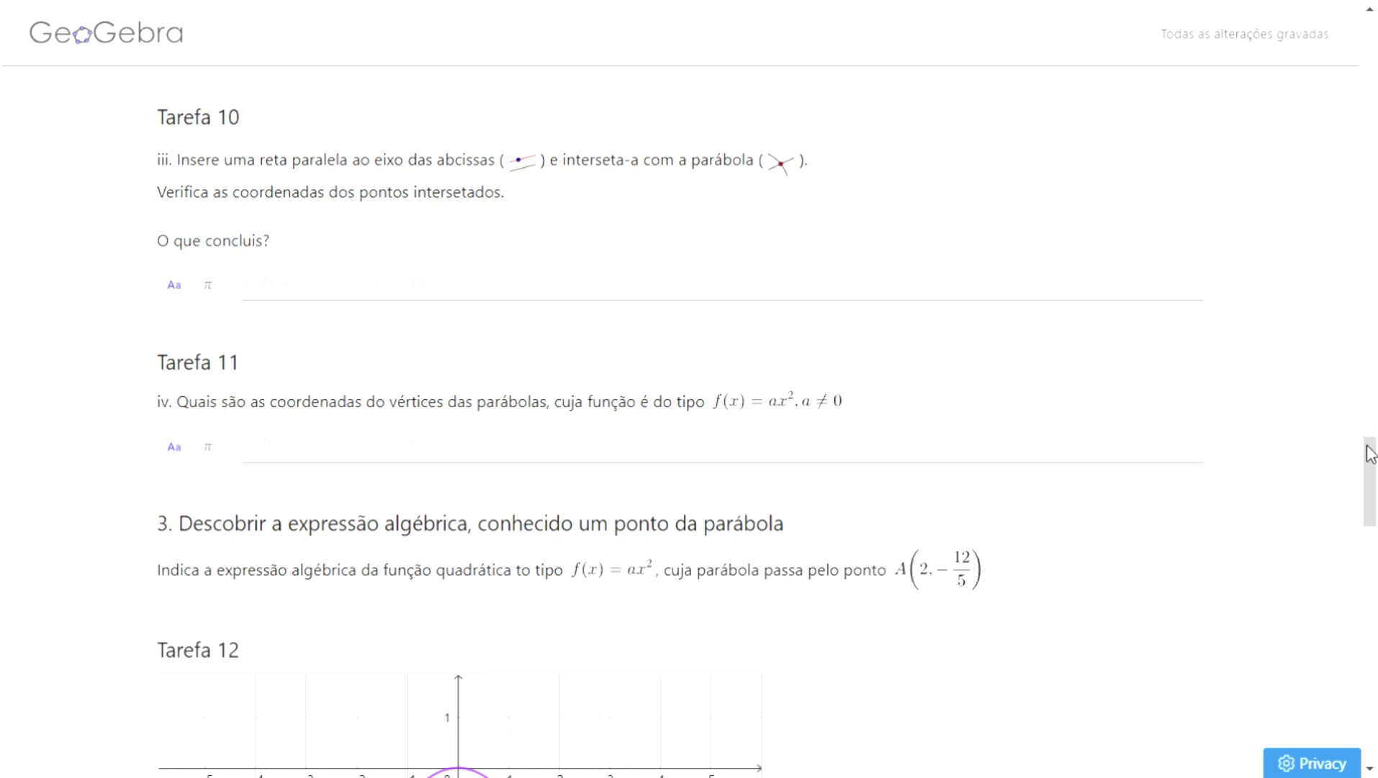
{"action": "left_click_drag", "start_coordinate": [1371, 453], "coordinate": [1375, 326]}
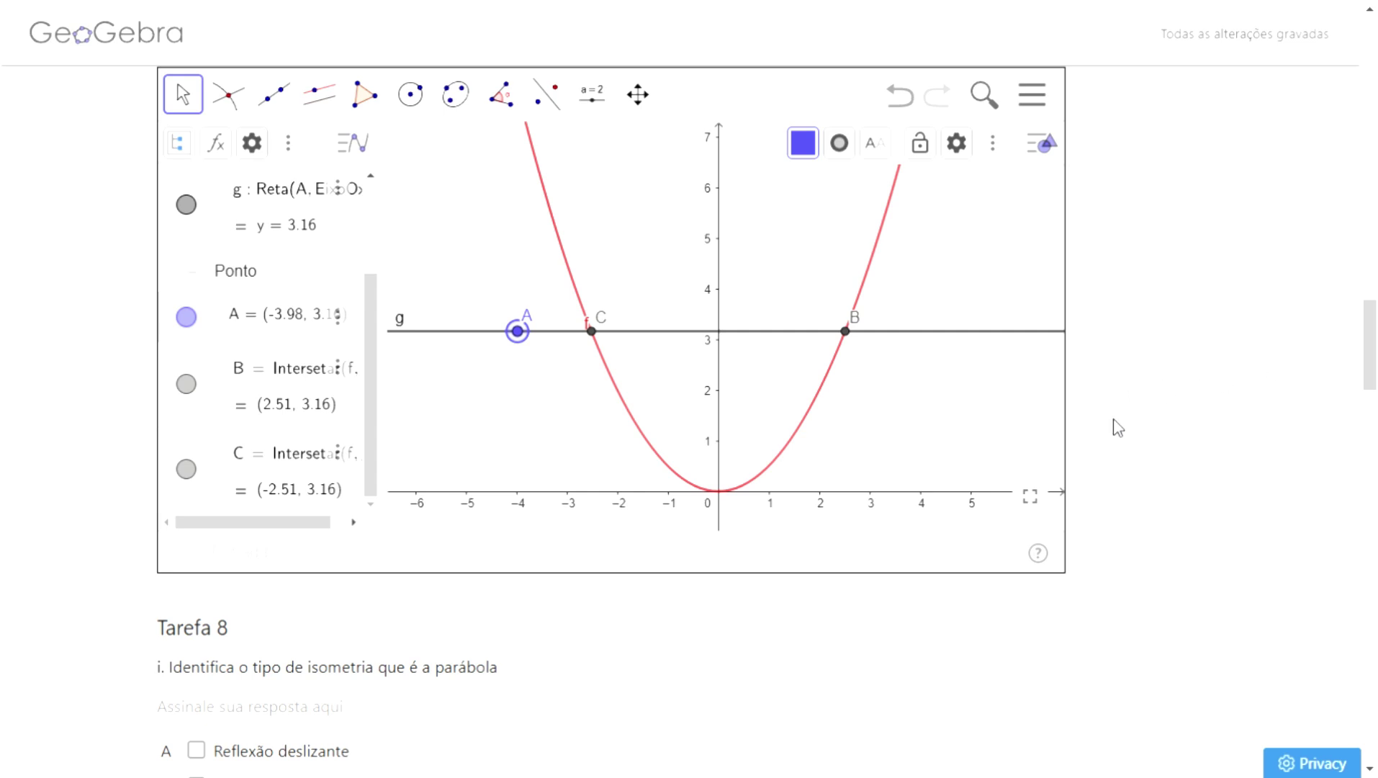
Step: View the Tarefa 7 graph full screen with a wider algebra list, moving point A to about (-4.6, 3.52), (-4.78, 4.98) and (-4.86, 2.14)
{"action": "left_click", "coordinate": [1030, 496]}
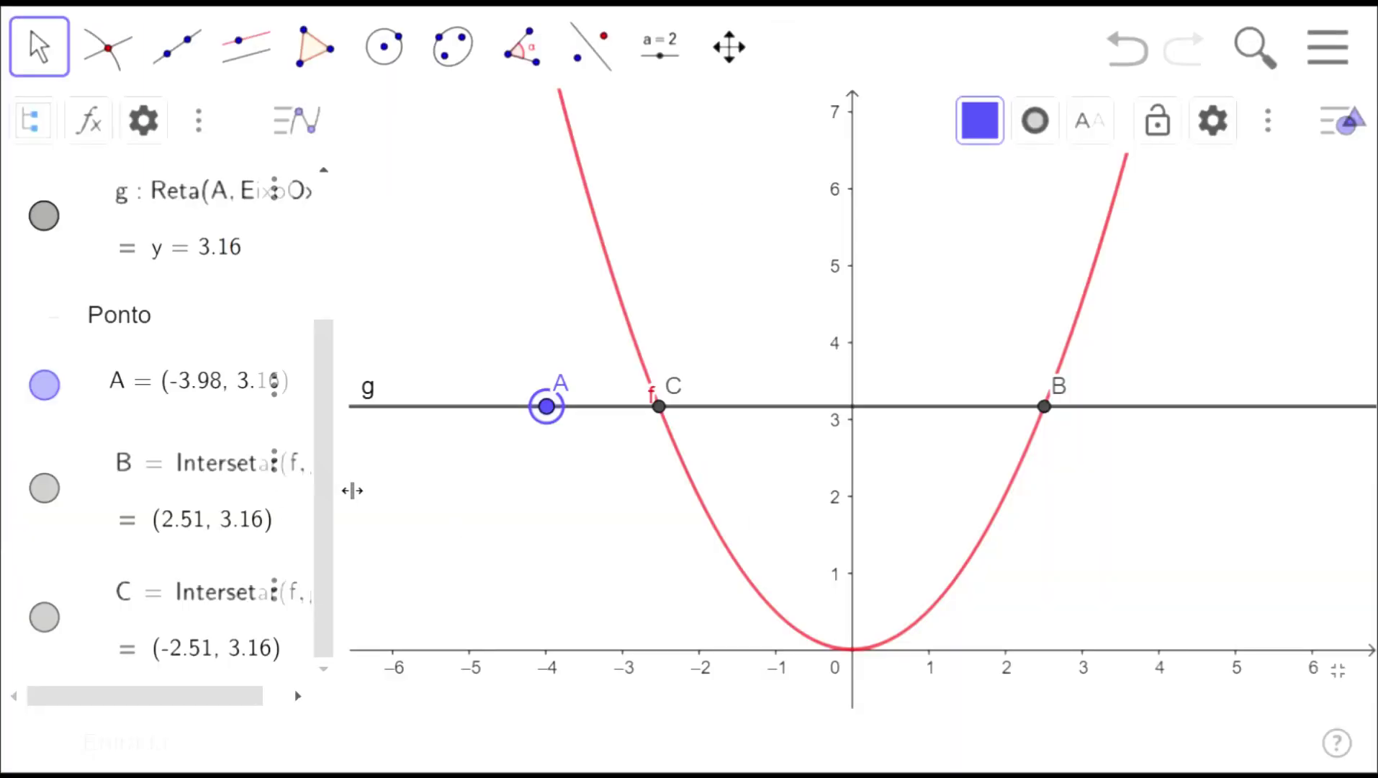
{"action": "left_click_drag", "start_coordinate": [352, 490], "coordinate": [477, 487]}
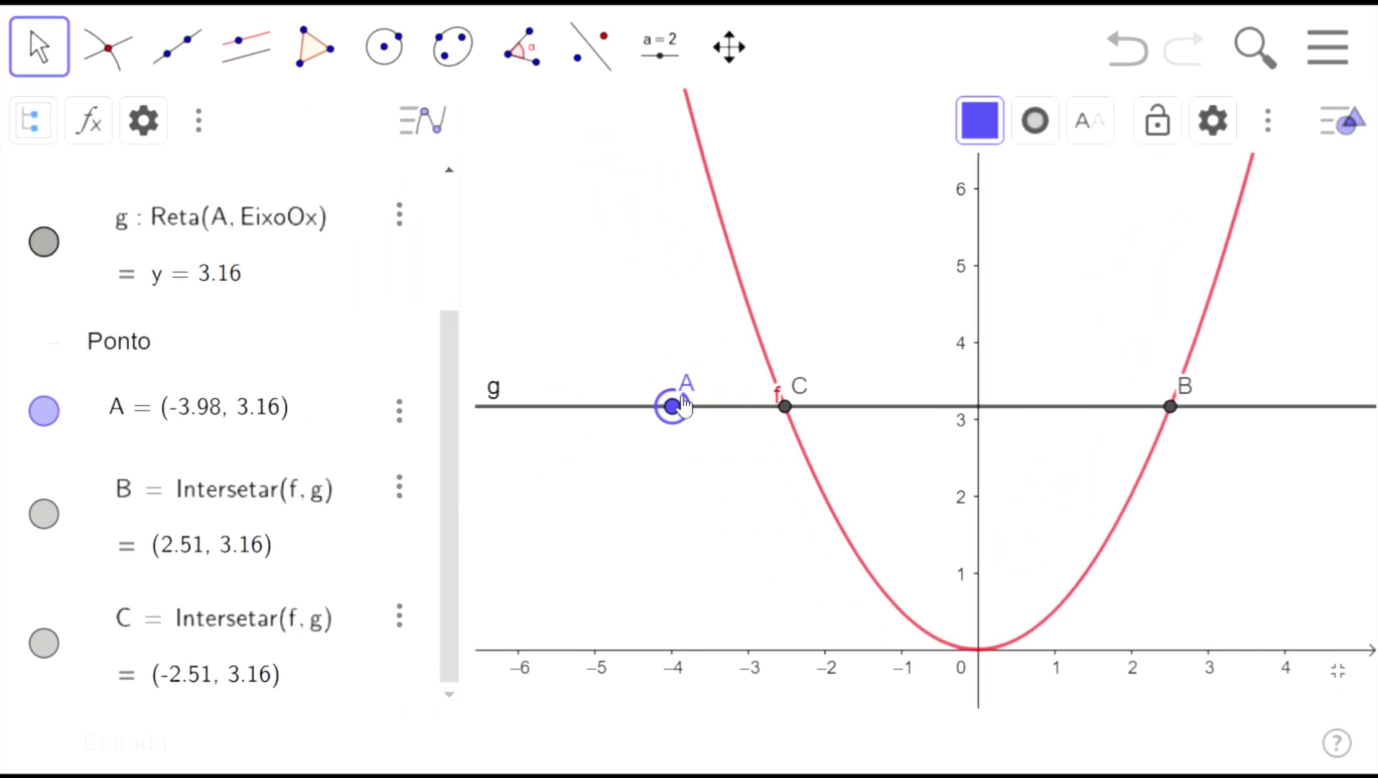
{"action": "left_click_drag", "start_coordinate": [683, 405], "coordinate": [633, 387]}
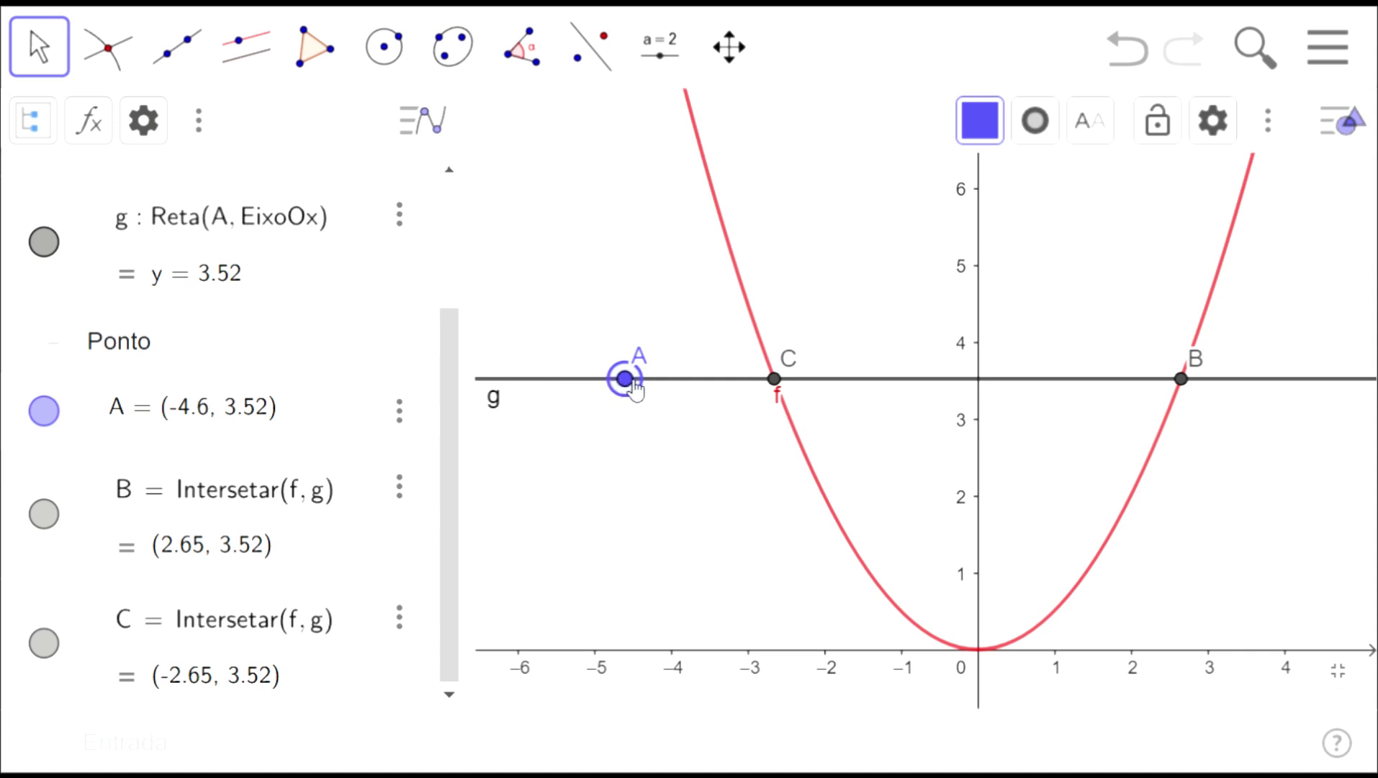
{"action": "left_click_drag", "start_coordinate": [633, 387], "coordinate": [617, 270]}
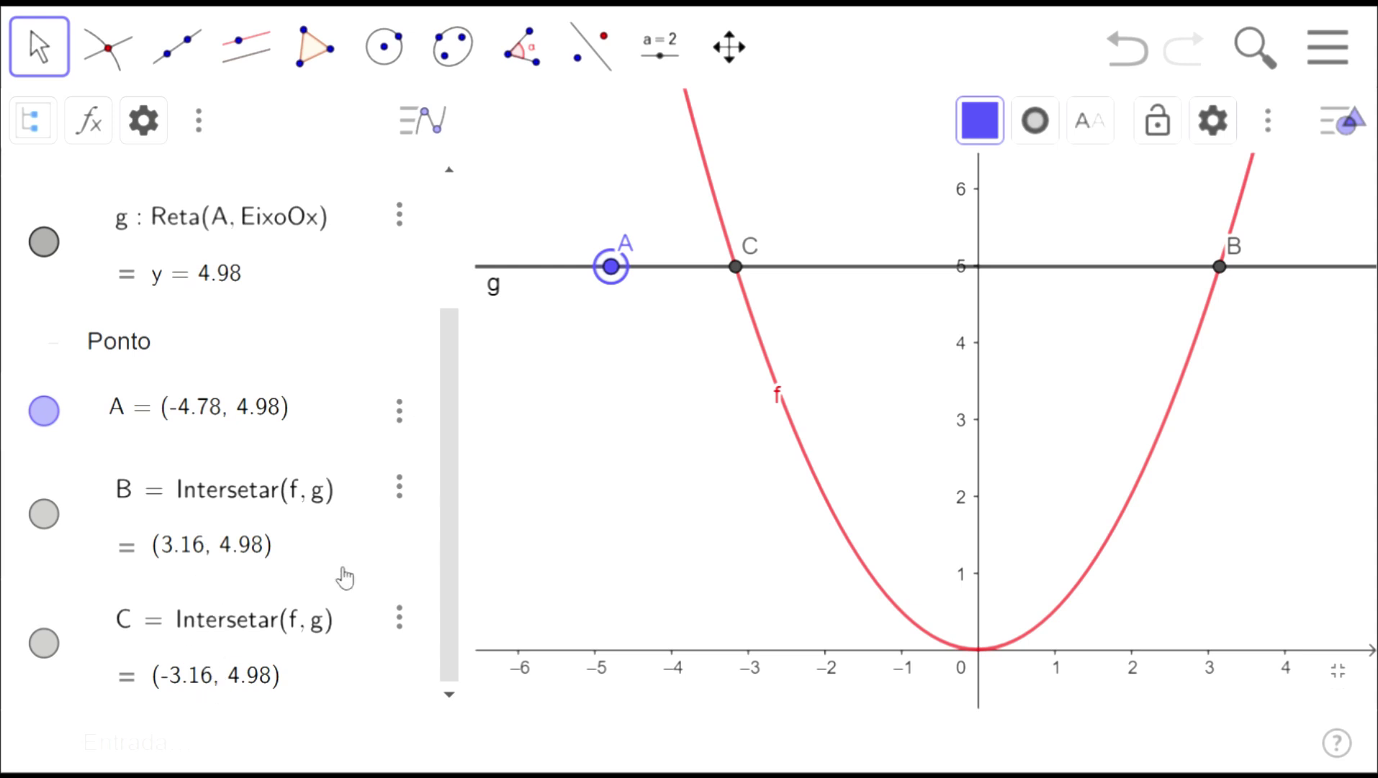
{"action": "left_click_drag", "start_coordinate": [610, 267], "coordinate": [613, 494]}
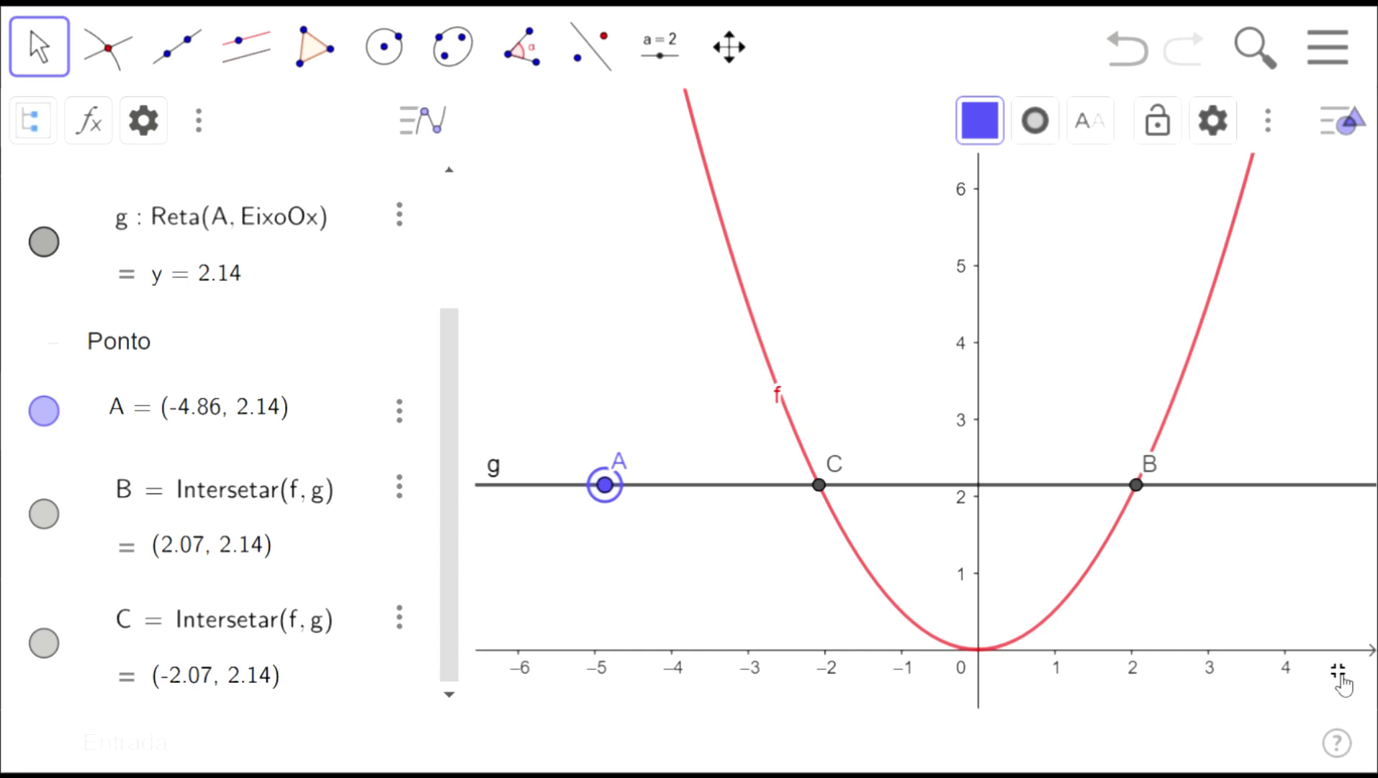
{"action": "left_click", "coordinate": [1339, 672]}
Step: Answer Tarefa 10 with "As coordenadas dos pontos em y são iguais e as coordenadas em relação a x são simétricas"
{"action": "scroll", "coordinate": [1158, 583], "scroll_direction": "down", "scroll_amount": 12}
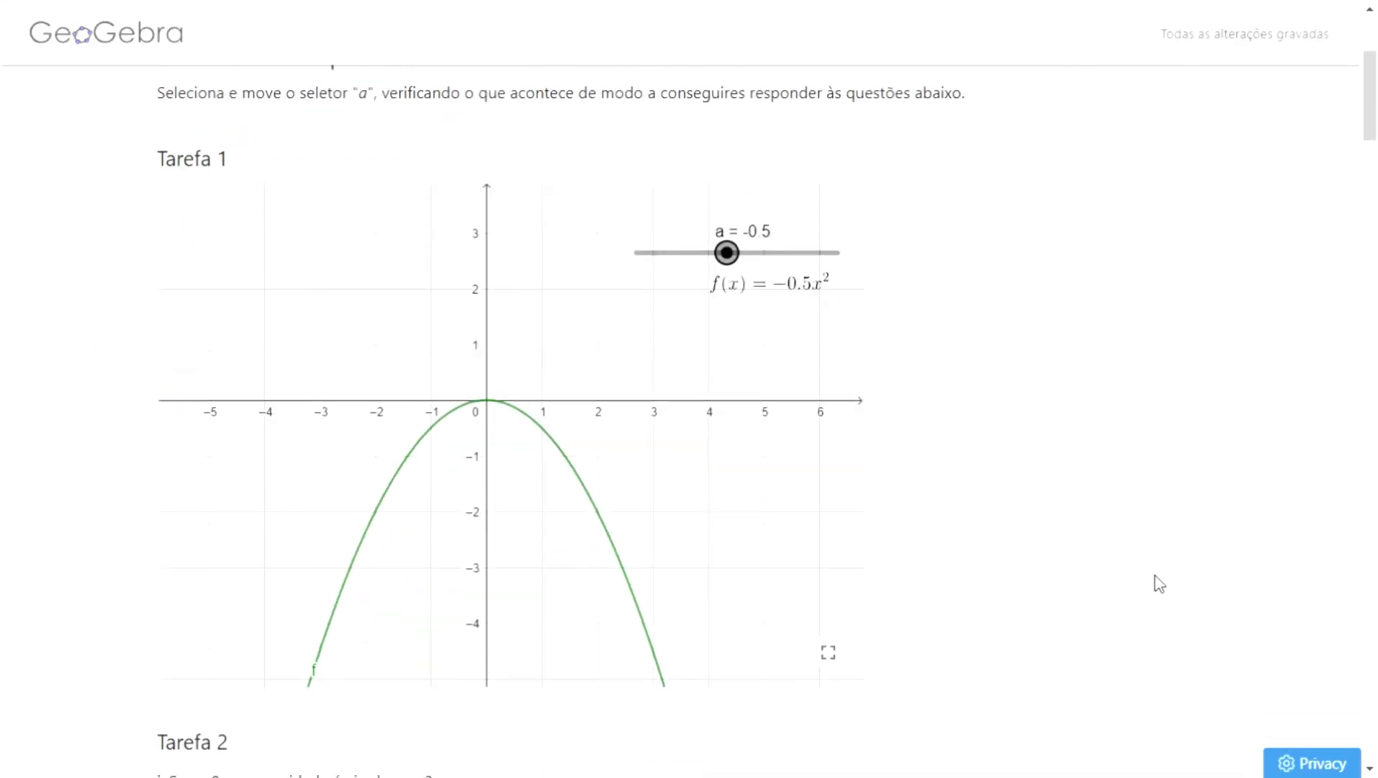
{"action": "scroll", "coordinate": [1159, 583], "scroll_direction": "down", "scroll_amount": 10}
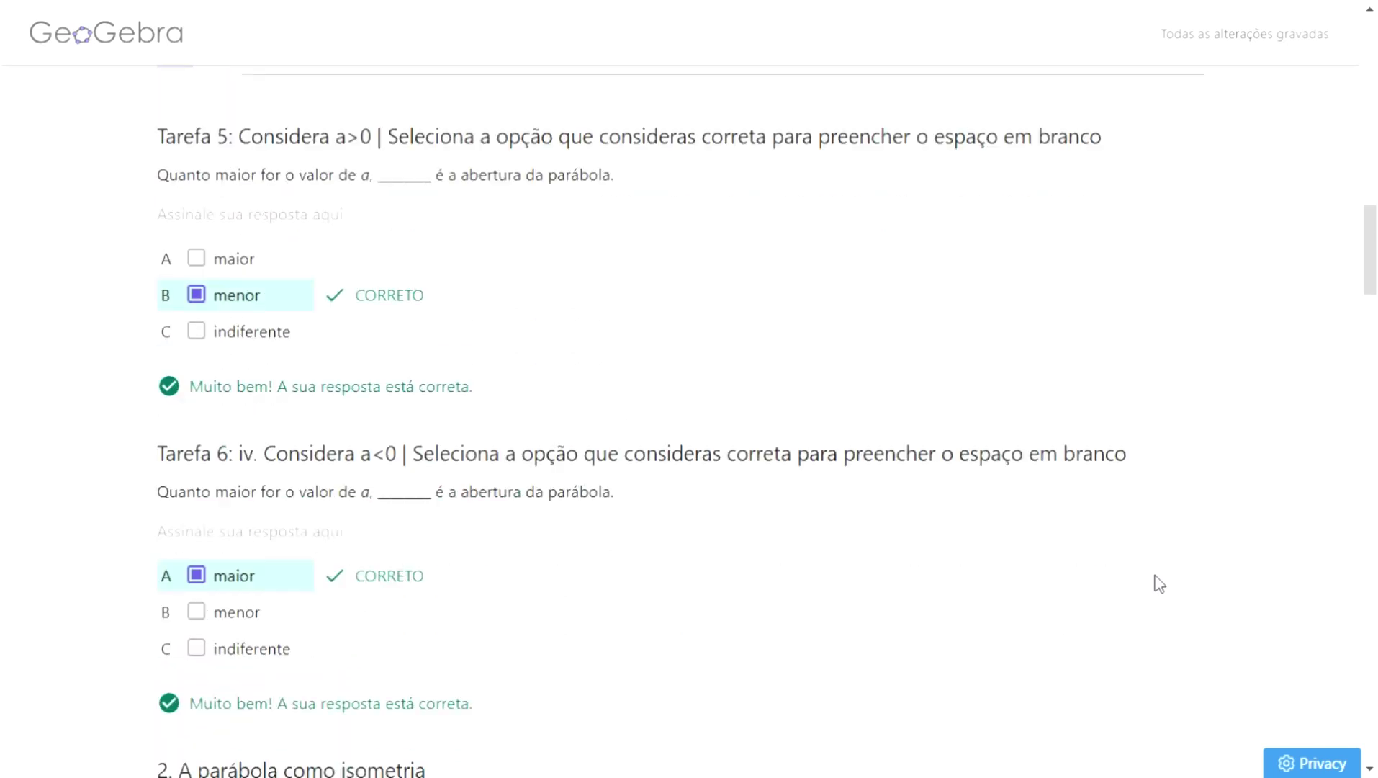
{"action": "scroll", "coordinate": [1159, 580], "scroll_direction": "down", "scroll_amount": 10}
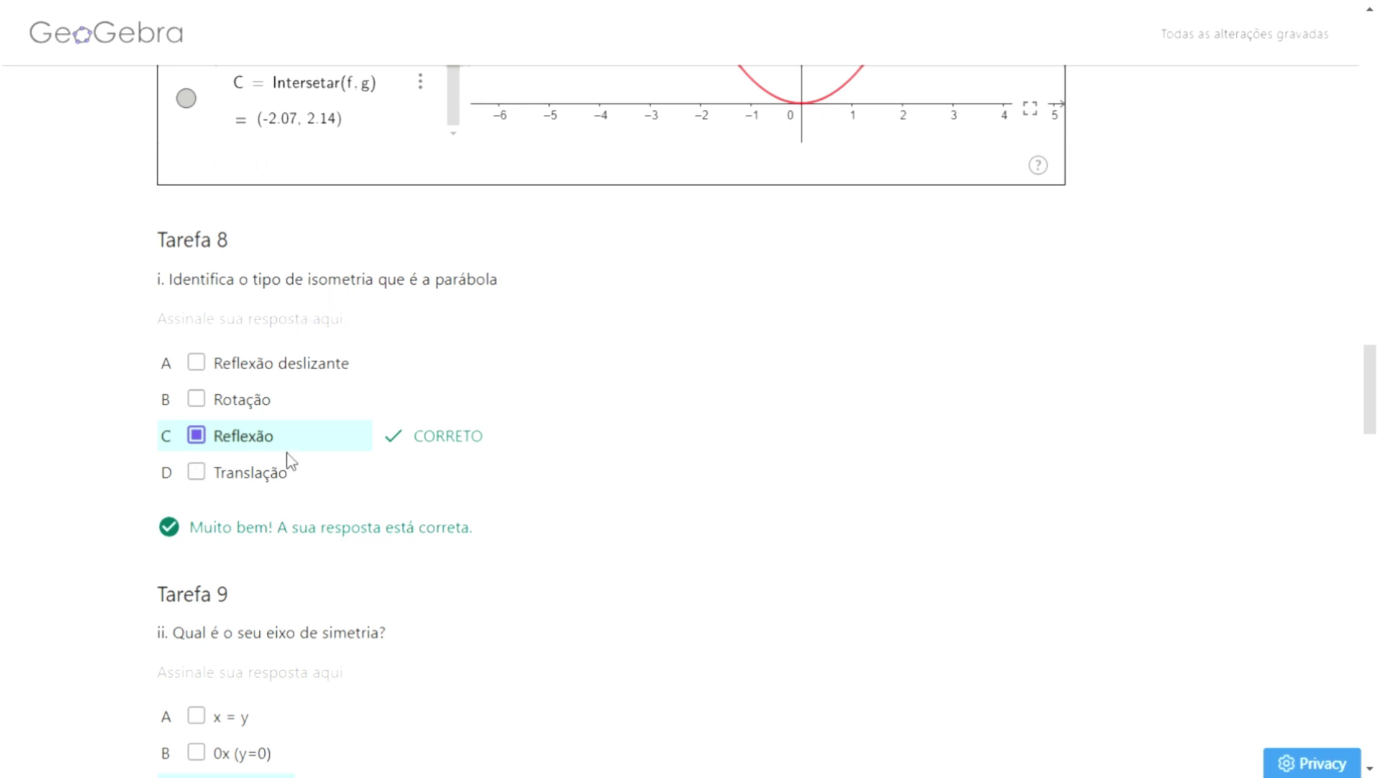
{"action": "scroll", "coordinate": [686, 491], "scroll_direction": "down", "scroll_amount": 3}
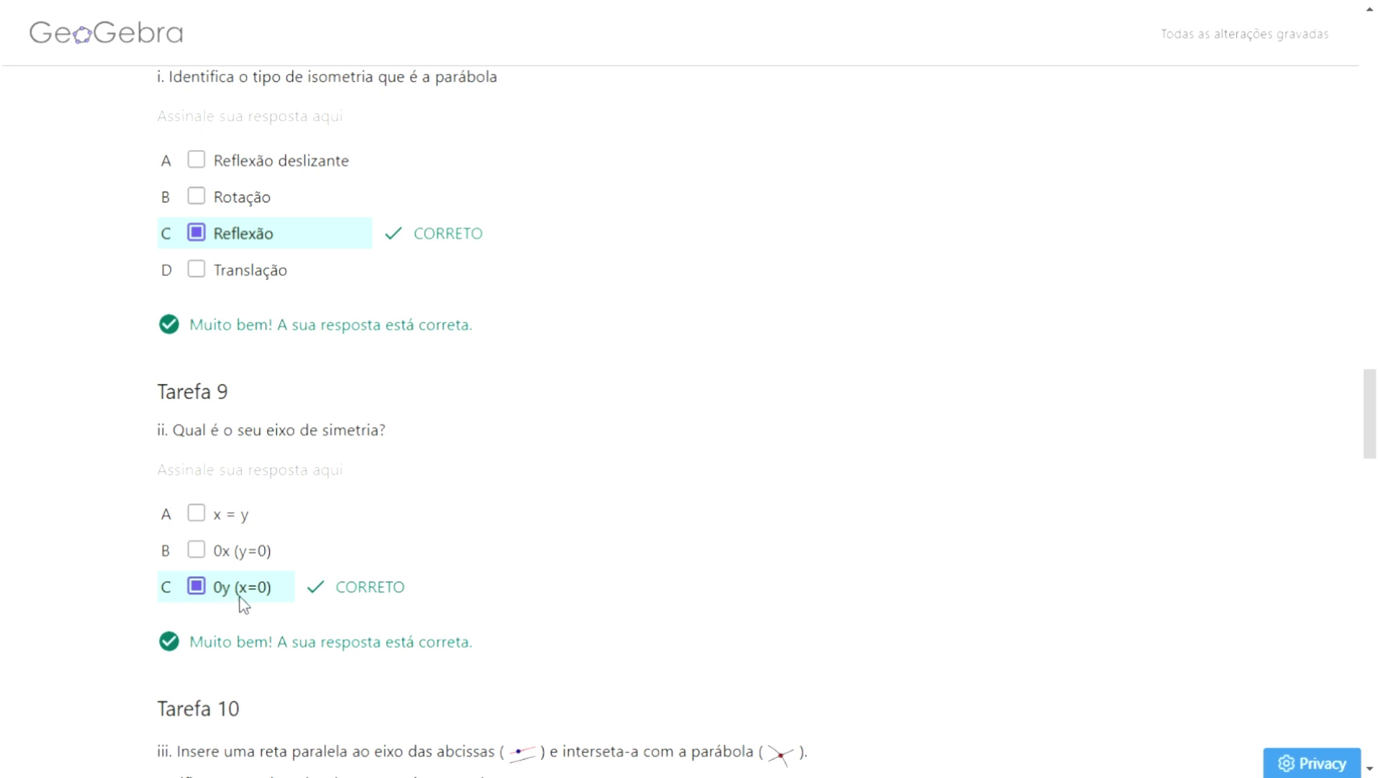
{"action": "scroll", "coordinate": [711, 528], "scroll_direction": "down", "scroll_amount": 4}
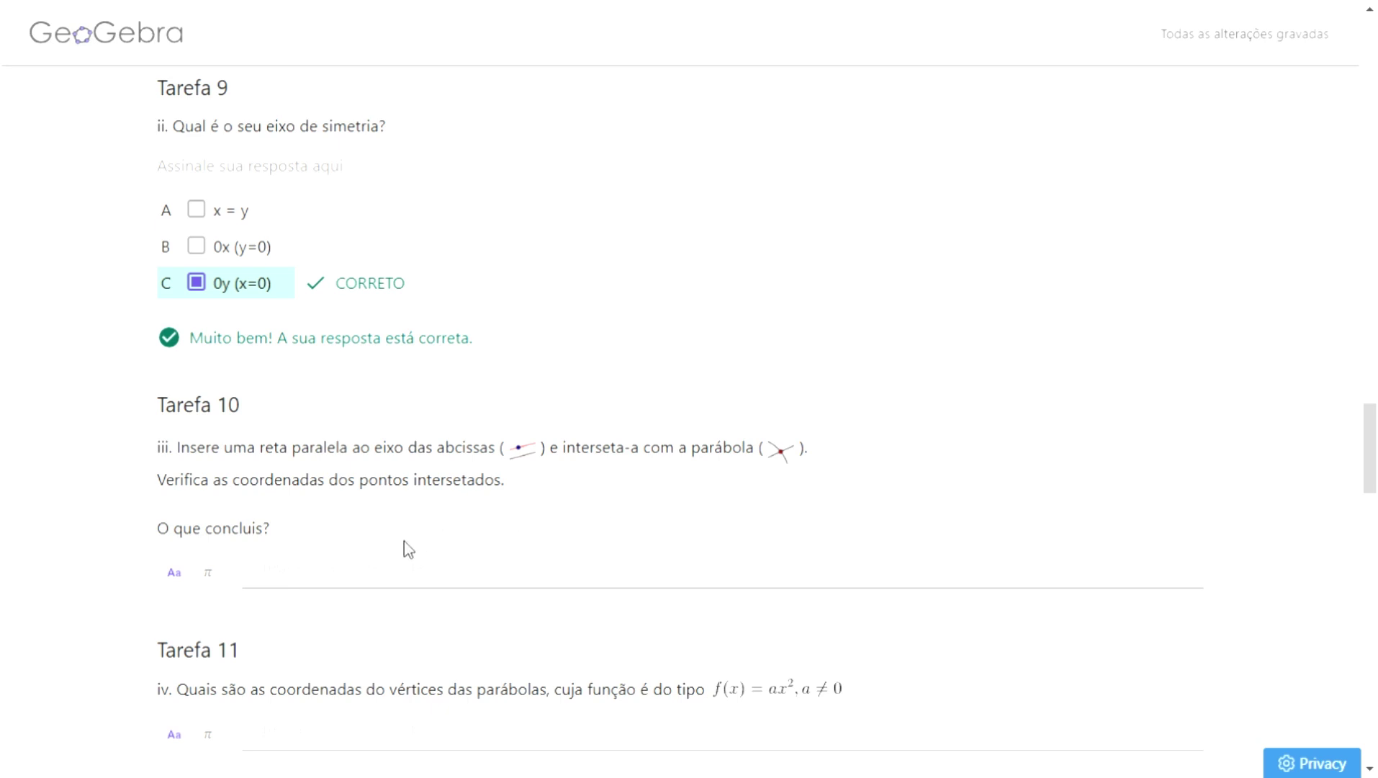
{"action": "left_click", "coordinate": [352, 577]}
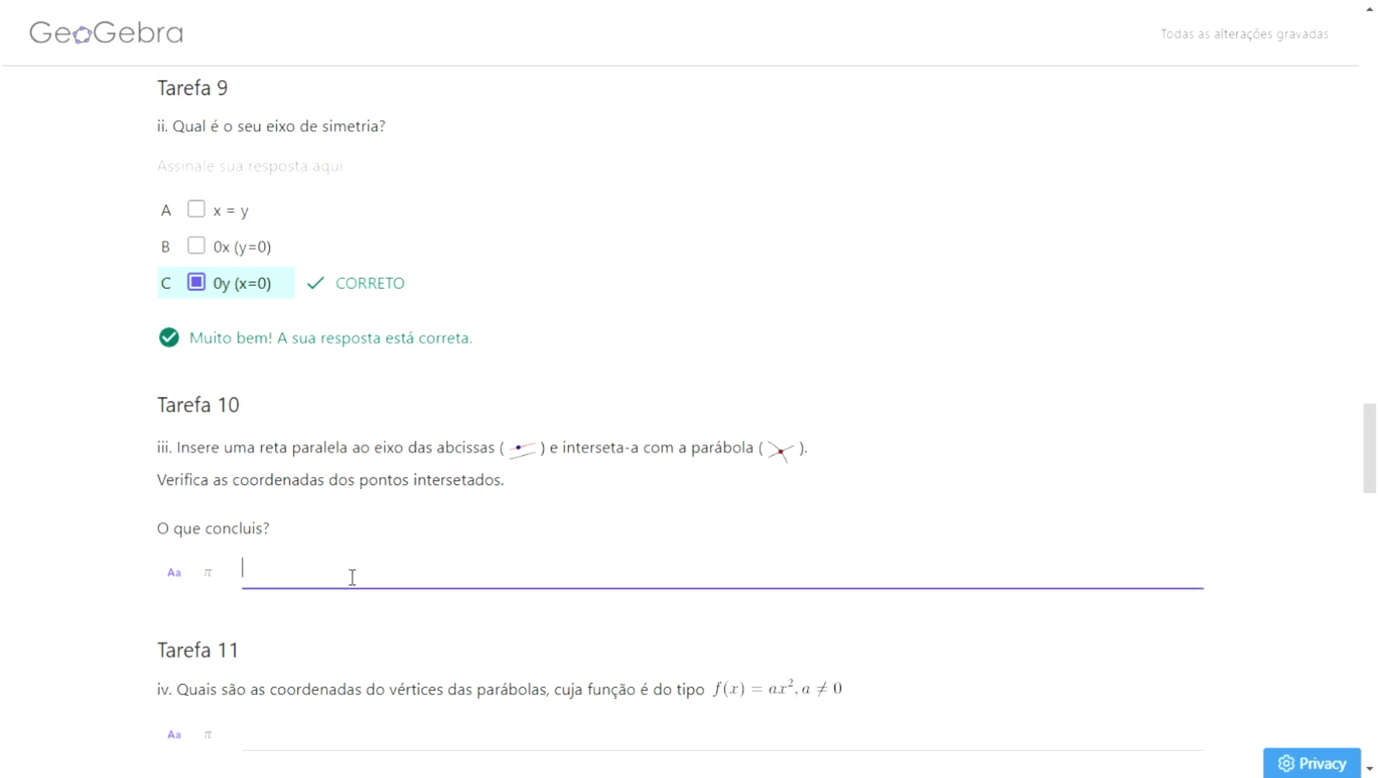
{"action": "type", "text": "A"}
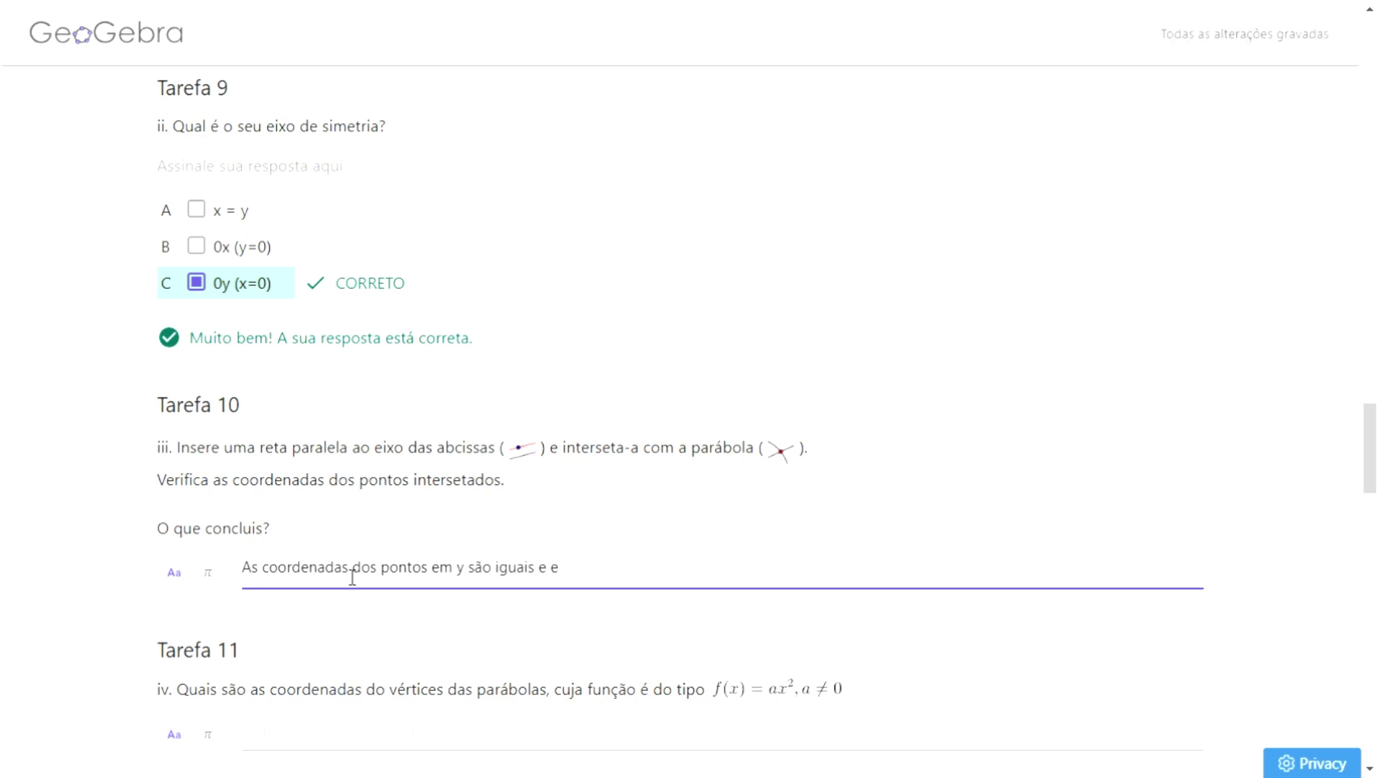
{"action": "type", "text": "as coord"}
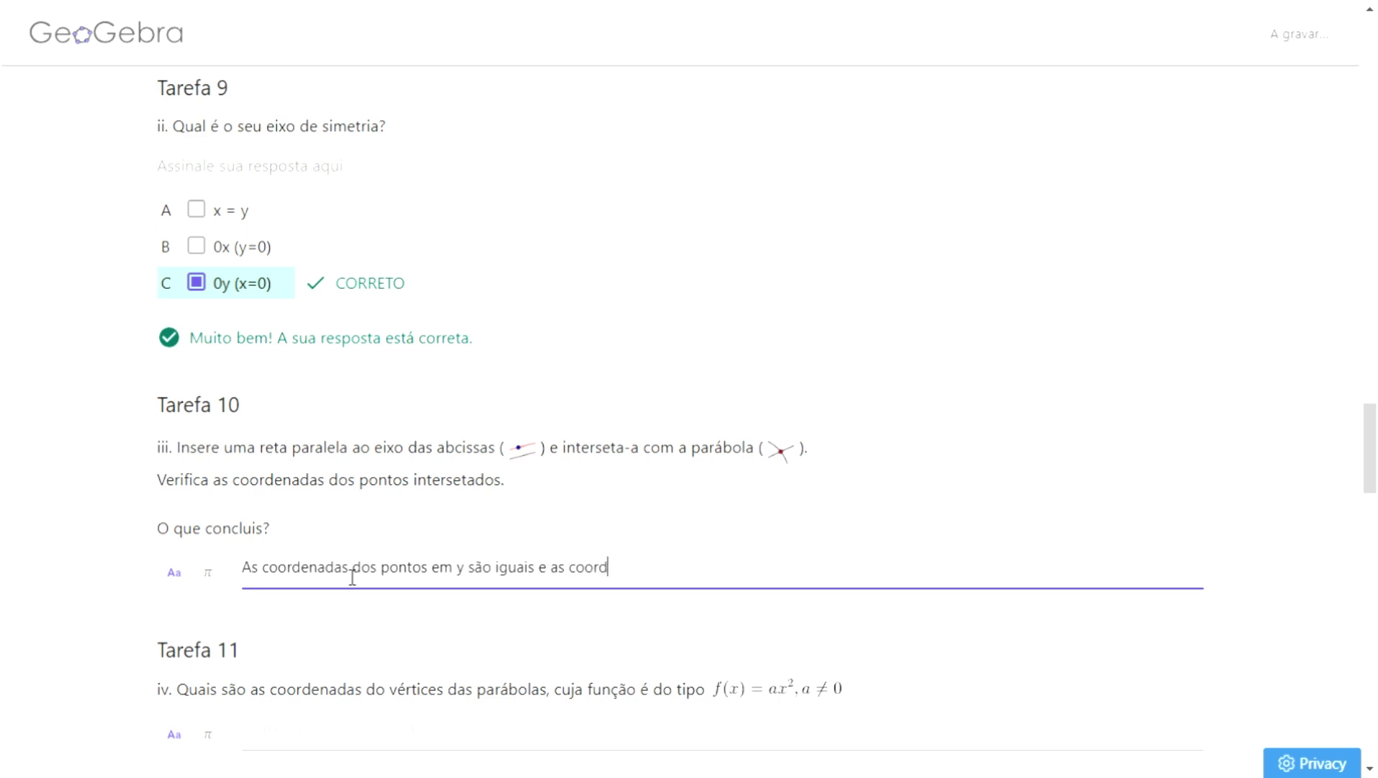
{"action": "type", "text": "enadas em relaçã"}
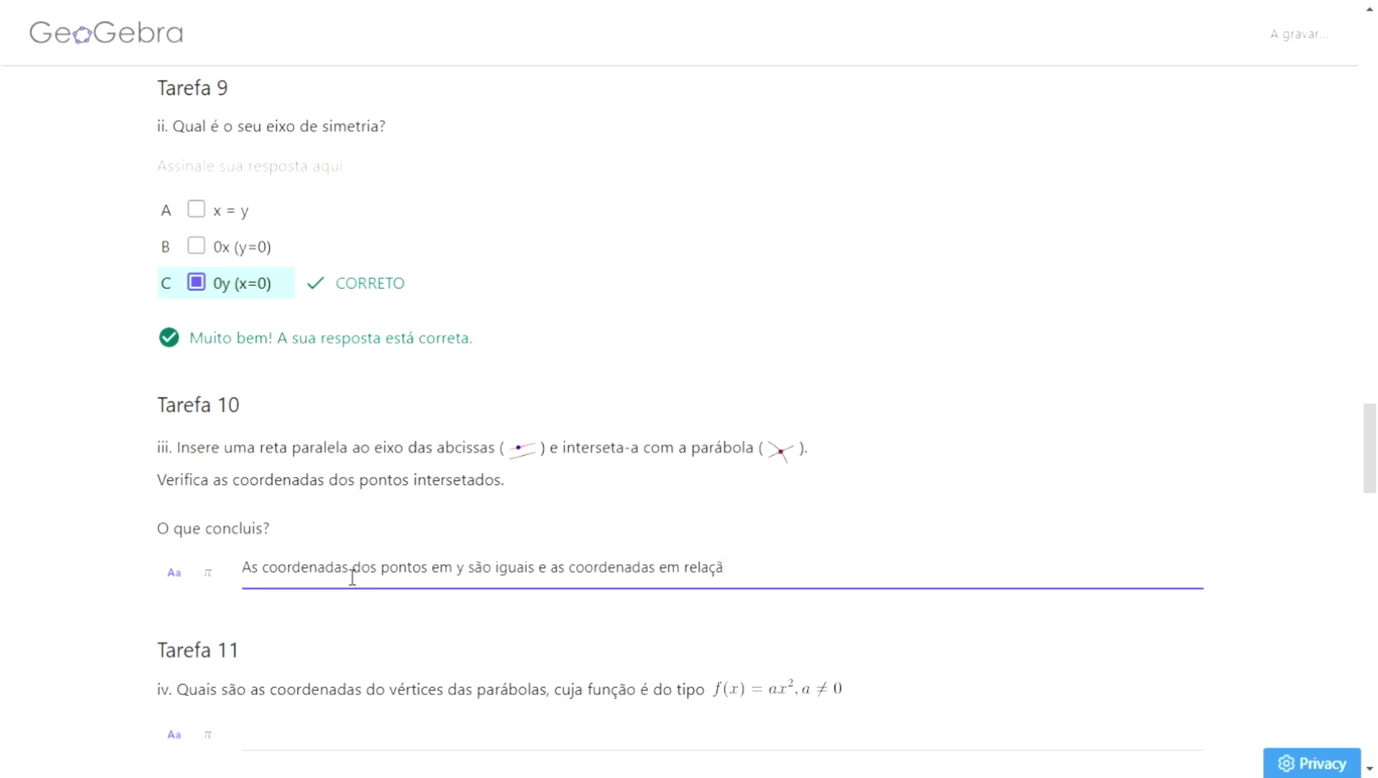
{"action": "type", "text": "o a x são simétricas"}
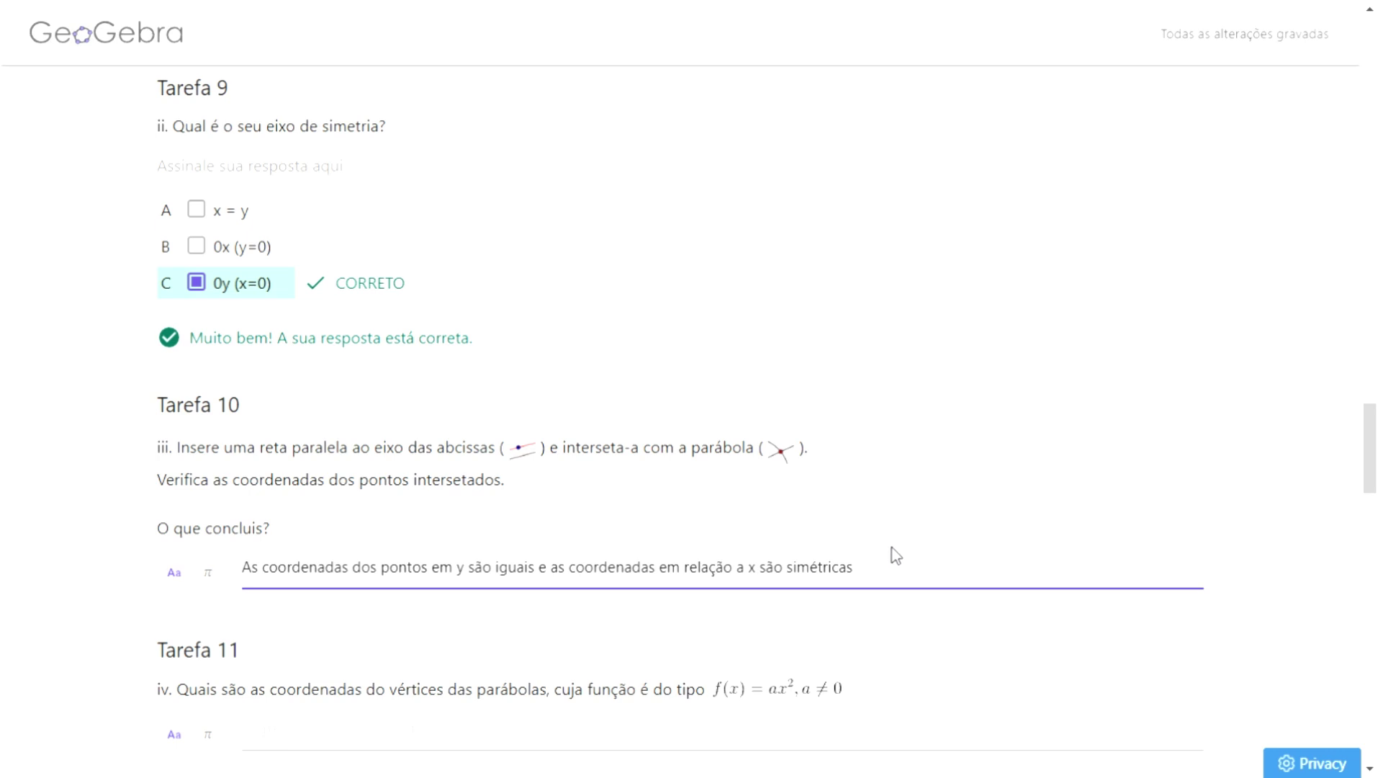
Step: Set slider a in Tarefa 1 to 0.4 and to -0.2 to compare the parabola's vertex for Tarefa 11
{"action": "scroll", "coordinate": [904, 559], "scroll_direction": "down", "scroll_amount": 2}
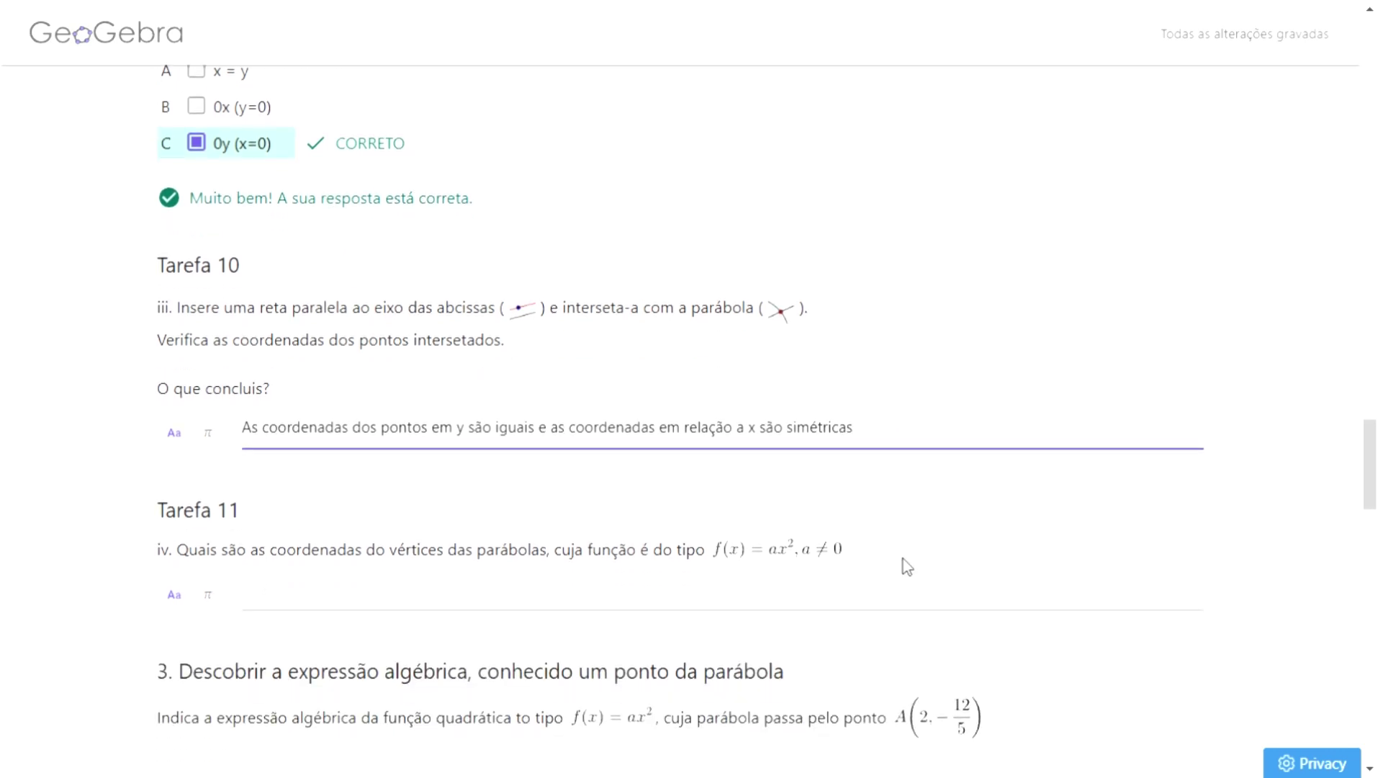
{"action": "scroll", "coordinate": [903, 559], "scroll_direction": "down", "scroll_amount": 2}
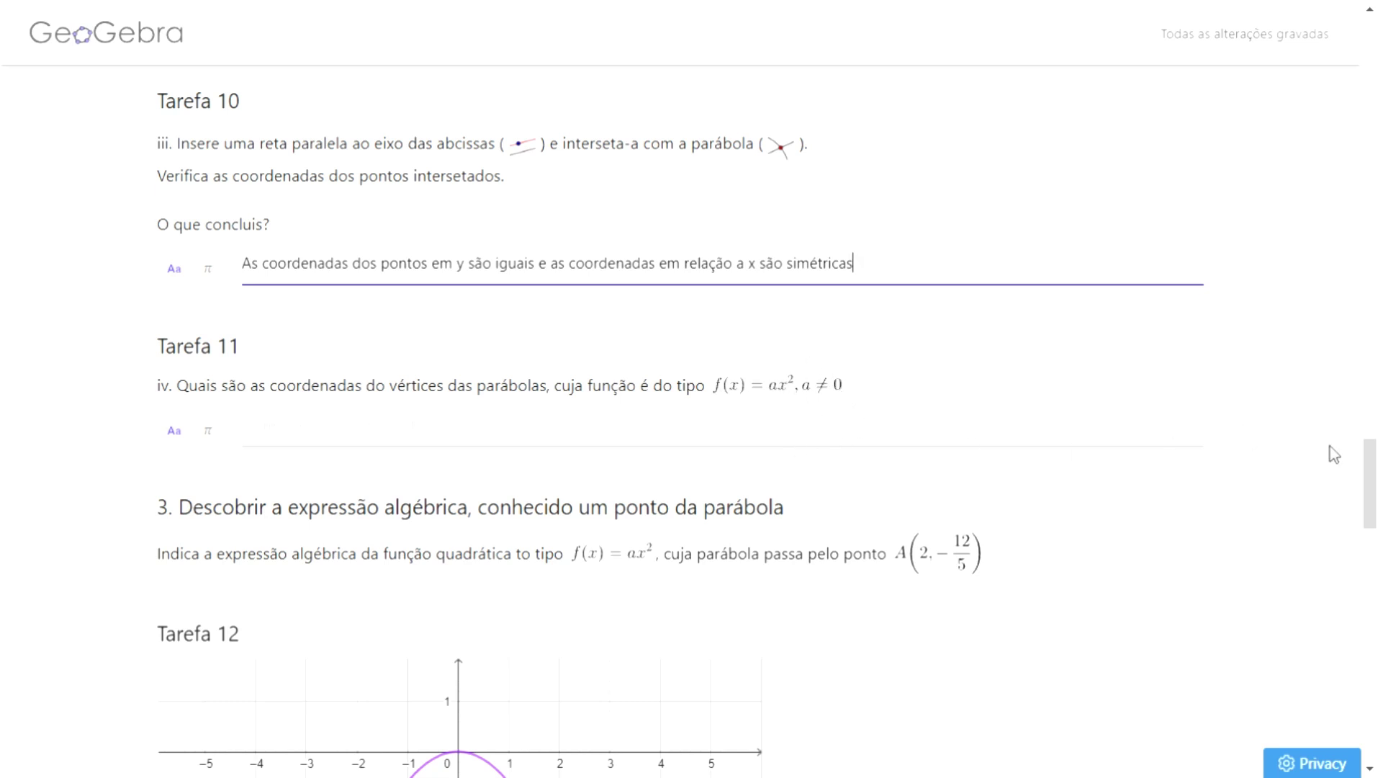
{"action": "left_click_drag", "start_coordinate": [1374, 495], "coordinate": [1363, 368]}
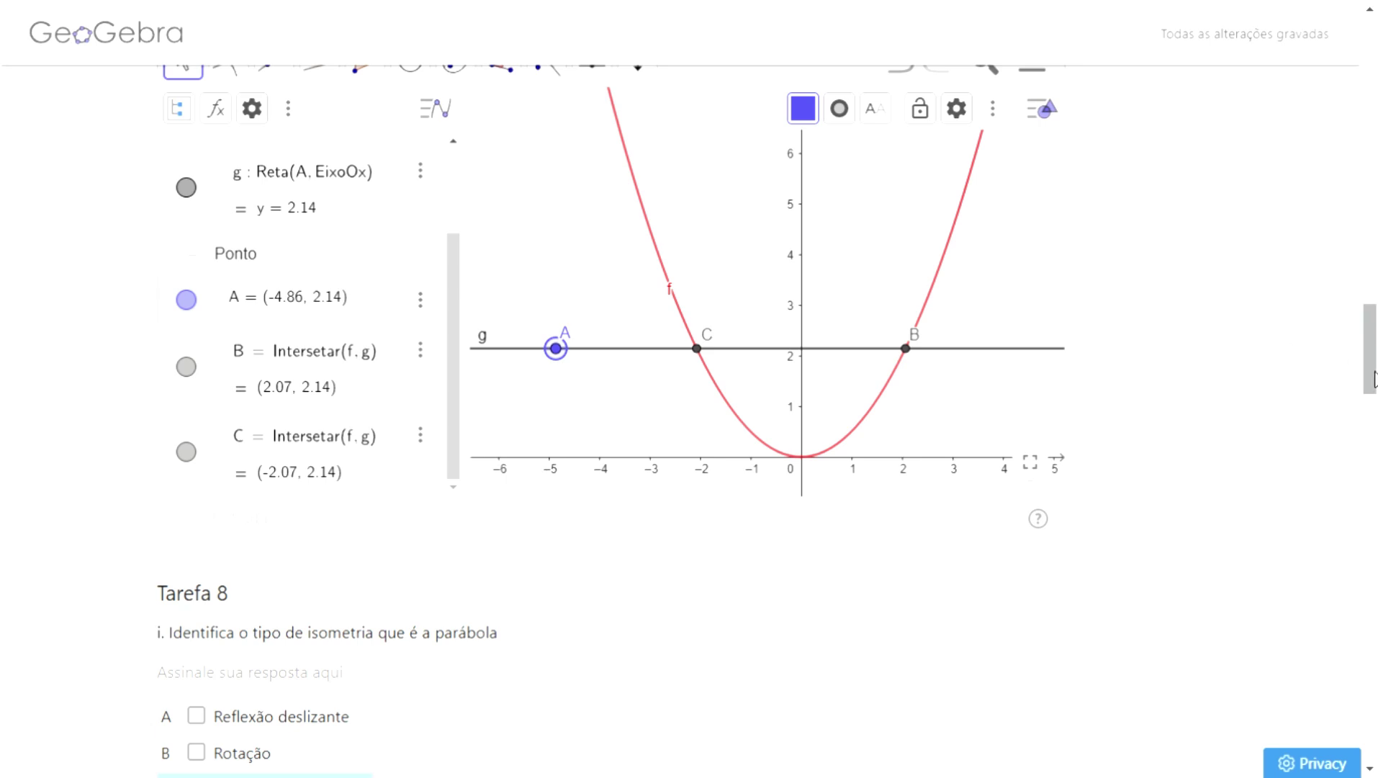
{"action": "left_click_drag", "start_coordinate": [1373, 385], "coordinate": [1366, 146]}
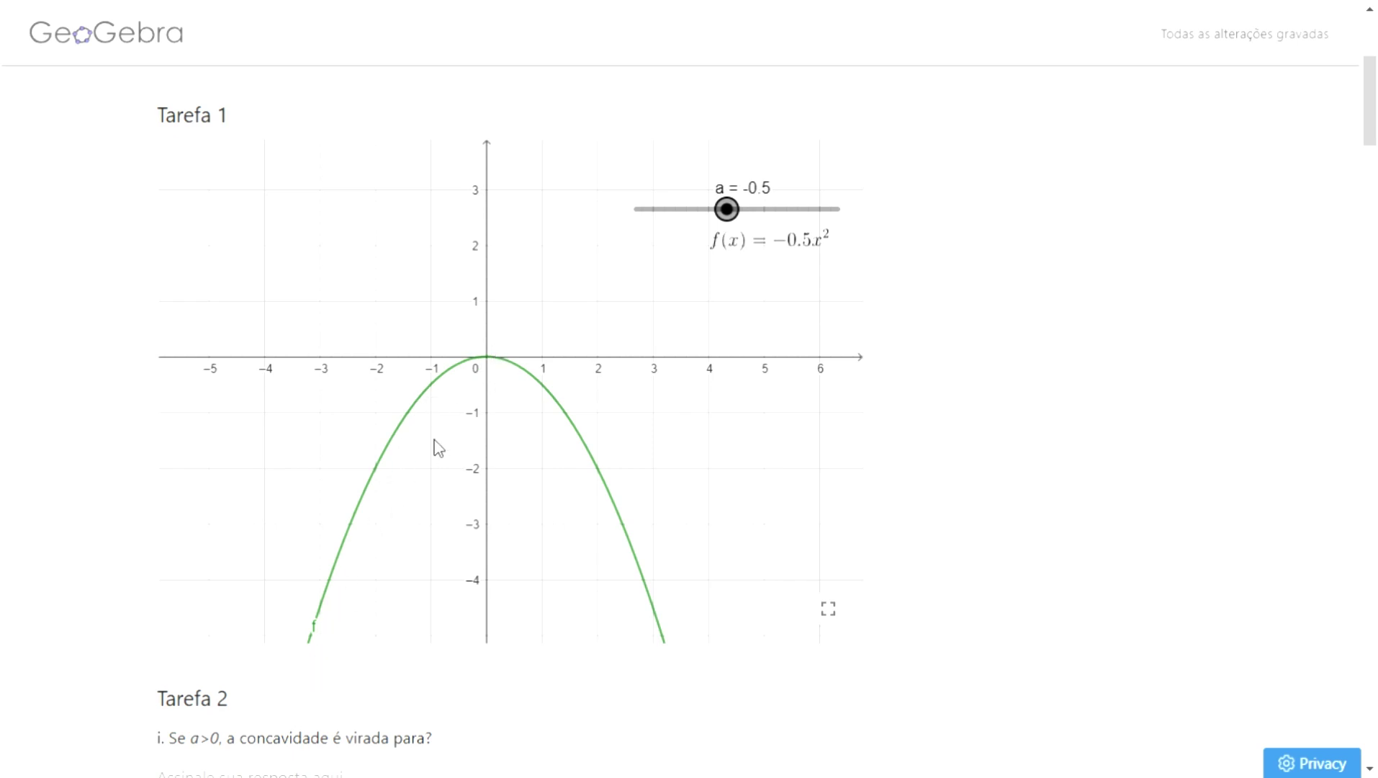
{"action": "triple_click", "coordinate": [670, 700]}
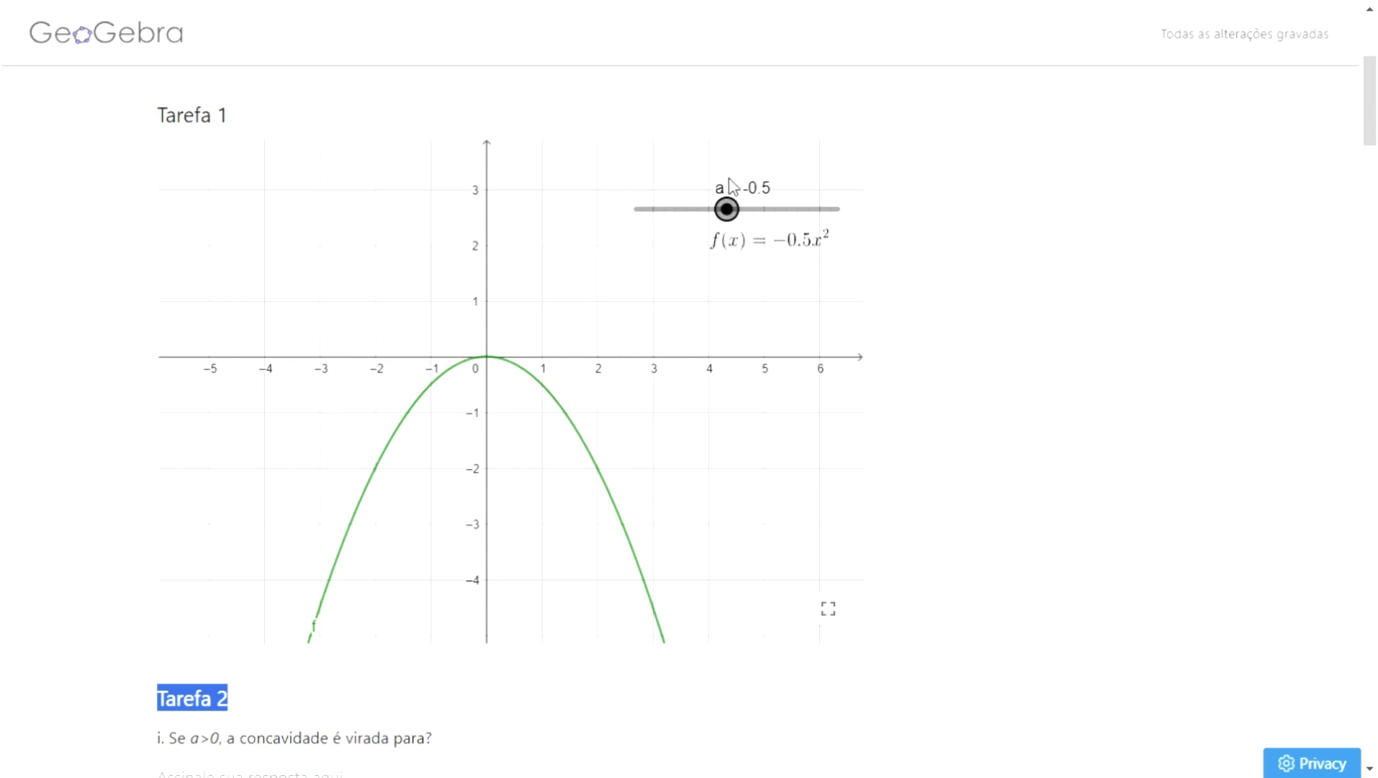
{"action": "left_click_drag", "start_coordinate": [741, 216], "coordinate": [759, 216]}
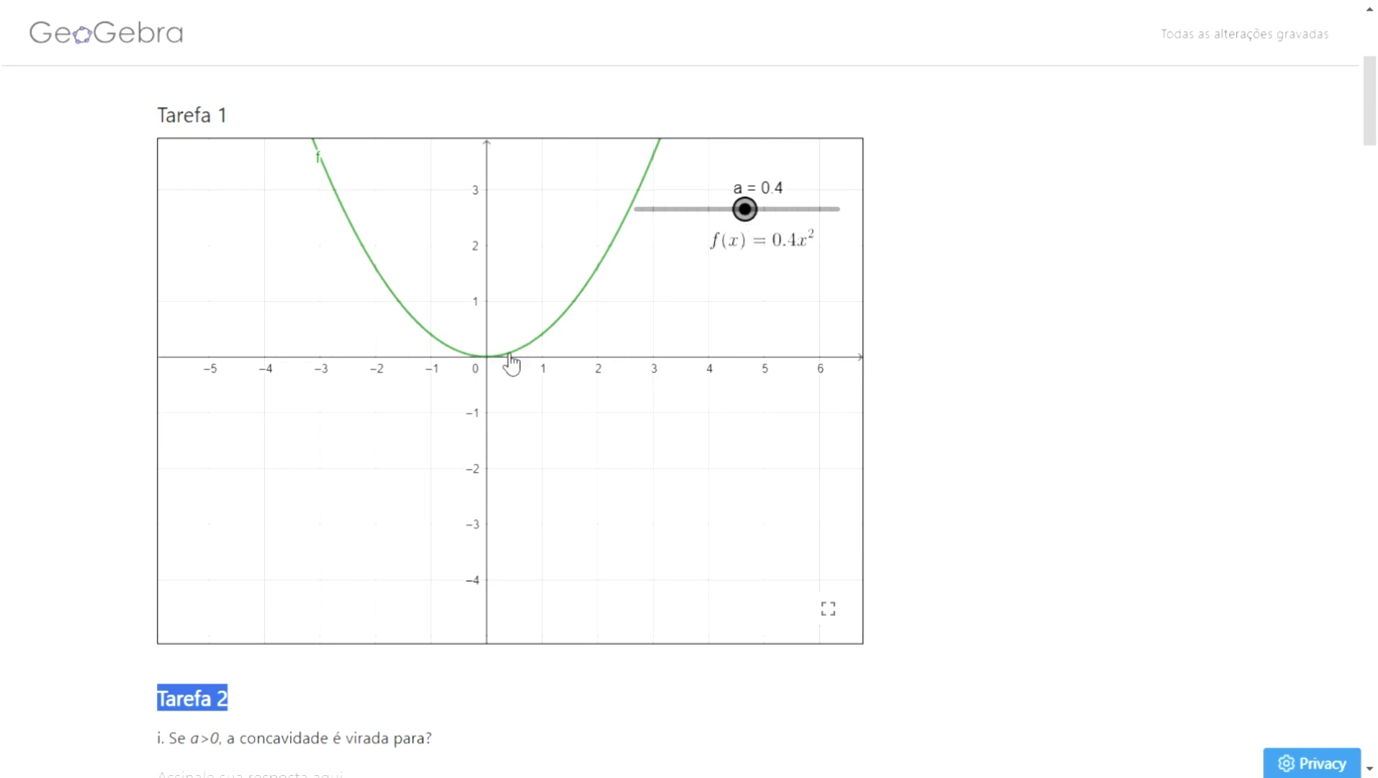
{"action": "mouse_move", "coordinate": [747, 209]}
{"action": "left_mouse_down"}
{"action": "mouse_move", "coordinate": [758, 210]}
{"action": "mouse_move", "coordinate": [739, 214]}
{"action": "left_mouse_up"}
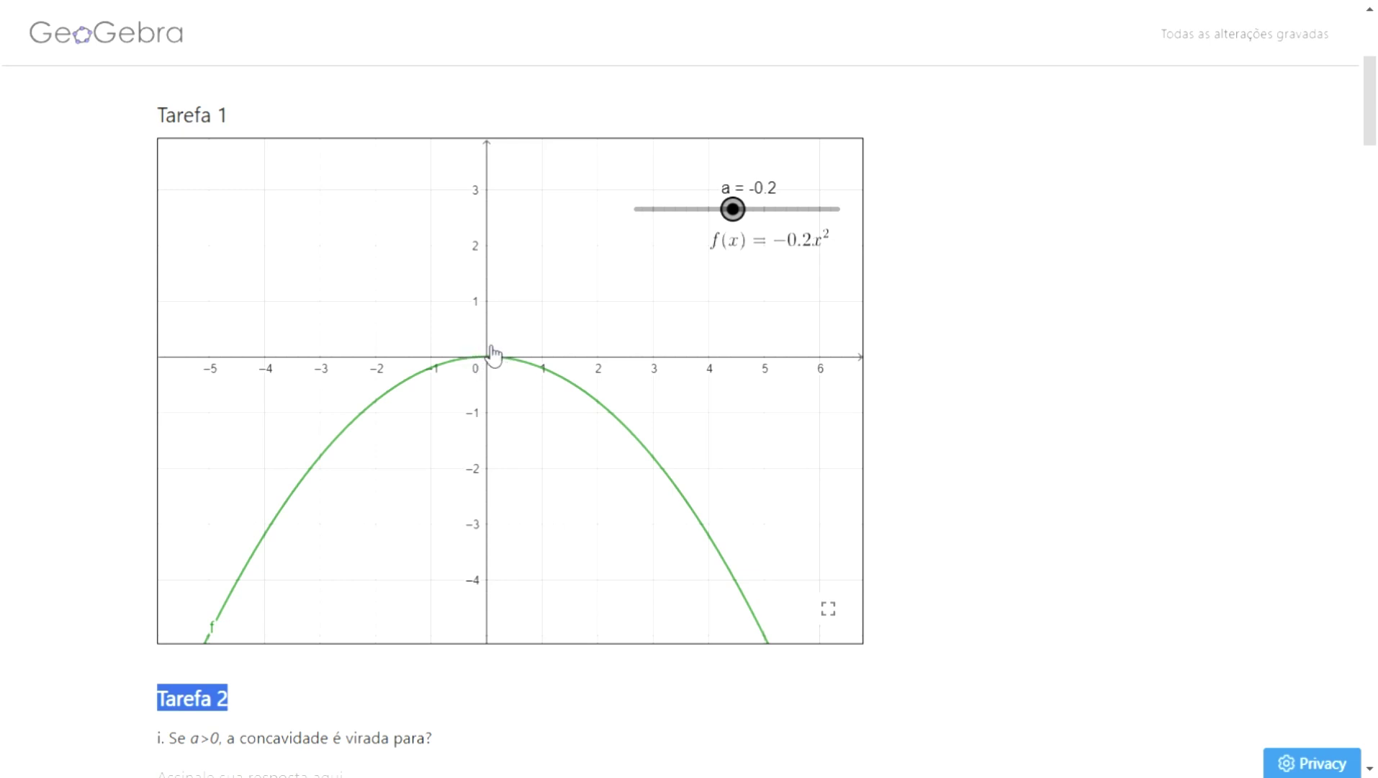
Step: Enter the vertex coordinates V(0,0) as the answer to Tarefa 11
{"action": "left_click_drag", "start_coordinate": [1373, 96], "coordinate": [1375, 464]}
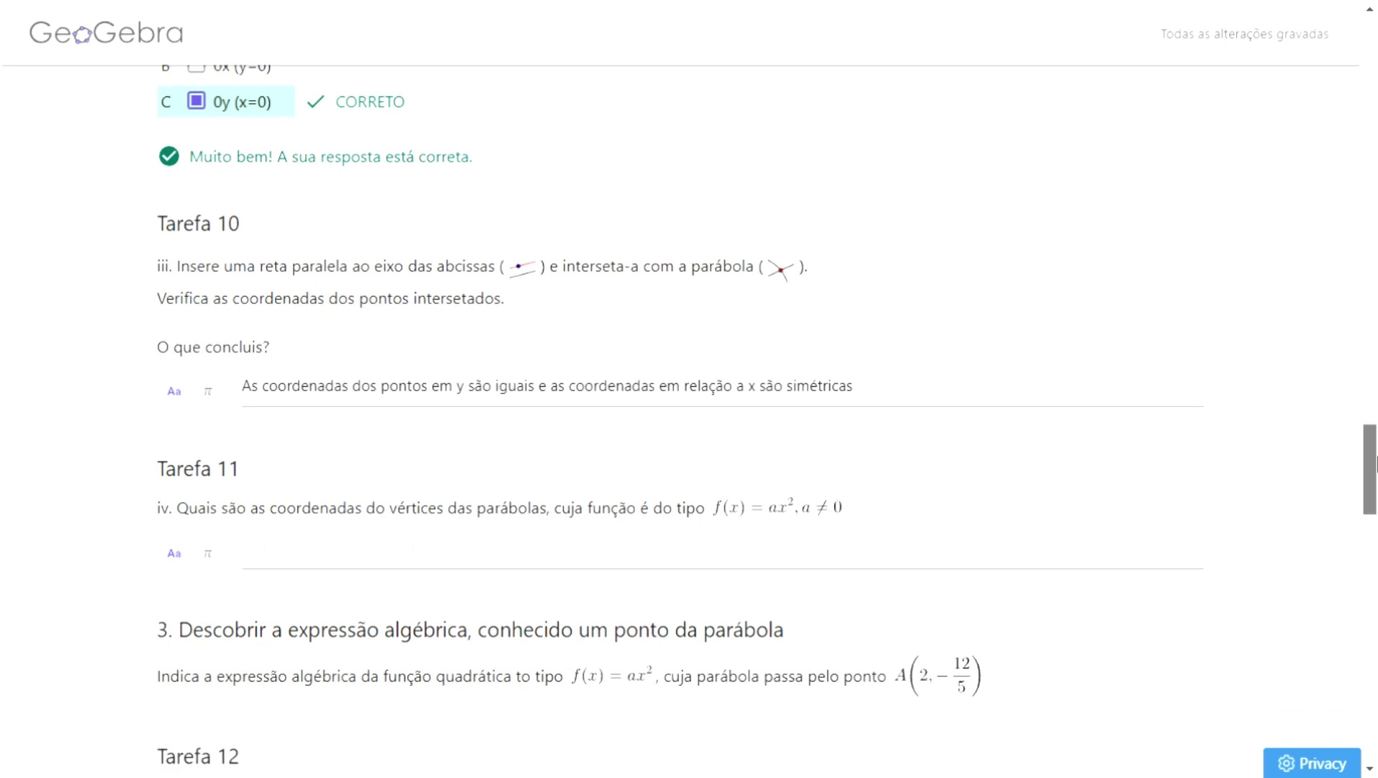
{"action": "left_click", "coordinate": [379, 572]}
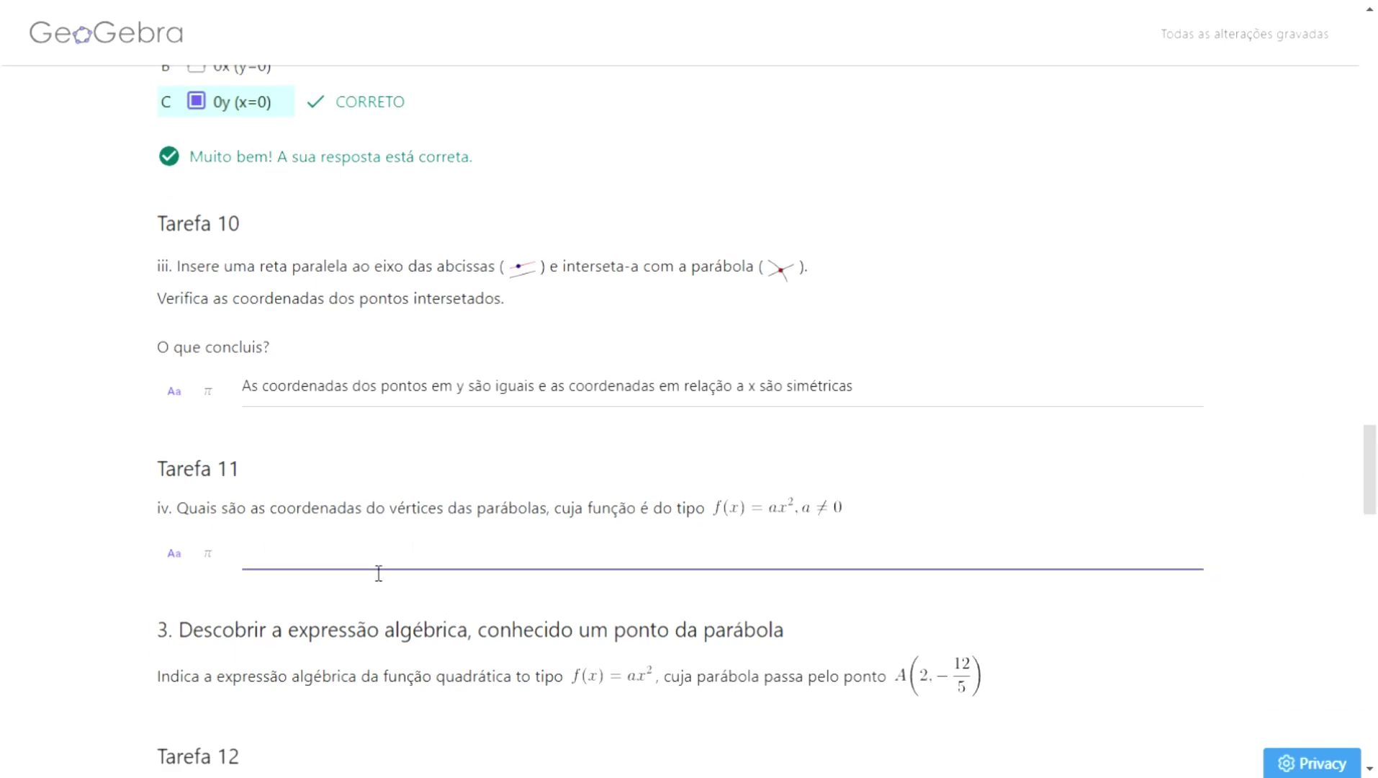
{"action": "type", "text": "V(0,0"}
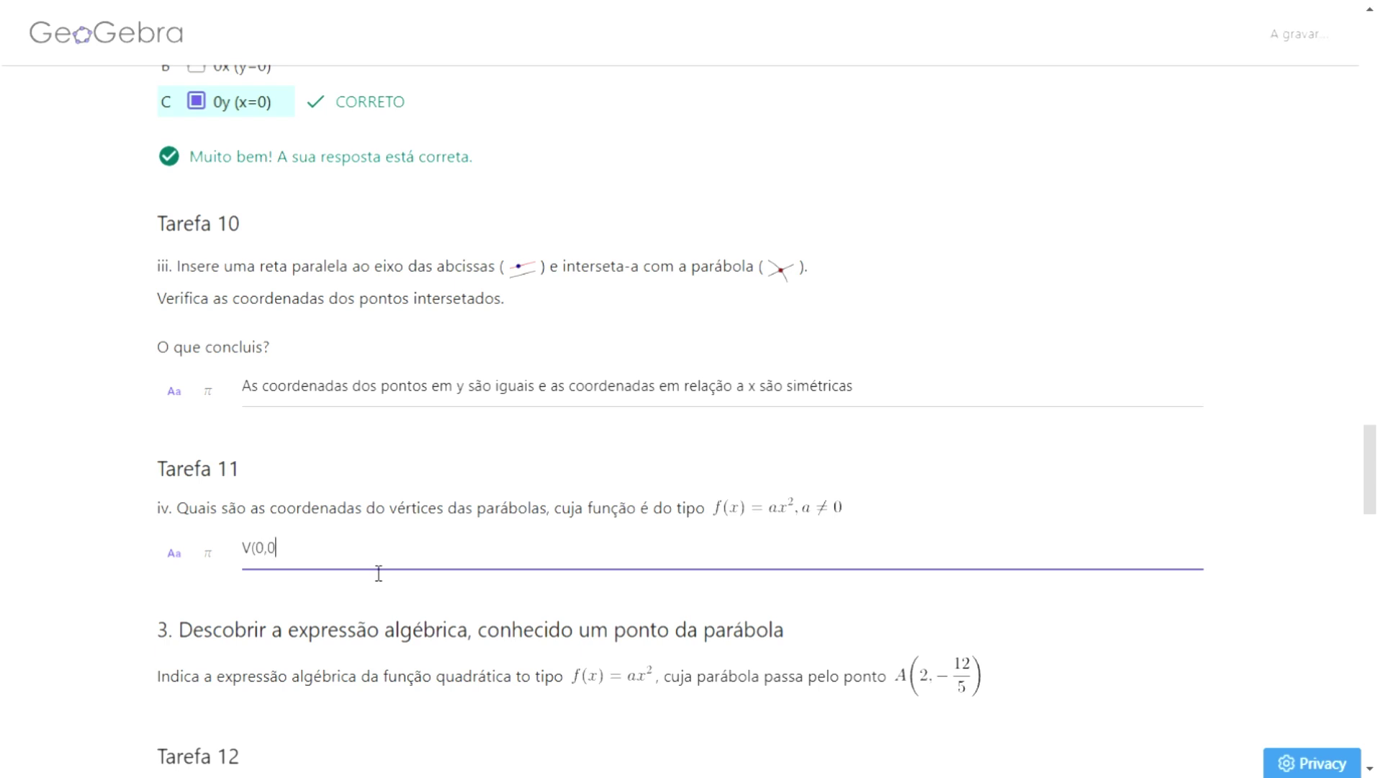
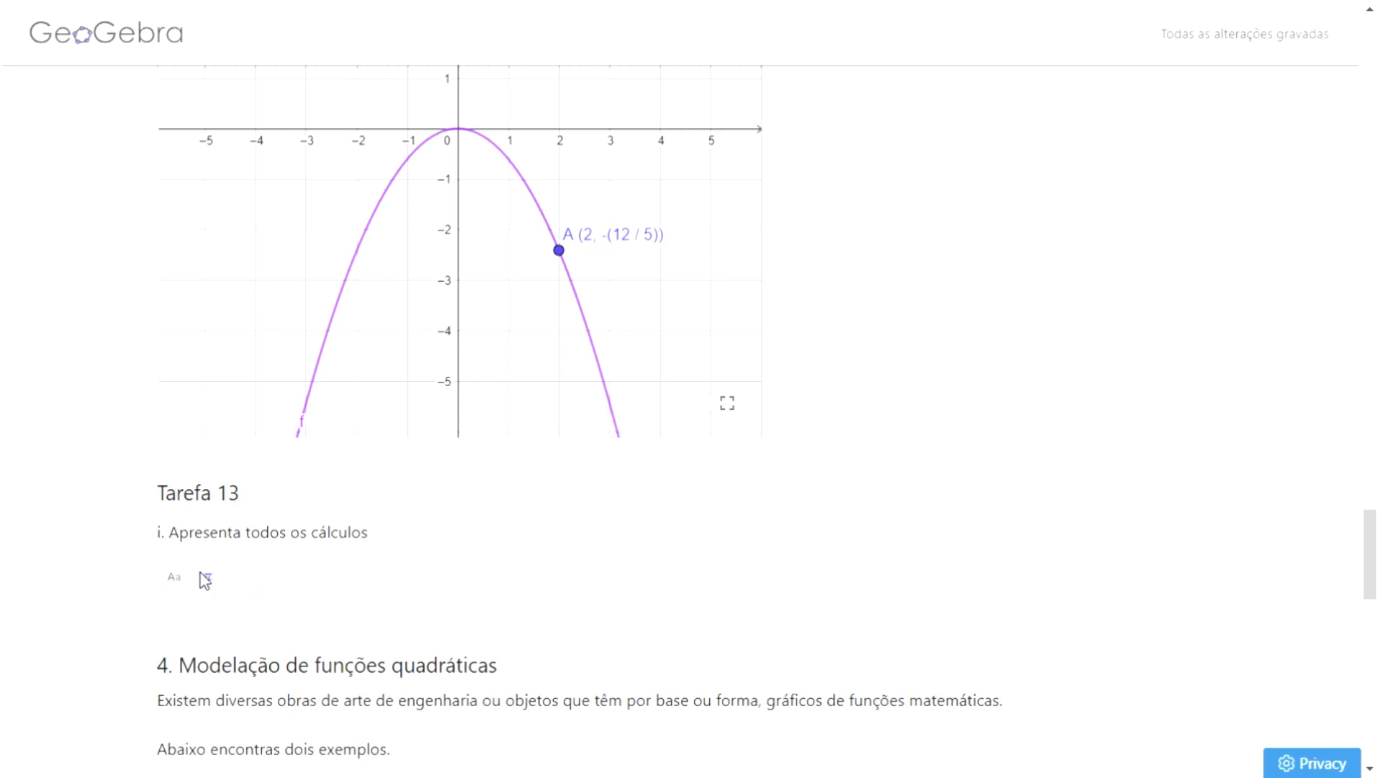
Step: In the Tarefa 13 answer, write point A(2, -12/5) followed by the general expression f(x) = ax²
{"action": "scroll", "coordinate": [1073, 516], "scroll_direction": "down", "scroll_amount": 3}
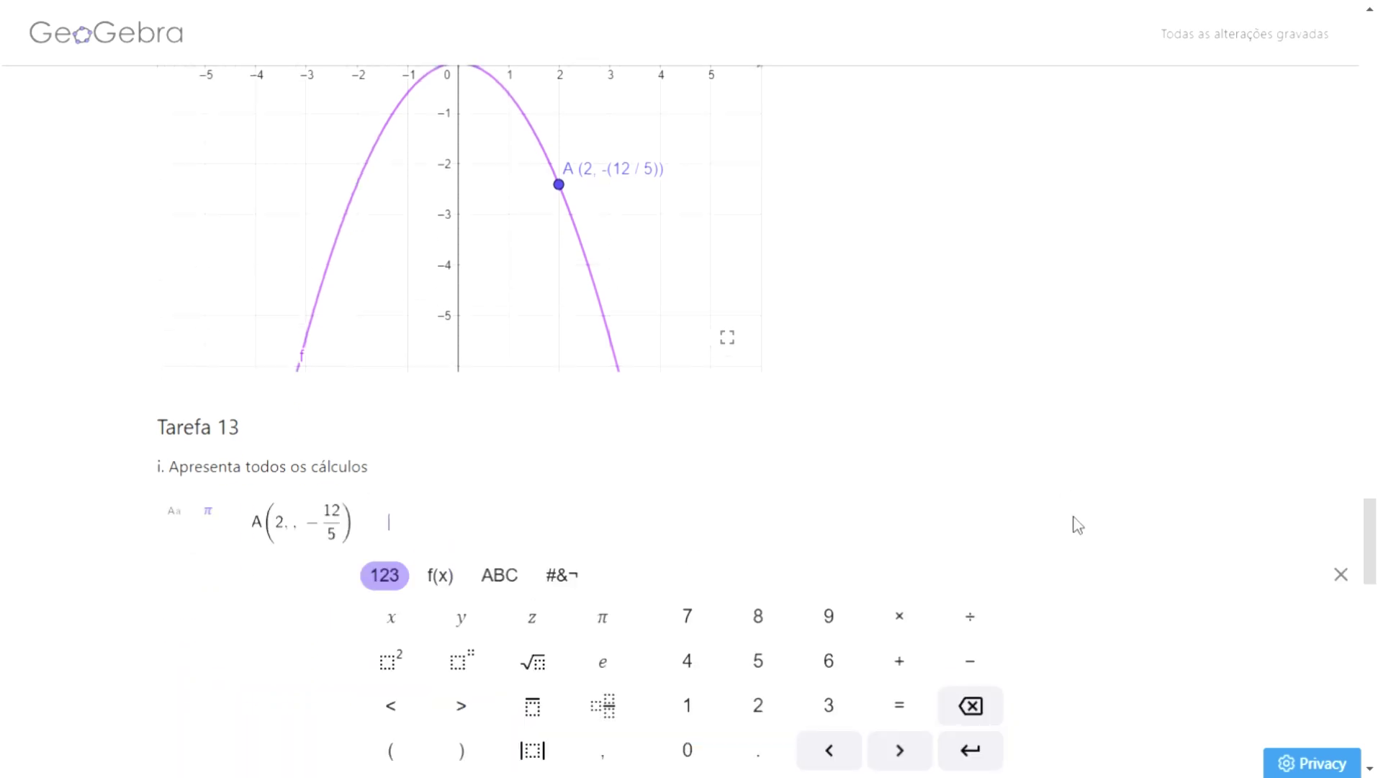
{"action": "scroll", "coordinate": [1074, 516], "scroll_direction": "up", "scroll_amount": 1}
{"action": "scroll", "coordinate": [1073, 523], "scroll_direction": "up", "scroll_amount": 1}
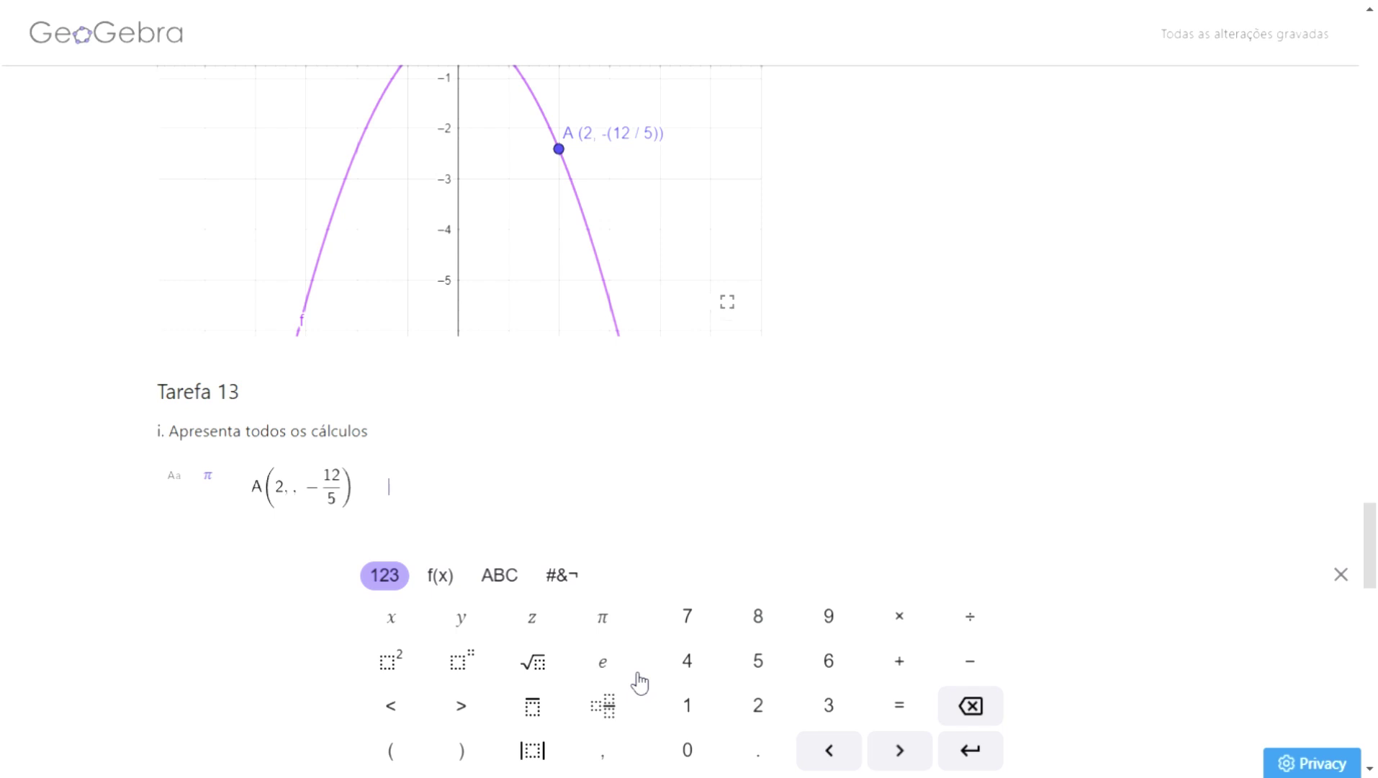
{"action": "type", "text": "f(x)"}
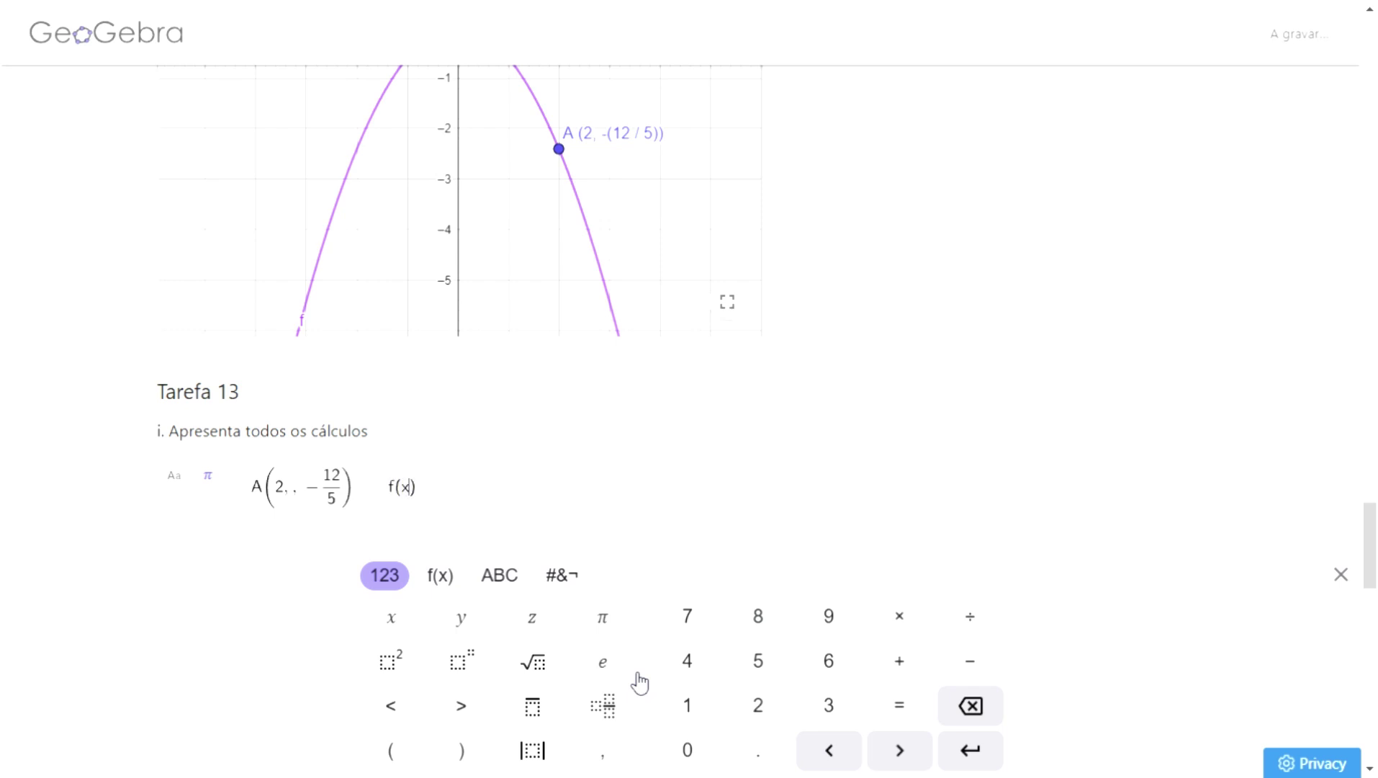
{"action": "type", "text": "a"}
{"action": "key", "text": "BackSpace"}
{"action": "type", "text": "= ax"}
{"action": "left_click", "coordinate": [390, 663]}
Step: Add the equivalence sign ≤=> after f(x) = ax² in the Tarefa 13 answer
{"action": "left_click", "coordinate": [403, 709]}
{"action": "left_click", "coordinate": [903, 708]}
{"action": "left_click", "coordinate": [462, 708]}
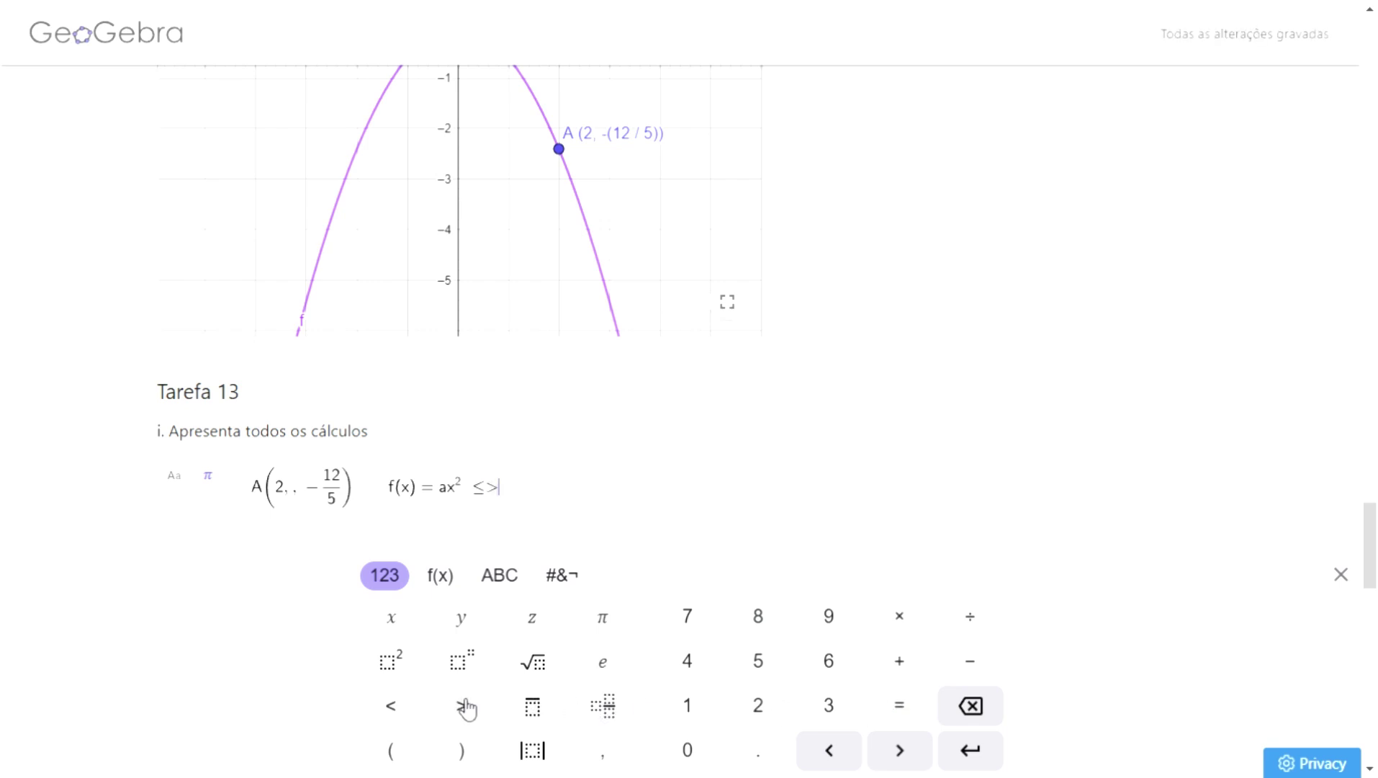
{"action": "key", "text": "BackSpace"}
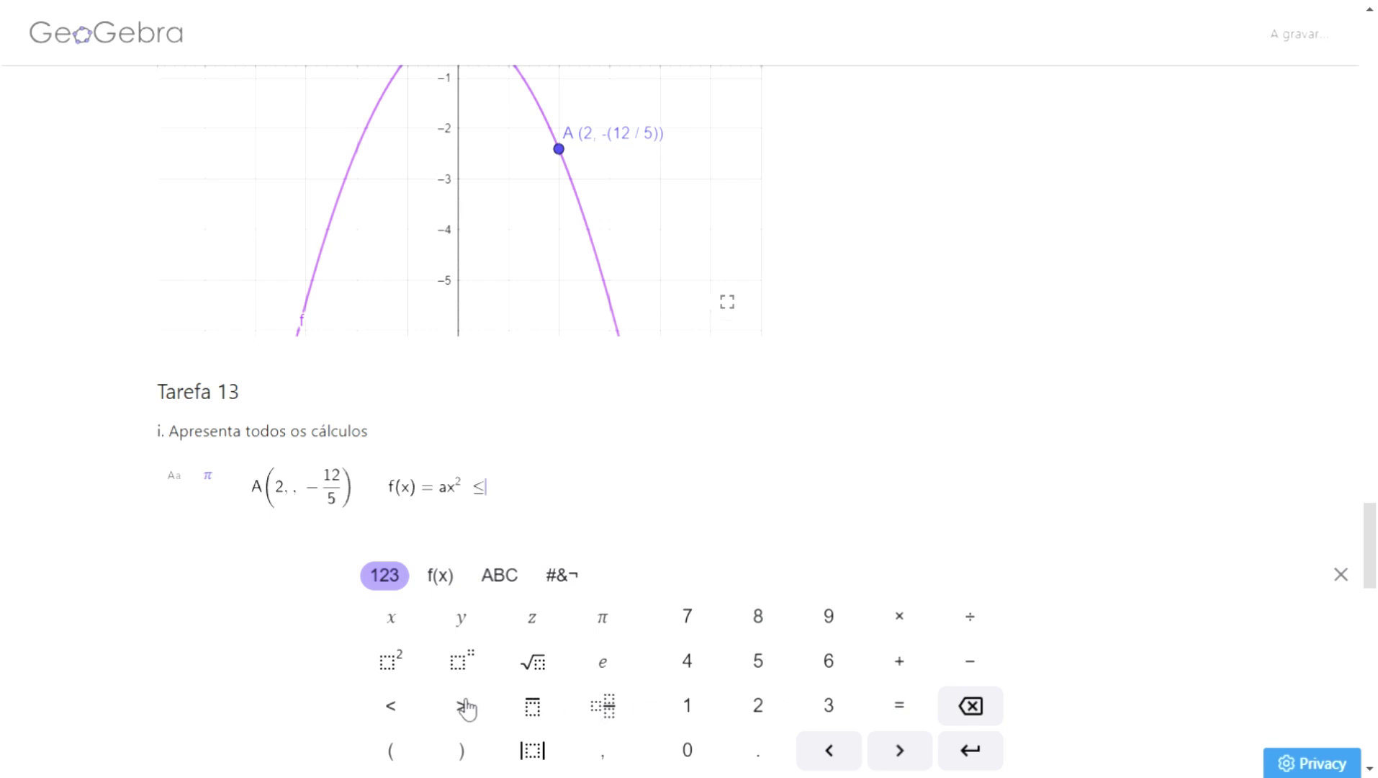
{"action": "type", "text": "="}
{"action": "left_click", "coordinate": [464, 708]}
{"action": "left_click", "coordinate": [509, 493]}
Step: Enter -12/5 after the equivalence sign, clearing the misplaced minus signs around the fraction
{"action": "type", "text": "-"}
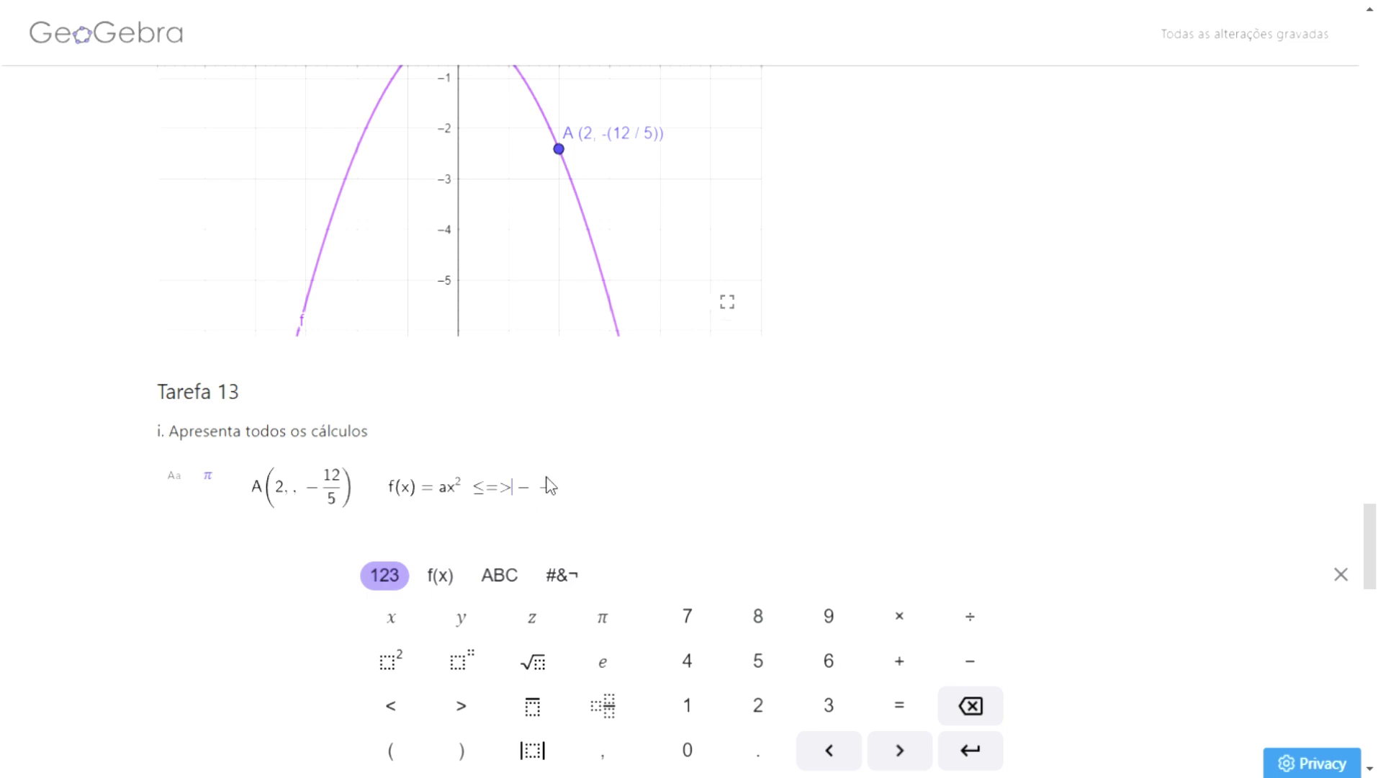
{"action": "type", "text": "12"}
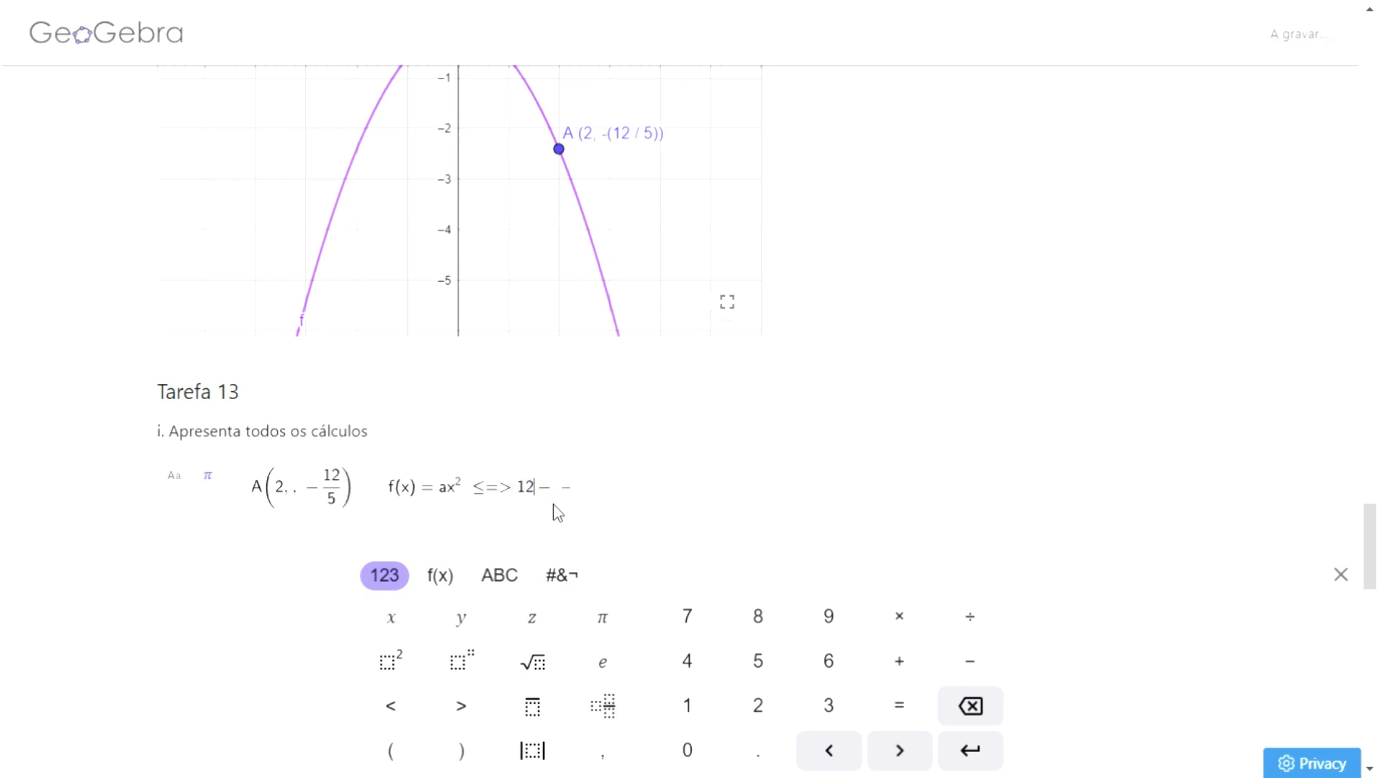
{"action": "type", "text": "/5"}
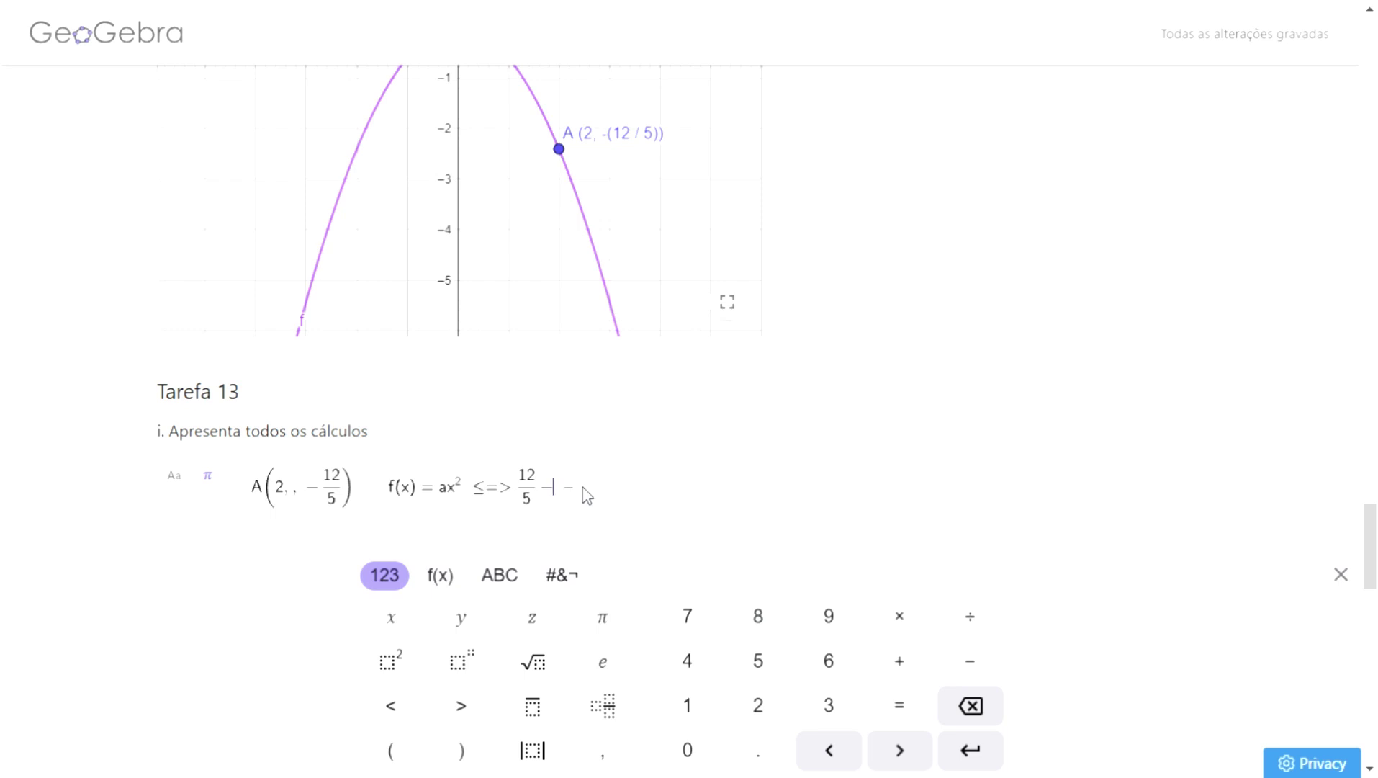
{"action": "key", "text": "BackSpace"}
{"action": "key", "text": "BackSpace"}
{"action": "key", "text": "BackSpace"}
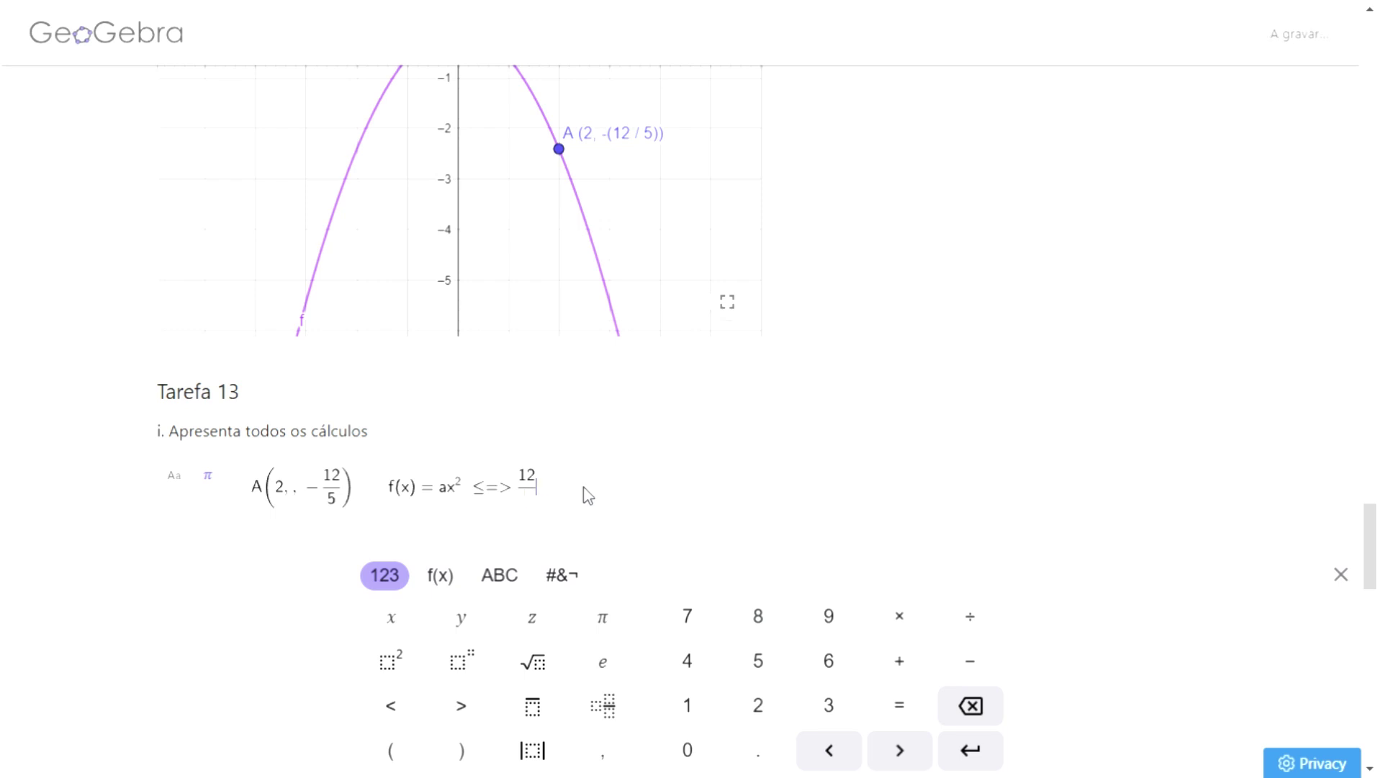
{"action": "key", "text": "BackSpace"}
{"action": "key", "text": "BackSpace"}
{"action": "key", "text": "BackSpace"}
{"action": "type", "text": "12/5 "}
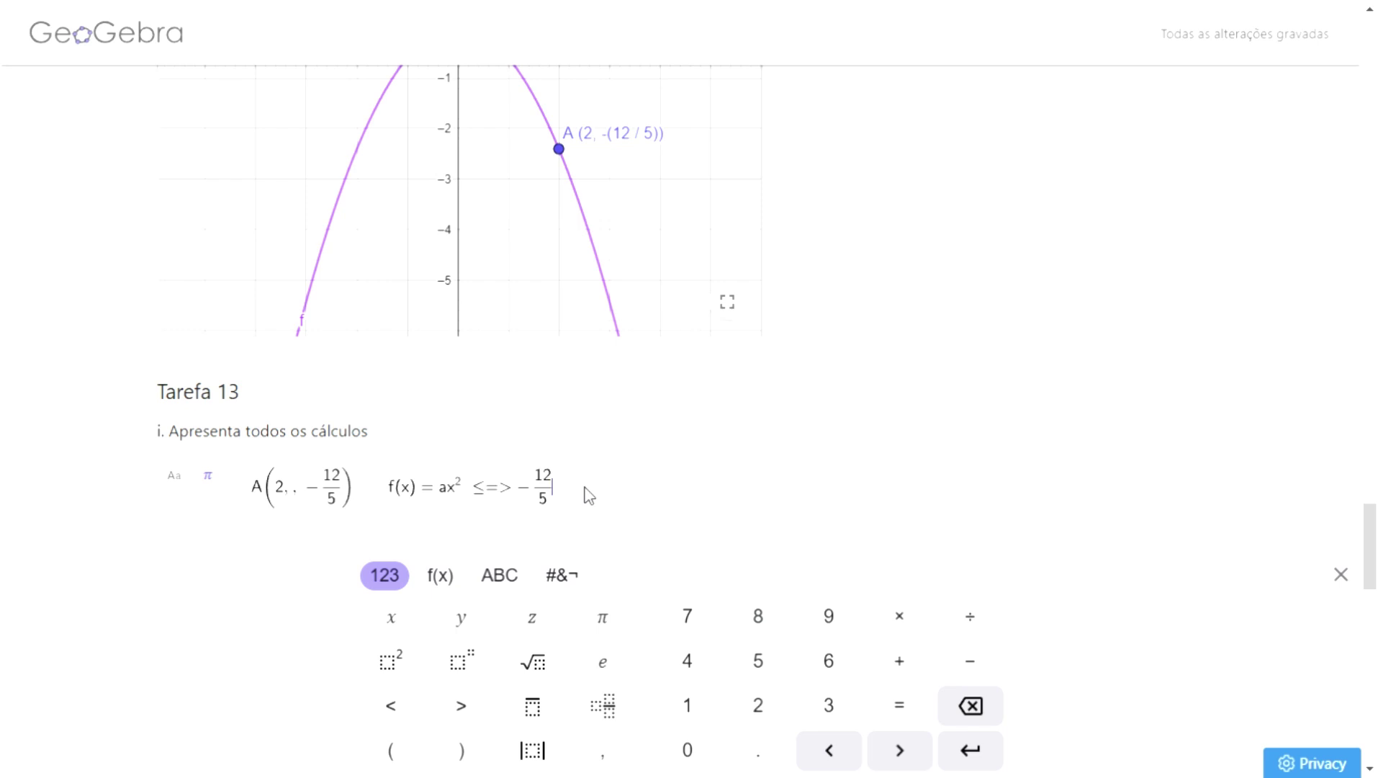
Step: Complete the substituted equation by adding = a · 2² after -12/5
{"action": "type", "text": "= a"}
{"action": "left_click", "coordinate": [920, 631]}
{"action": "type", "text": "2^2"}
{"action": "key", "text": "Right"}
Step: Add a second equivalence sign ≤=> after a · 2² in the Tarefa 13 calculation
{"action": "left_click", "coordinate": [393, 706]}
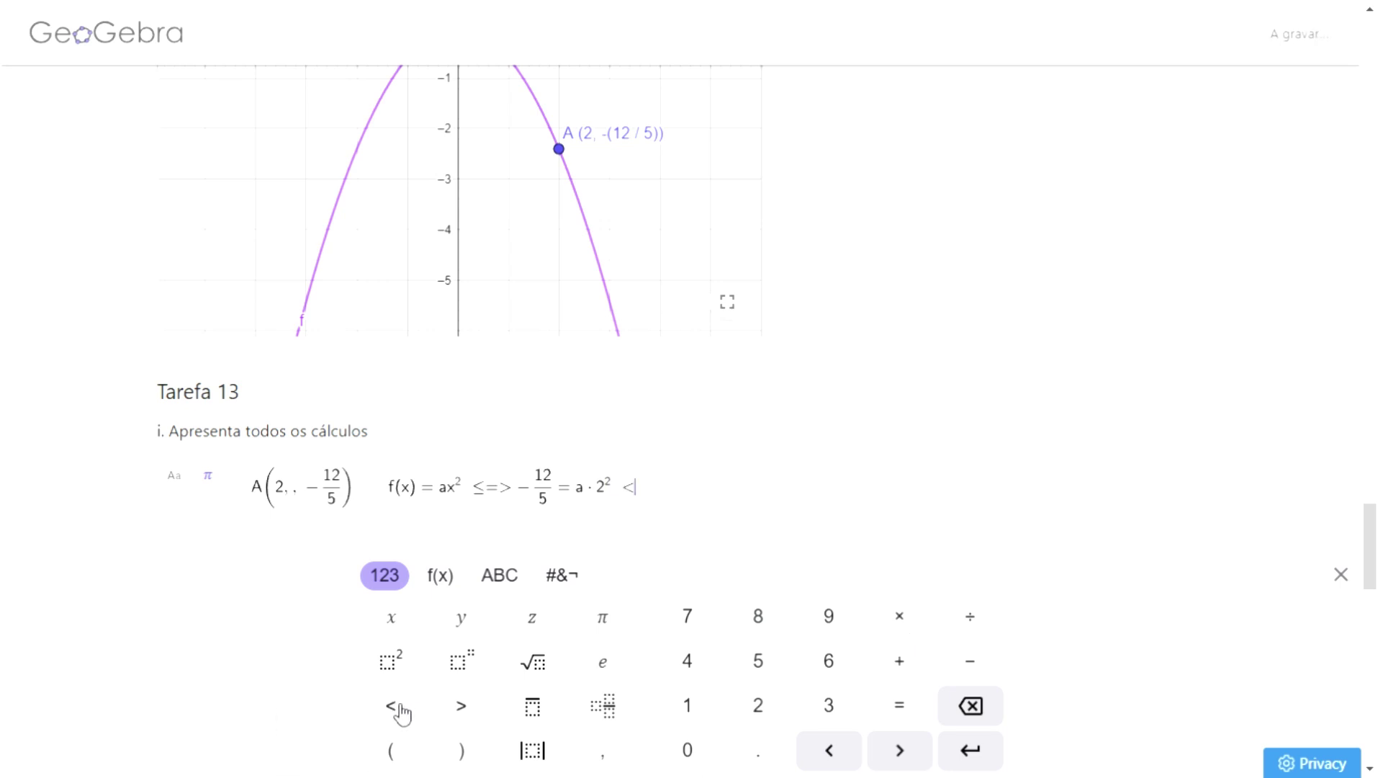
{"action": "type", "text": "="}
{"action": "left_click", "coordinate": [462, 706]}
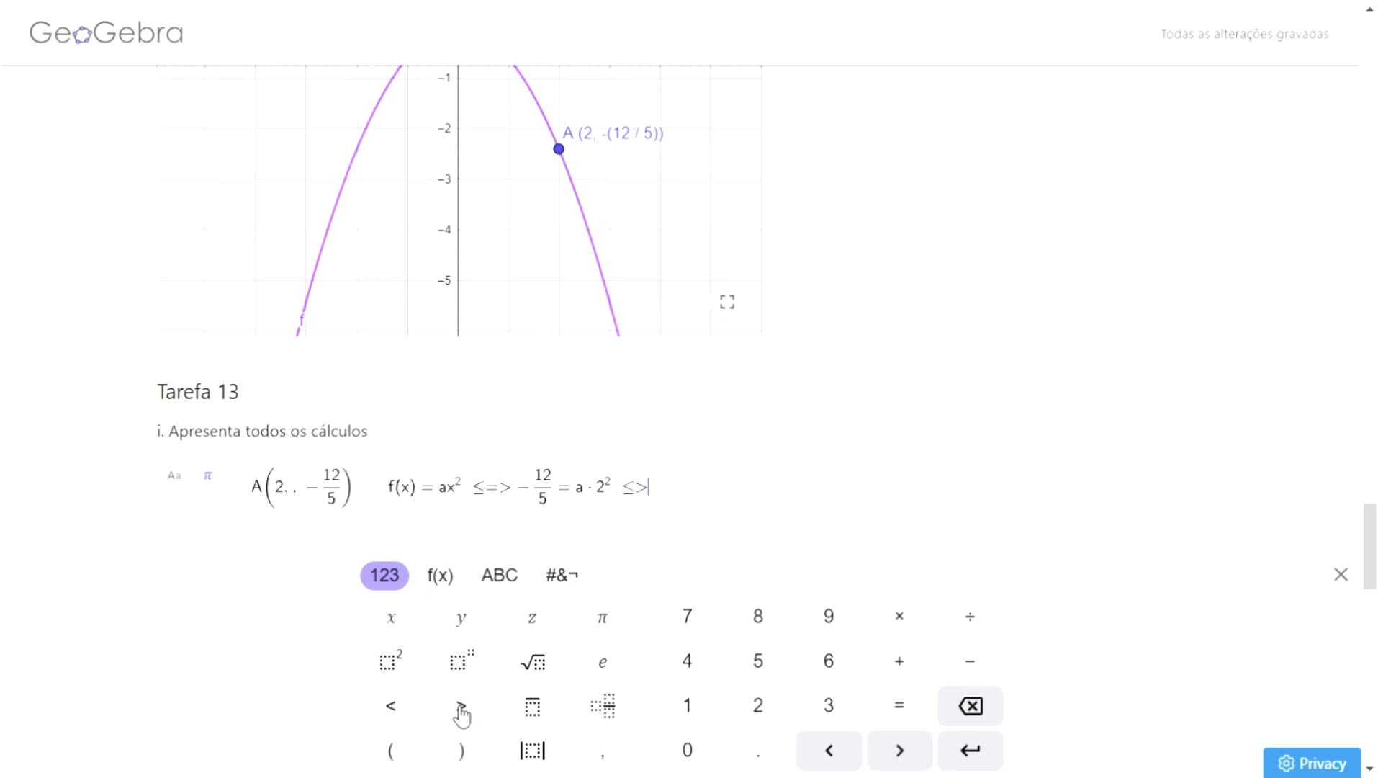
{"action": "key", "text": "BackSpace"}
{"action": "type", "text": "="}
{"action": "left_click", "coordinate": [461, 709]}
{"action": "left_click", "coordinate": [632, 483]}
Step: Isolate the coefficient by entering -12/(5 · 4) = a after the second equivalence sign
{"action": "type", "text": "-"}
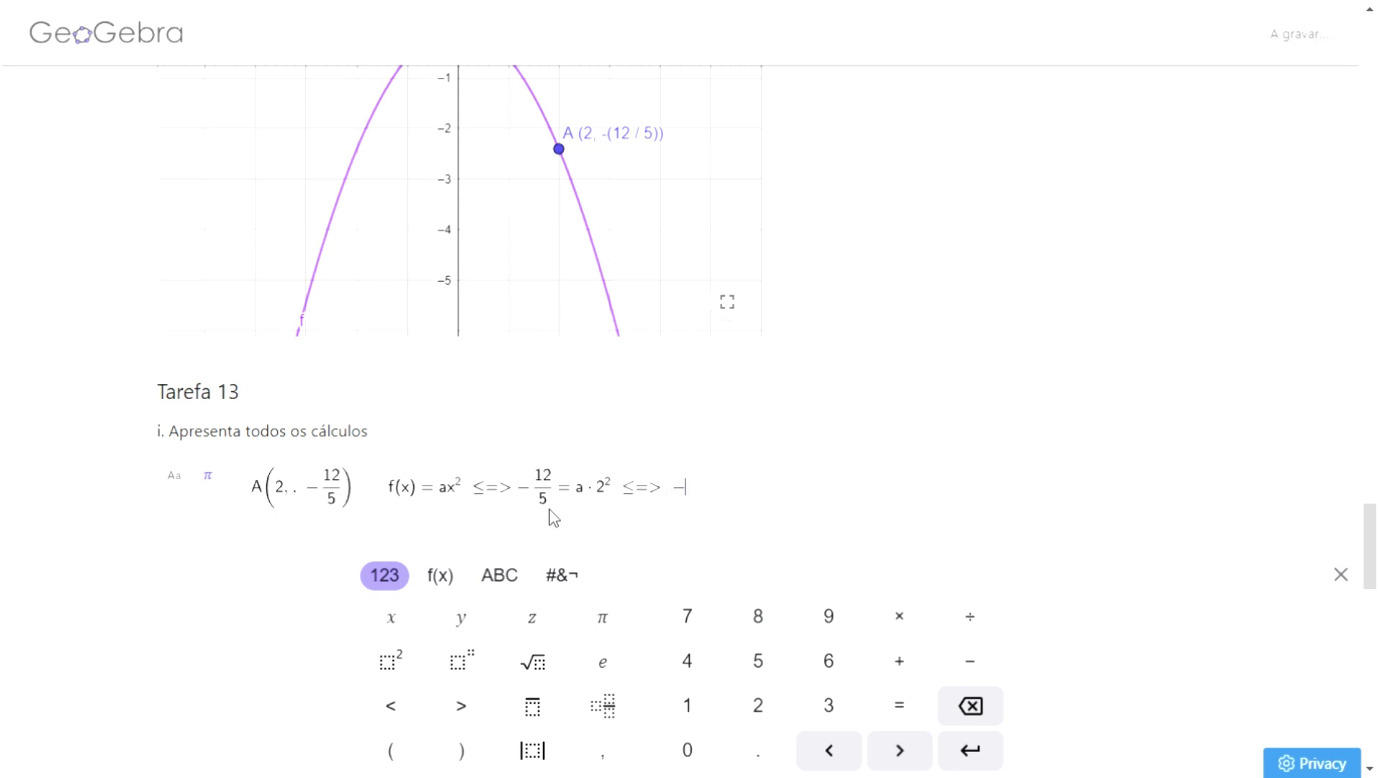
{"action": "type", "text": "12"}
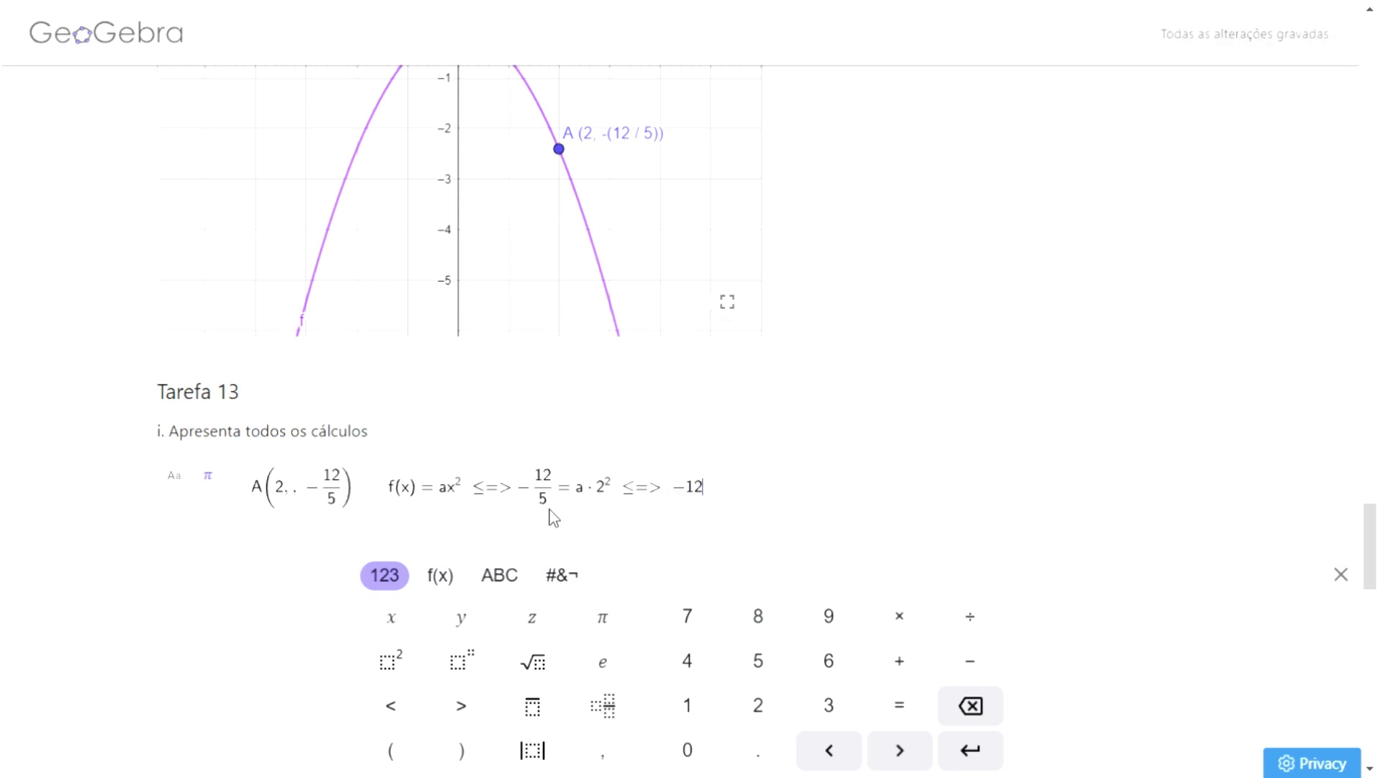
{"action": "type", "text": "/5"}
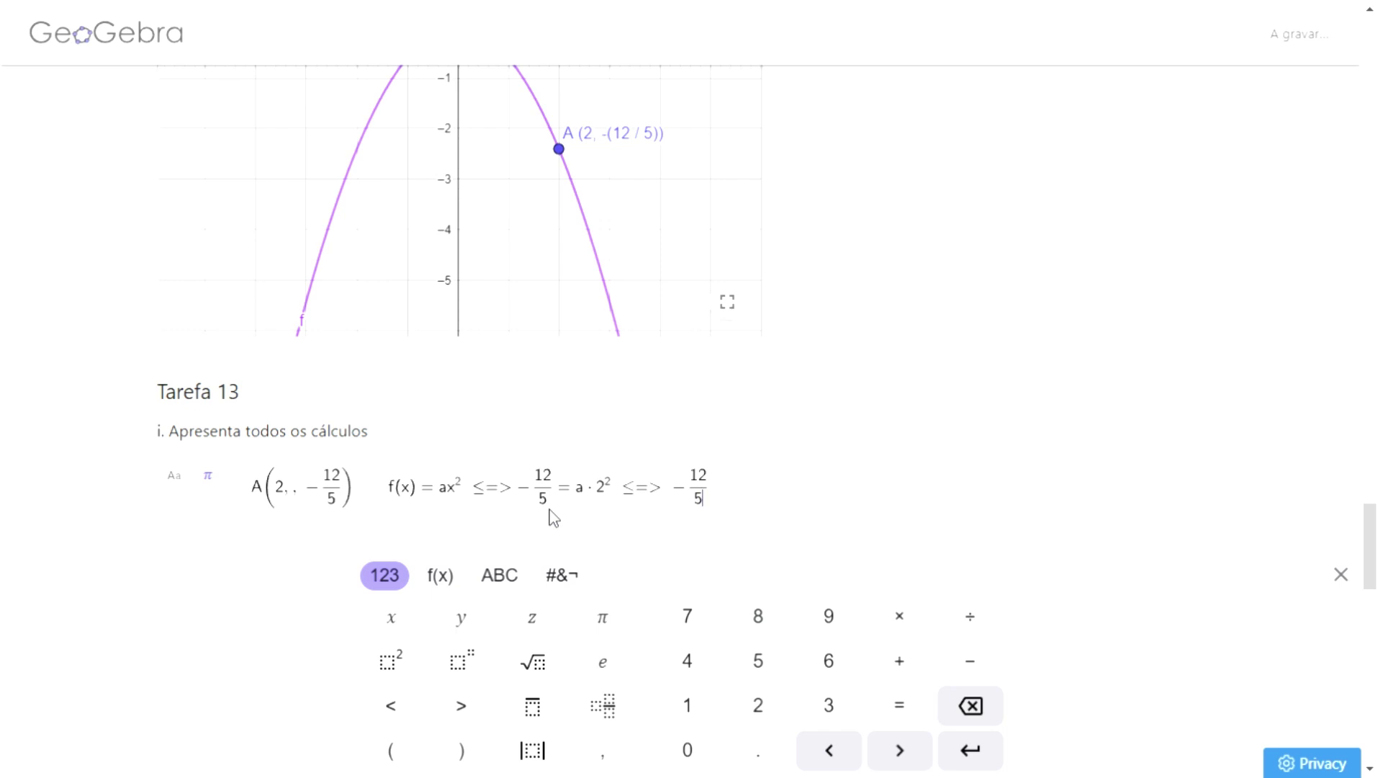
{"action": "left_click", "coordinate": [907, 620]}
{"action": "type", "text": "4) = a"}
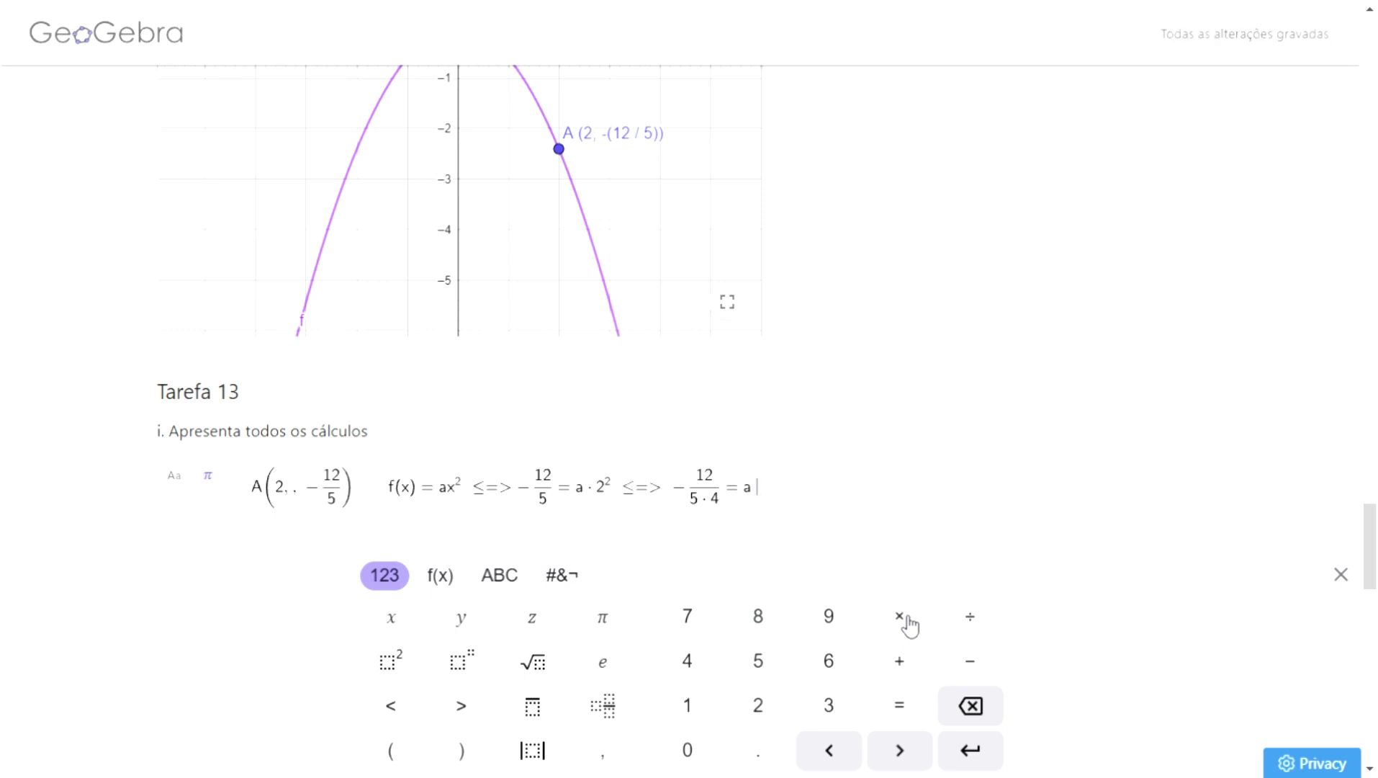
Step: Add a third equivalence sign ≤=> followed by a = -12/20 and an equals sign
{"action": "type", "text": "<"}
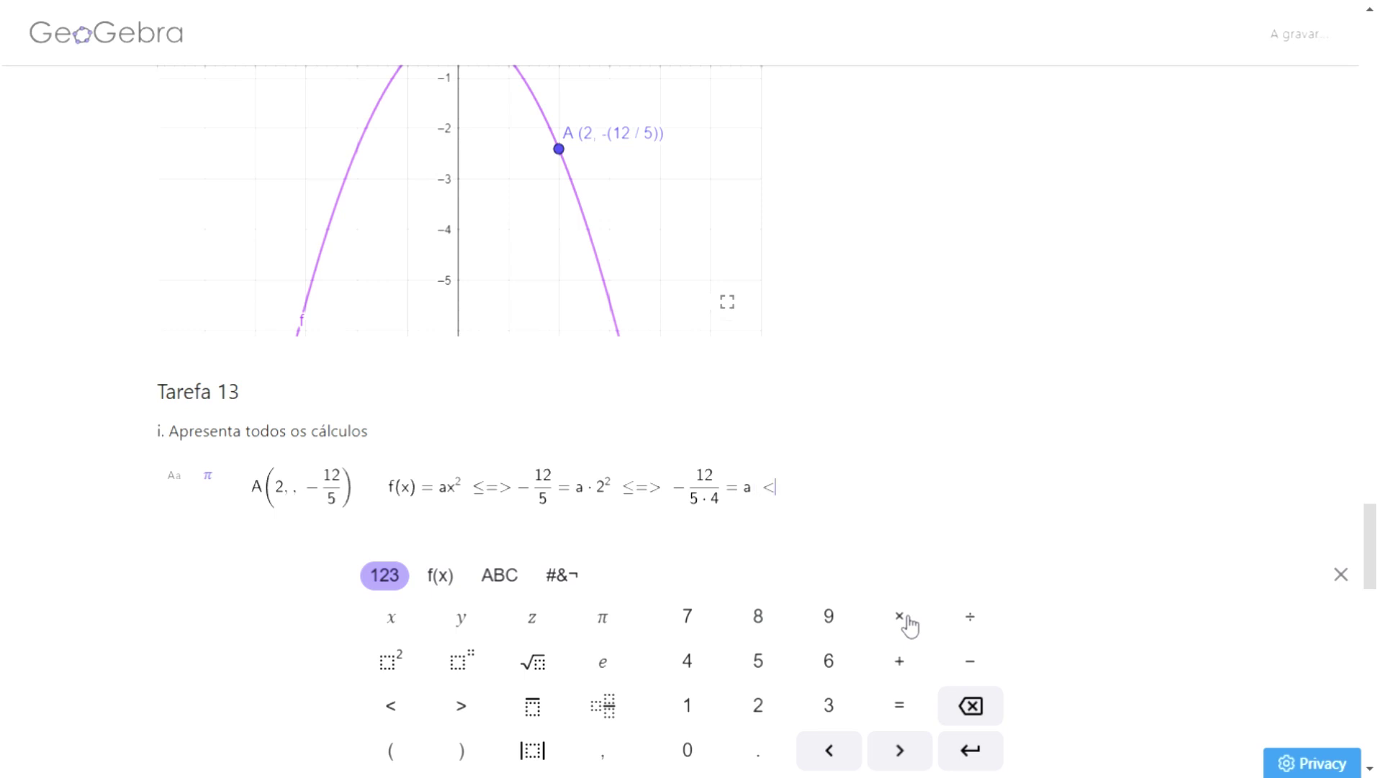
{"action": "type", "text": "="}
{"action": "type", "text": "<"}
{"action": "type", "text": "="}
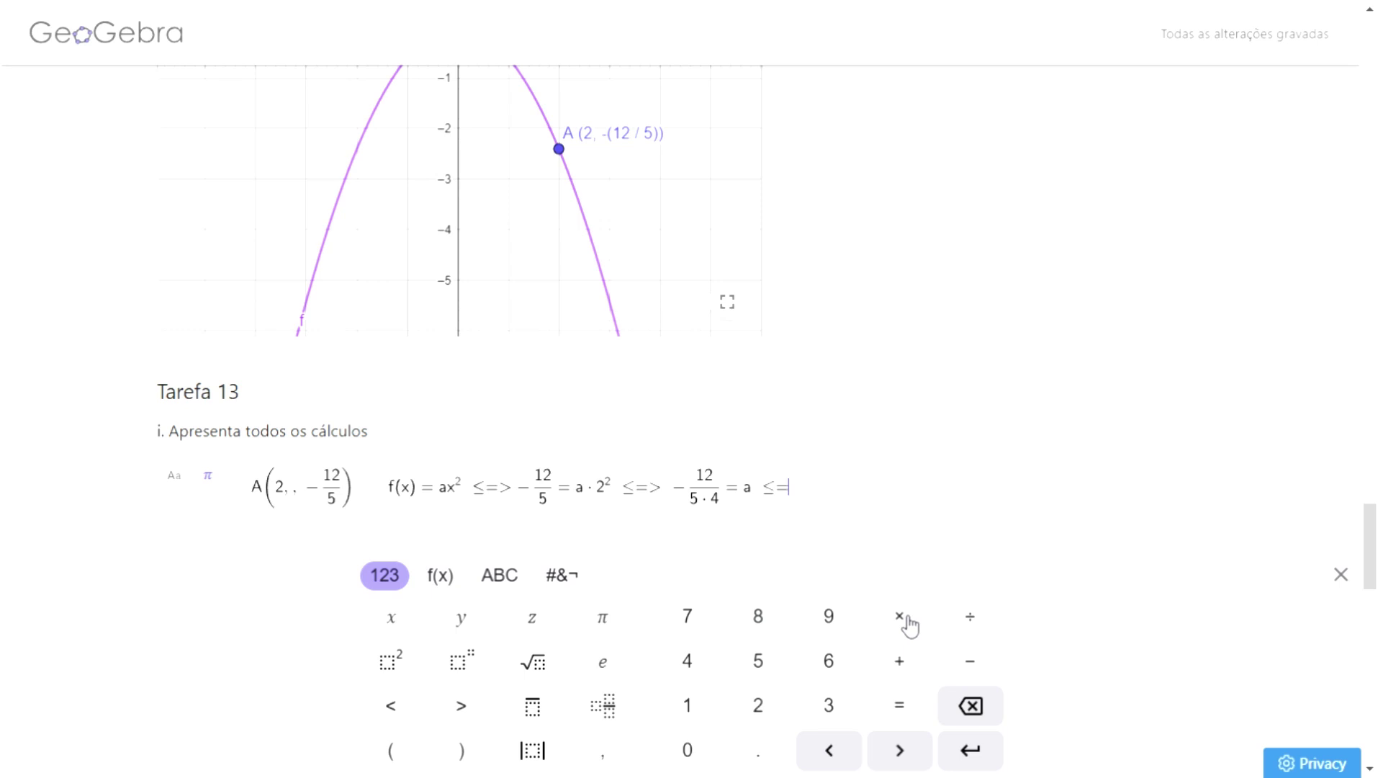
{"action": "type", "text": ">"}
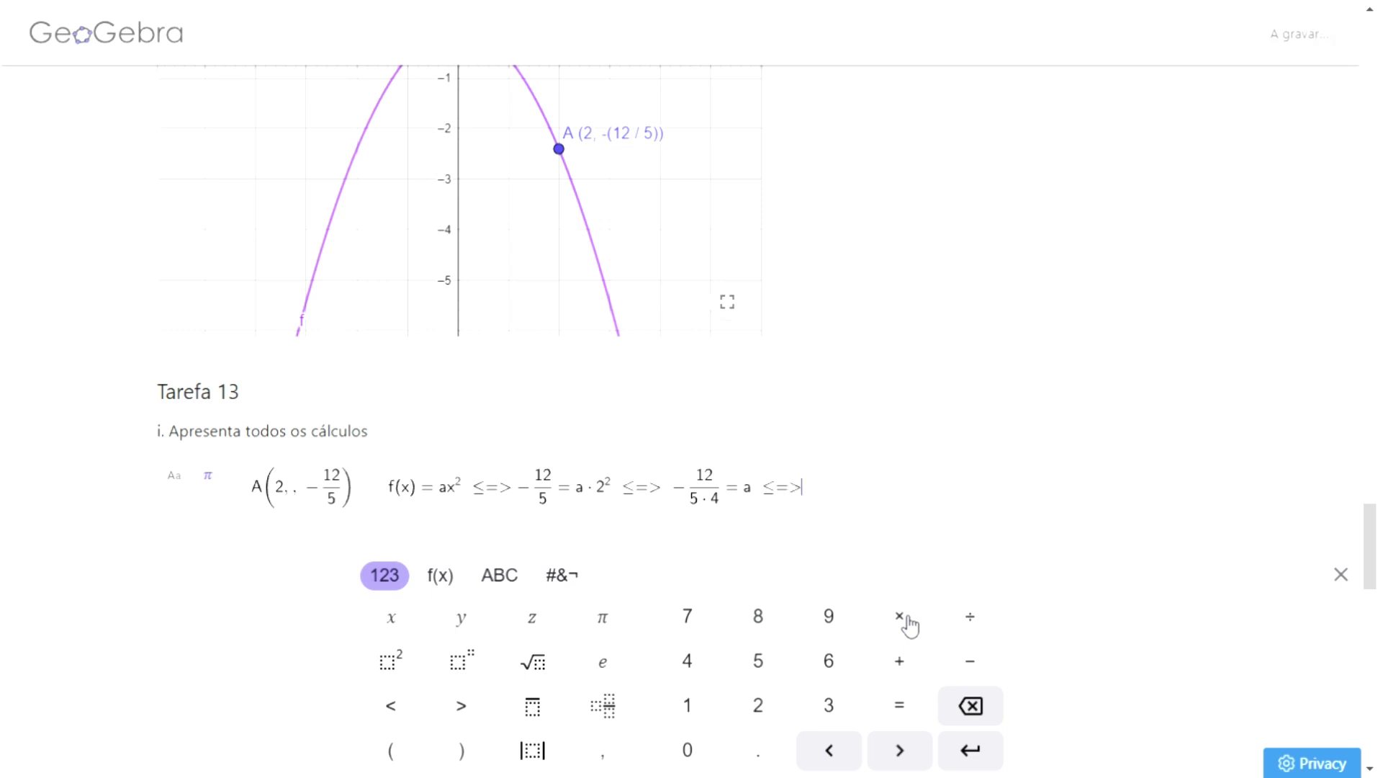
{"action": "type", "text": "a="}
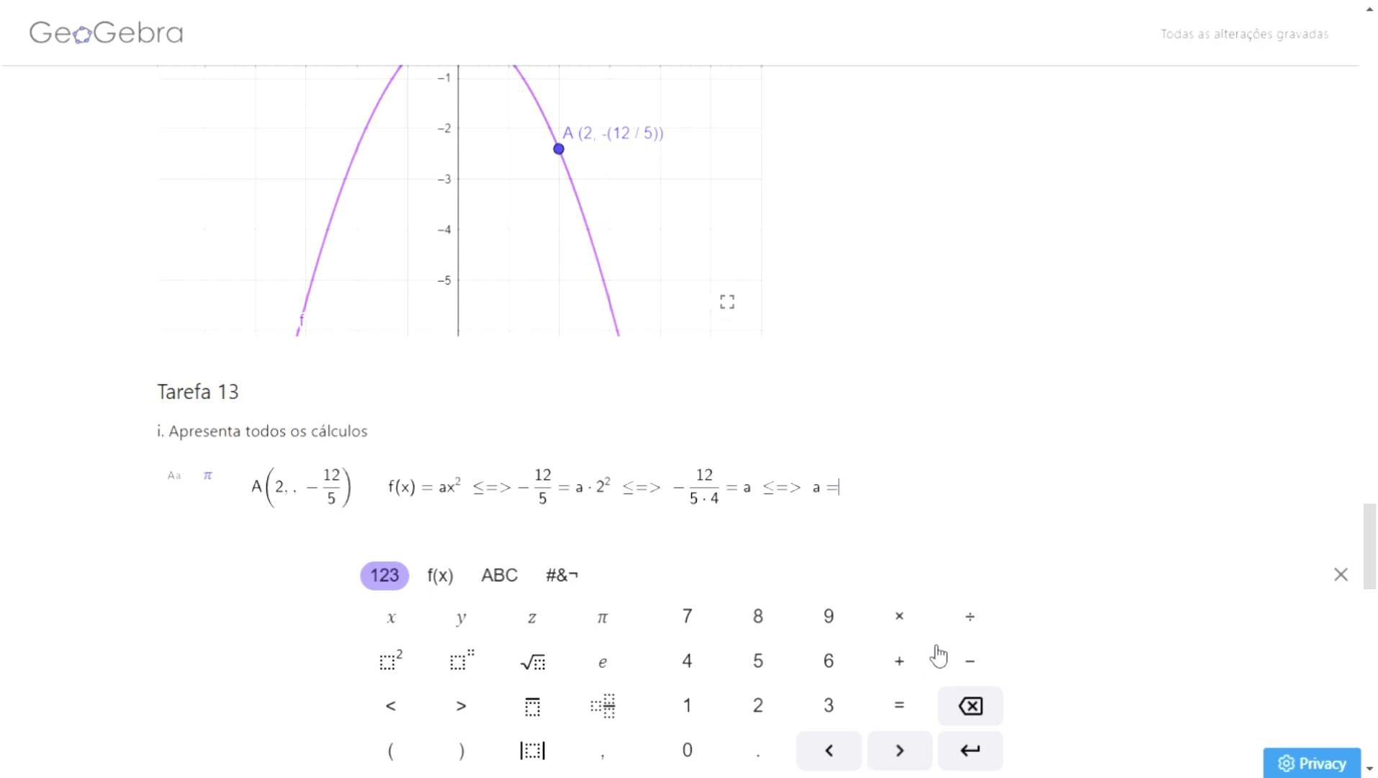
{"action": "type", "text": "-12"}
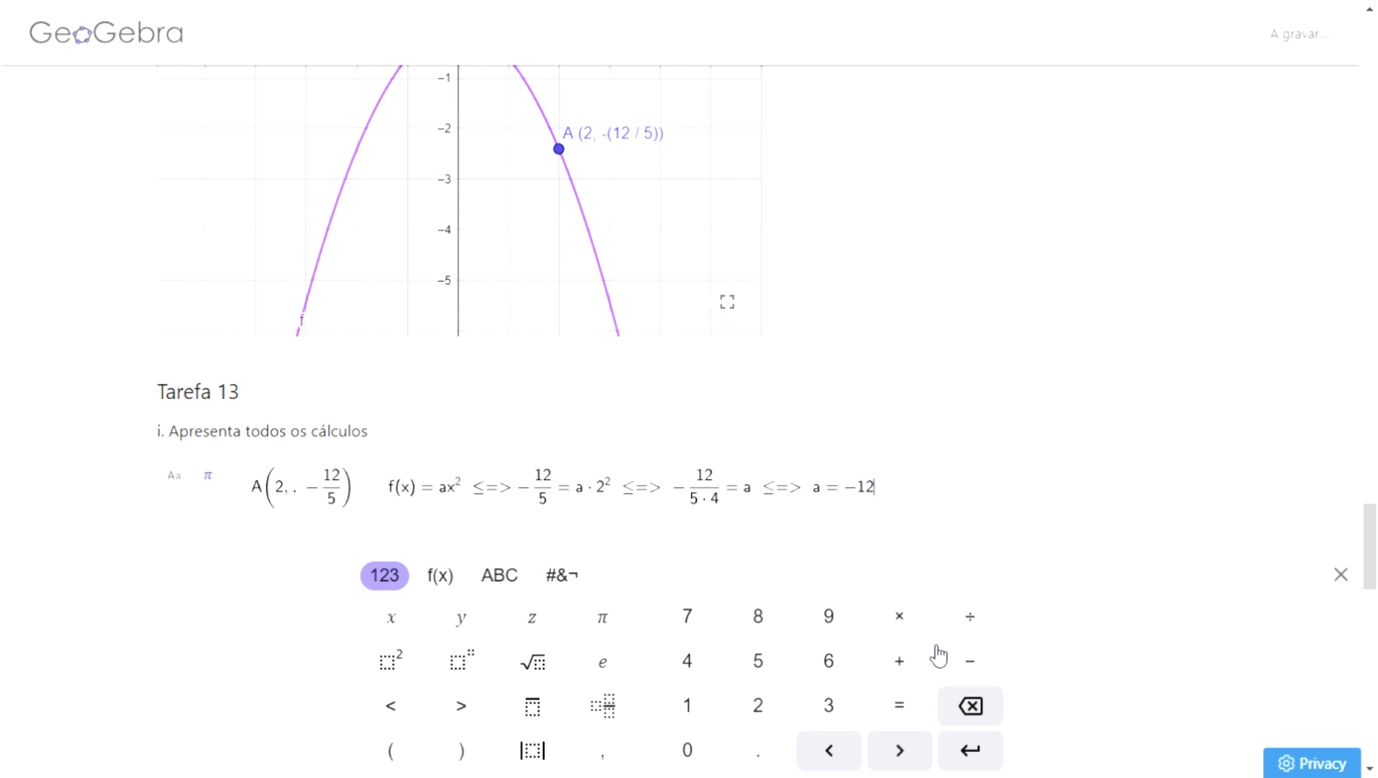
{"action": "type", "text": "/20"}
{"action": "type", "text": "="}
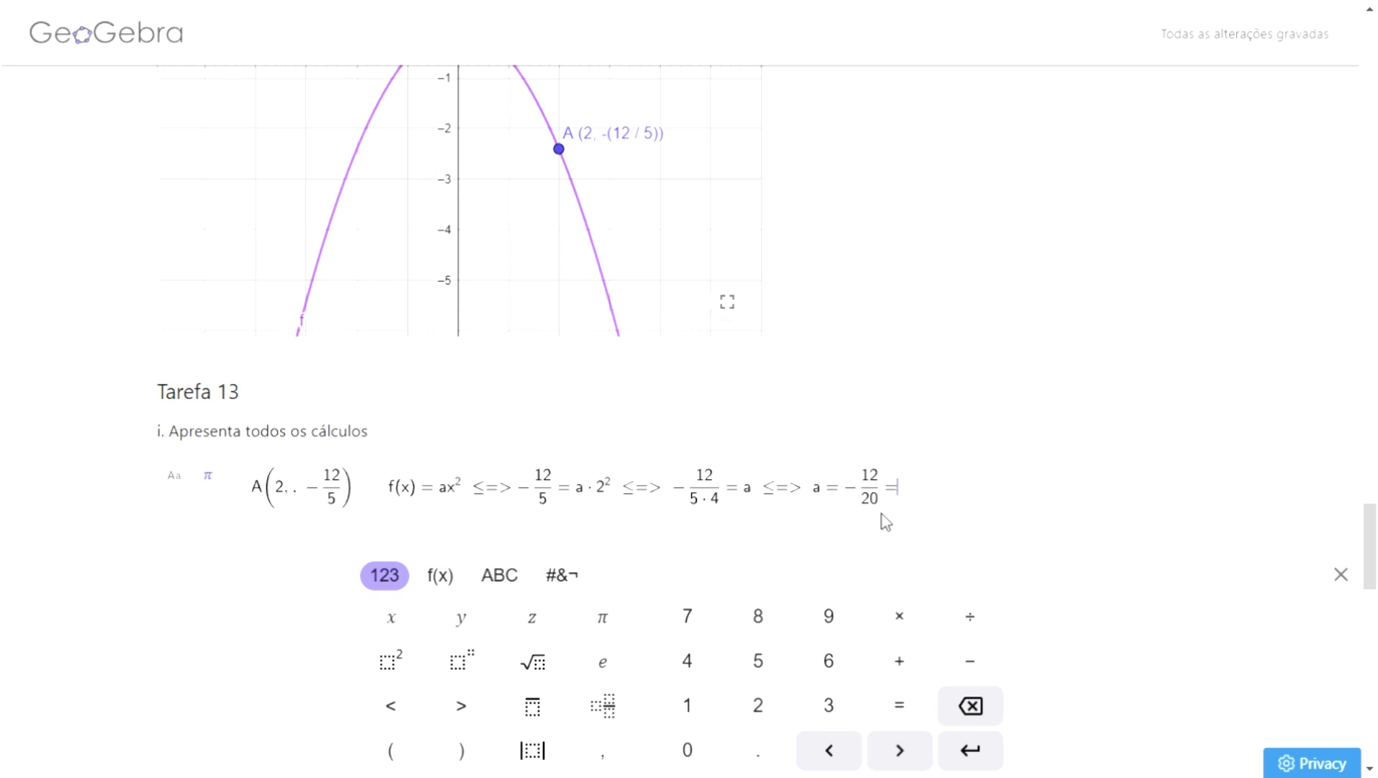
Step: Finish Tarefa 13 with the simplified coefficient -3/5 and the expression f(x) = -3/5 x²
{"action": "type", "text": "-3/5   f(x)"}
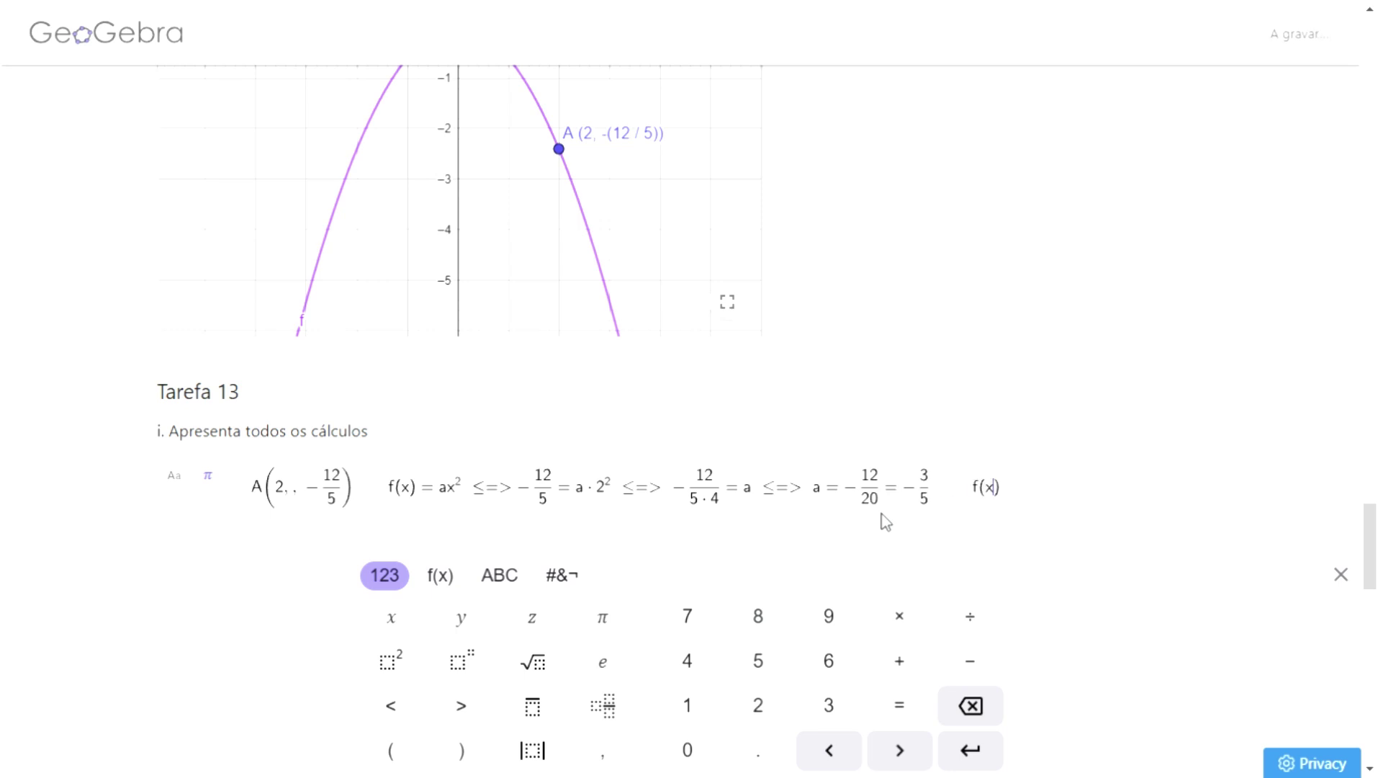
{"action": "type", "text": "=-3/5"}
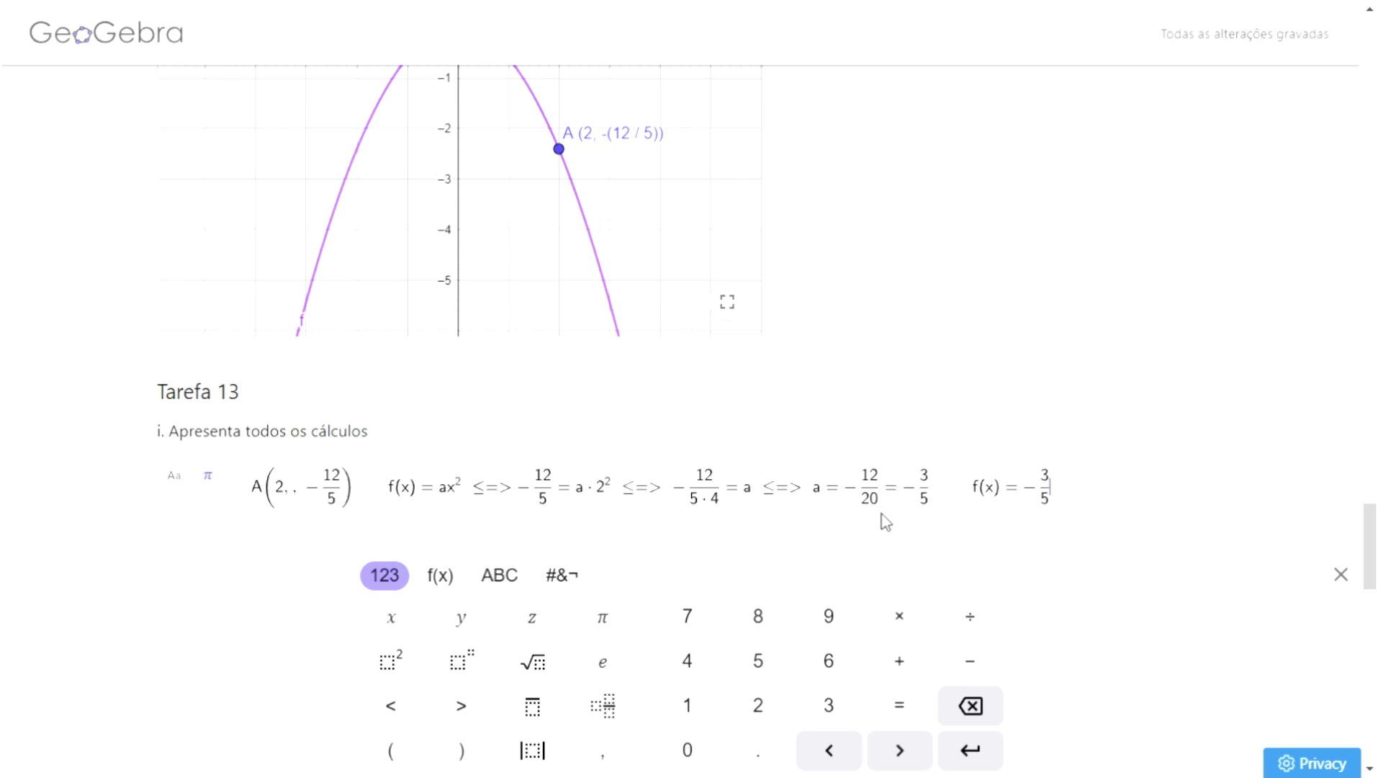
{"action": "type", "text": "x^2"}
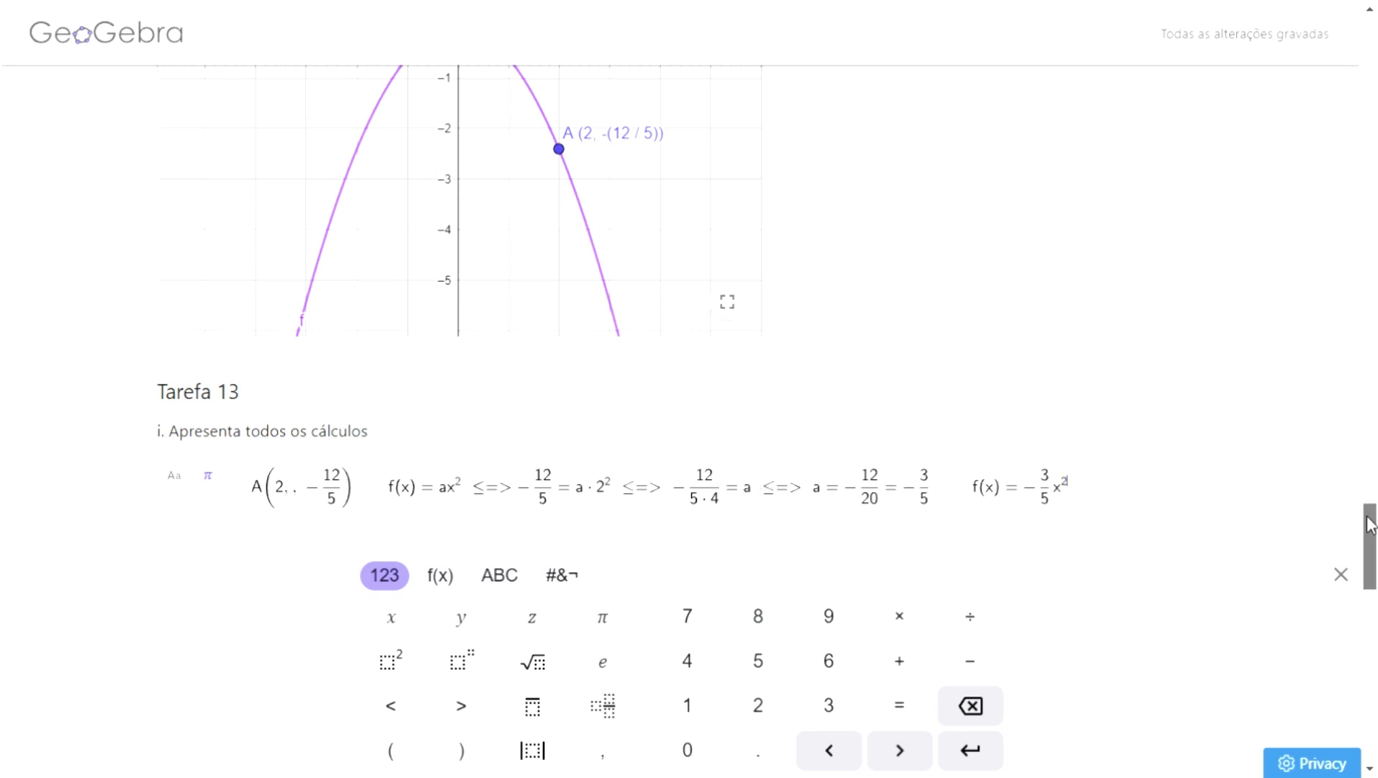
Step: Close the math keyboard and set slider a in Tarefa 14 to -0.15 to fit the parabola to the bridge arch
{"action": "left_click_drag", "start_coordinate": [1369, 522], "coordinate": [1359, 582]}
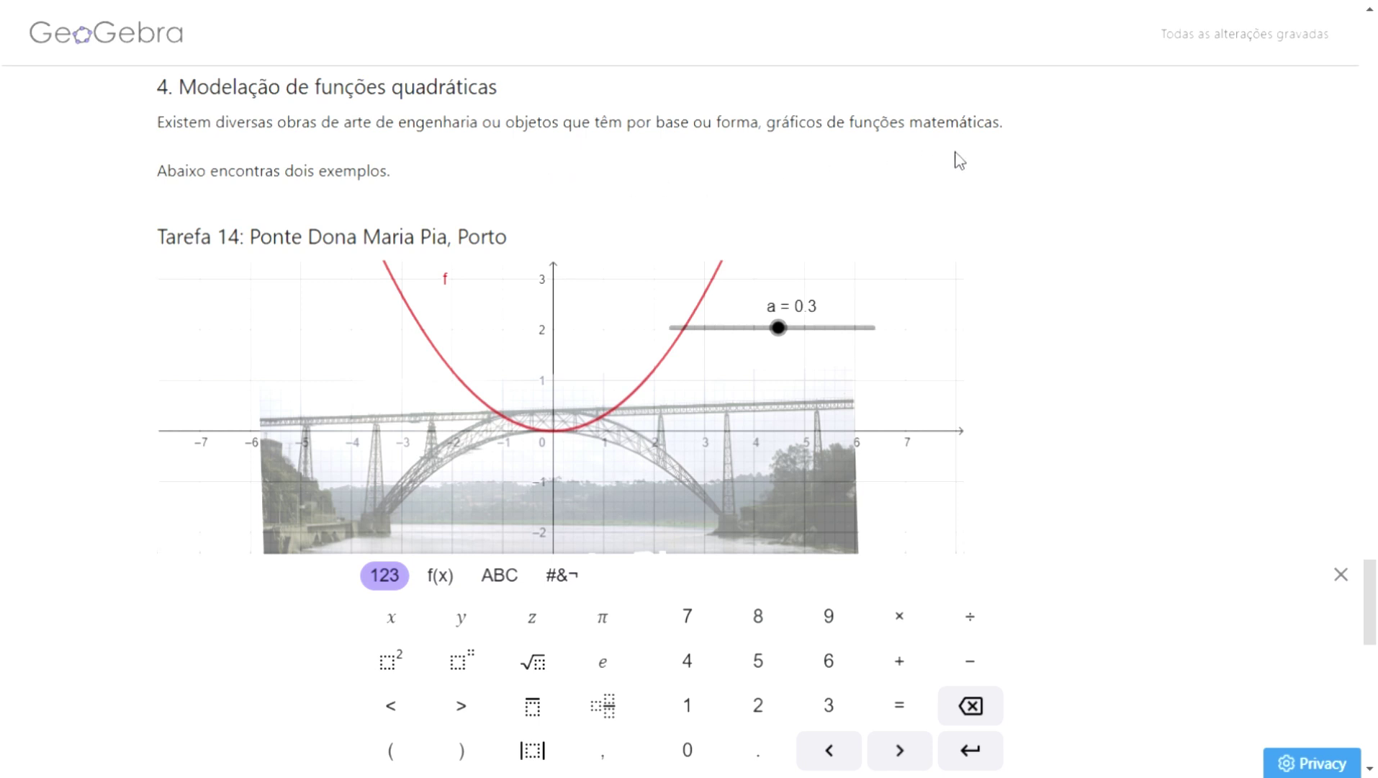
{"action": "left_click", "coordinate": [1340, 574]}
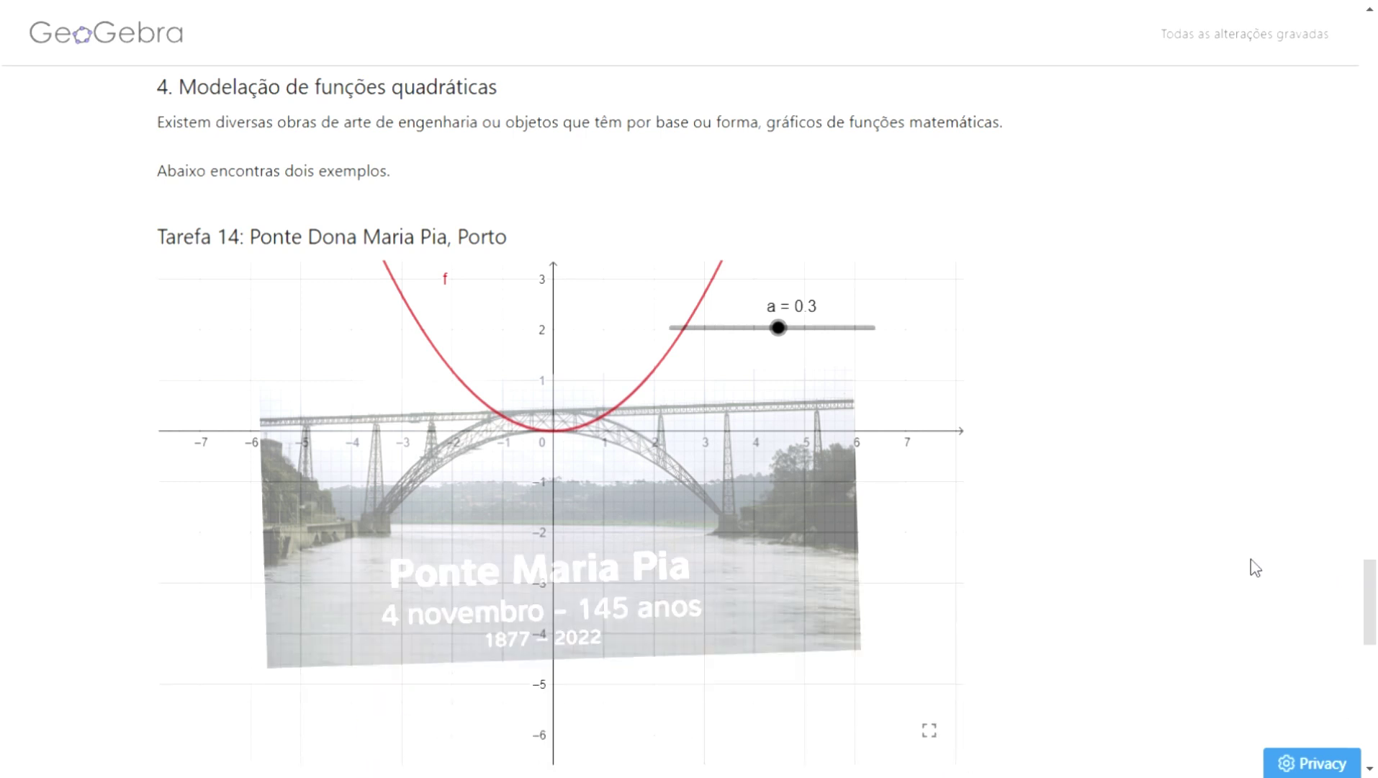
{"action": "scroll", "coordinate": [1085, 529], "scroll_direction": "down", "scroll_amount": 1}
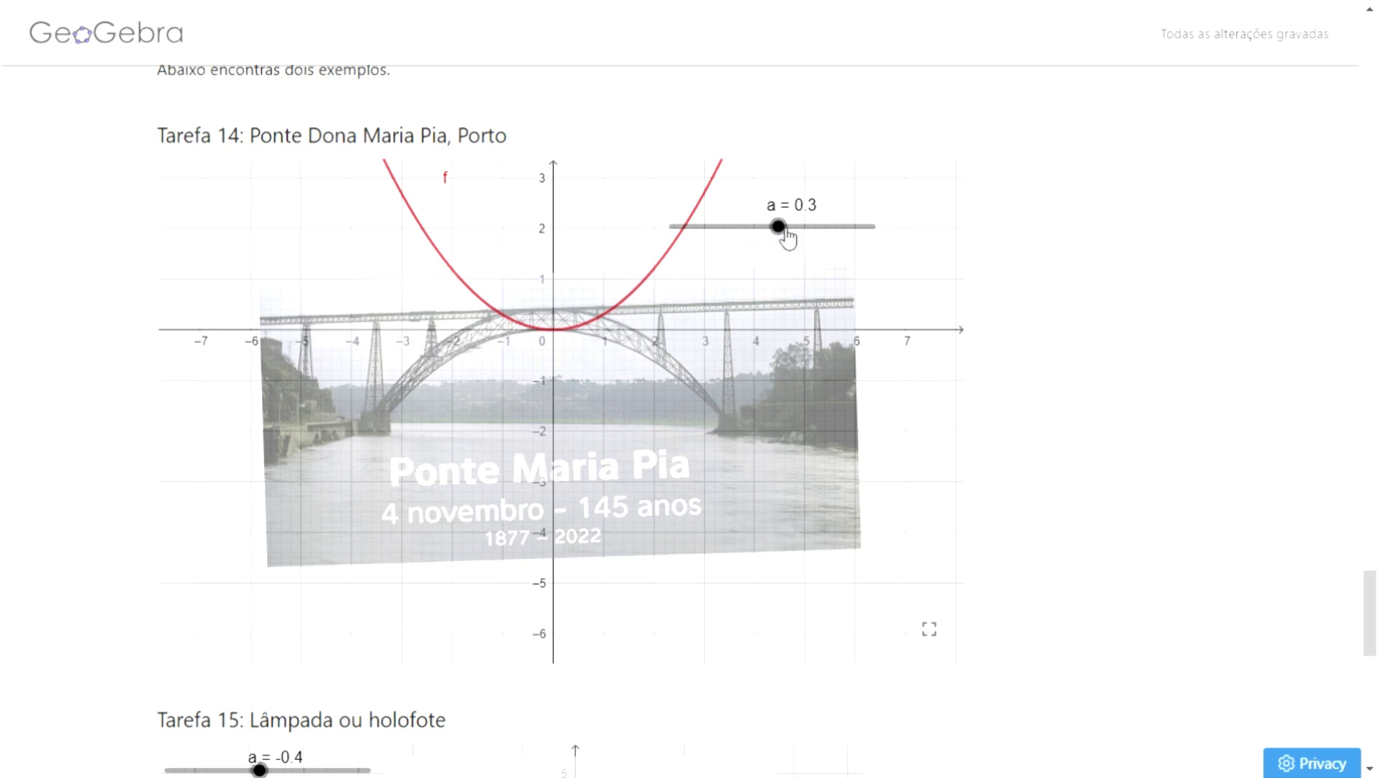
{"action": "mouse_move", "coordinate": [785, 229]}
{"action": "left_mouse_down"}
{"action": "mouse_move", "coordinate": [770, 230]}
{"action": "mouse_move", "coordinate": [784, 258]}
{"action": "mouse_move", "coordinate": [780, 232]}
{"action": "left_mouse_up"}
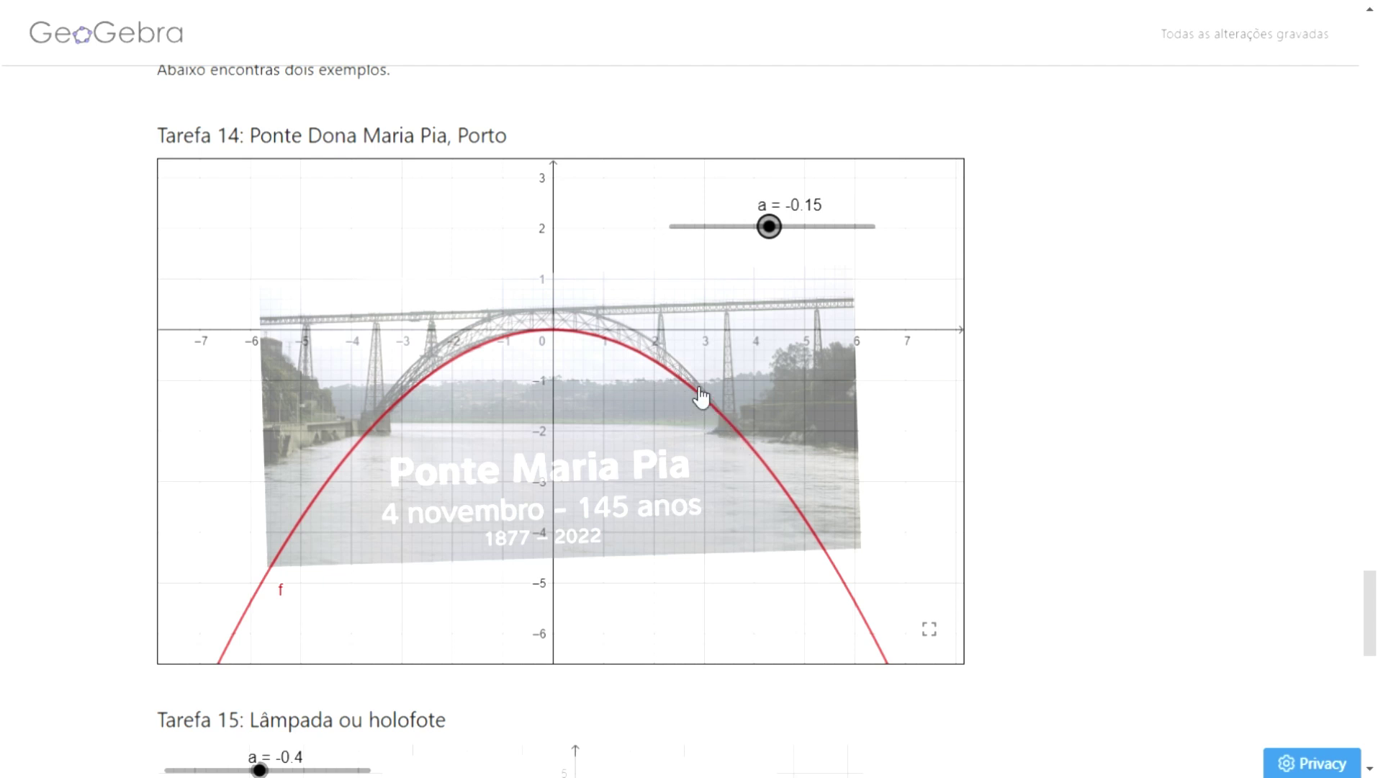
{"action": "left_click", "coordinate": [399, 381]}
Step: Set slider a in Tarefa 15 to 0.45 to fit the parabola to the lamp's outline
{"action": "scroll", "coordinate": [1085, 393], "scroll_direction": "down", "scroll_amount": 7}
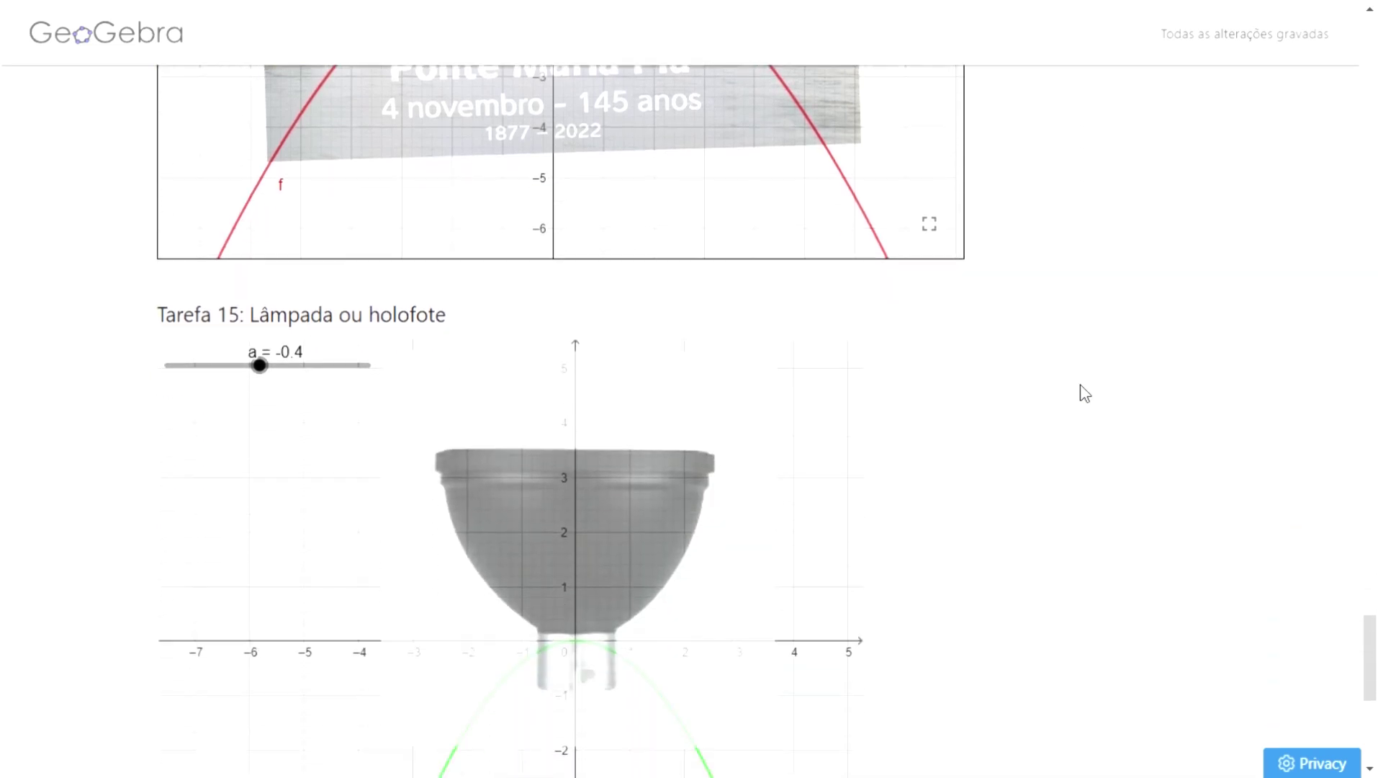
{"action": "scroll", "coordinate": [1085, 393], "scroll_direction": "down", "scroll_amount": 2}
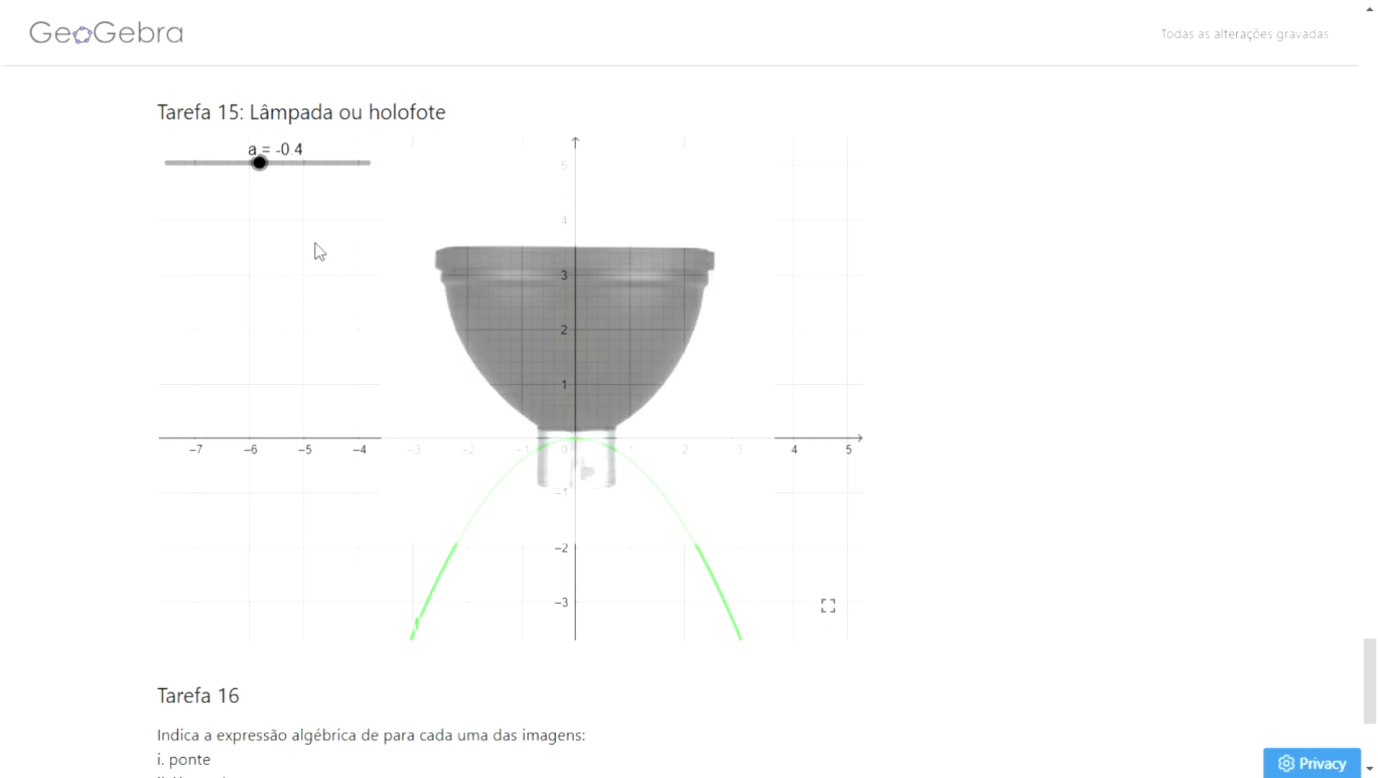
{"action": "left_click", "coordinate": [266, 172]}
{"action": "left_click_drag", "start_coordinate": [267, 172], "coordinate": [286, 172]}
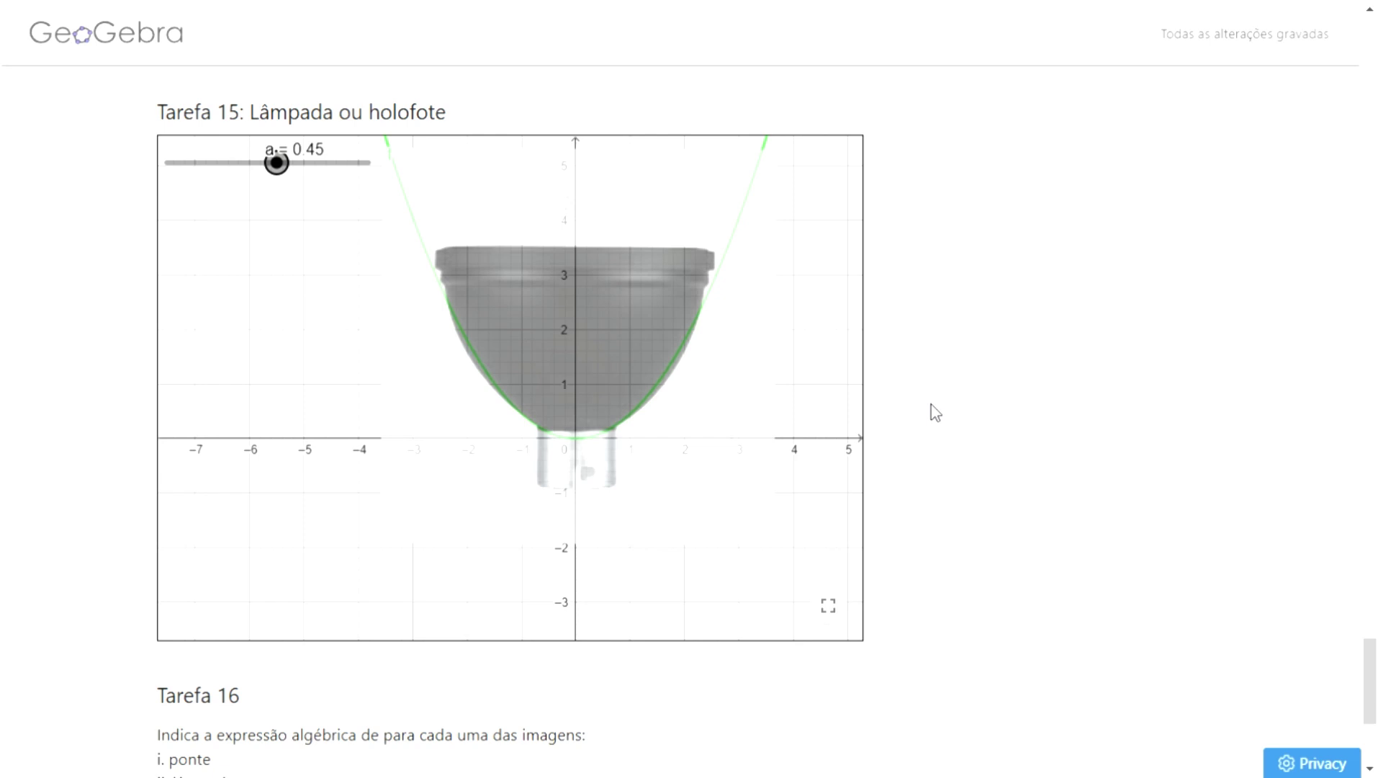
Step: Start the Tarefa 16 answer with the bridge expression i f(x)=-0,15x, using the coefficient fitted in Tarefa 14
{"action": "scroll", "coordinate": [935, 413], "scroll_direction": "down", "scroll_amount": 4}
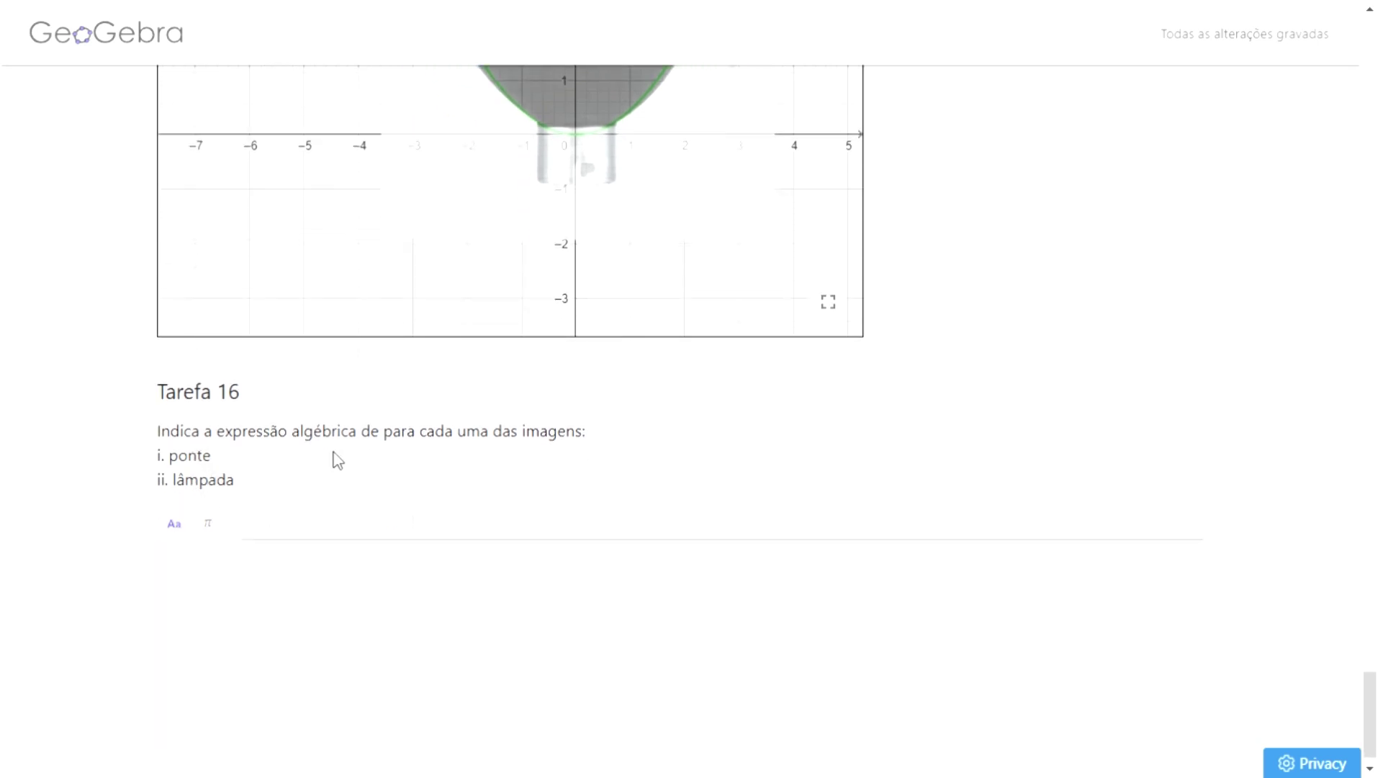
{"action": "left_click", "coordinate": [286, 533]}
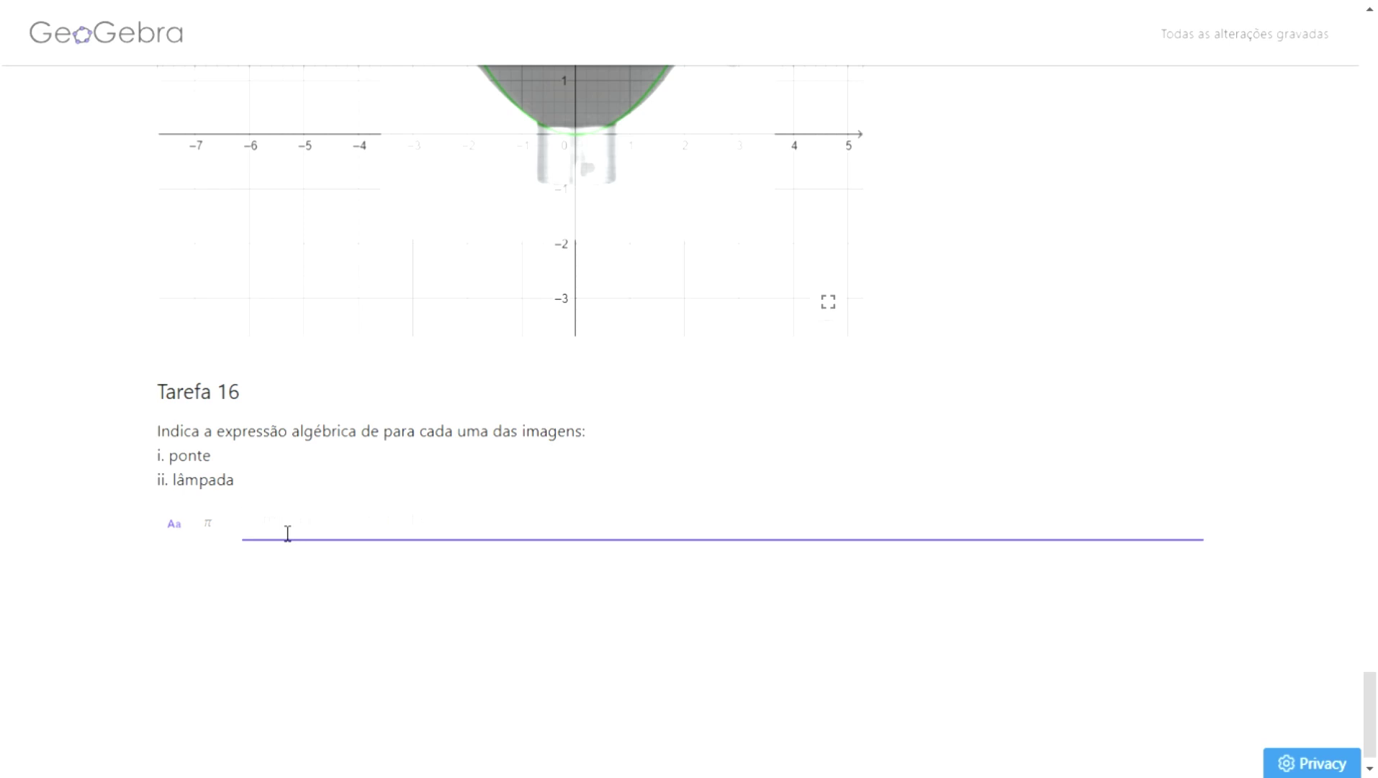
{"action": "type", "text": "i"}
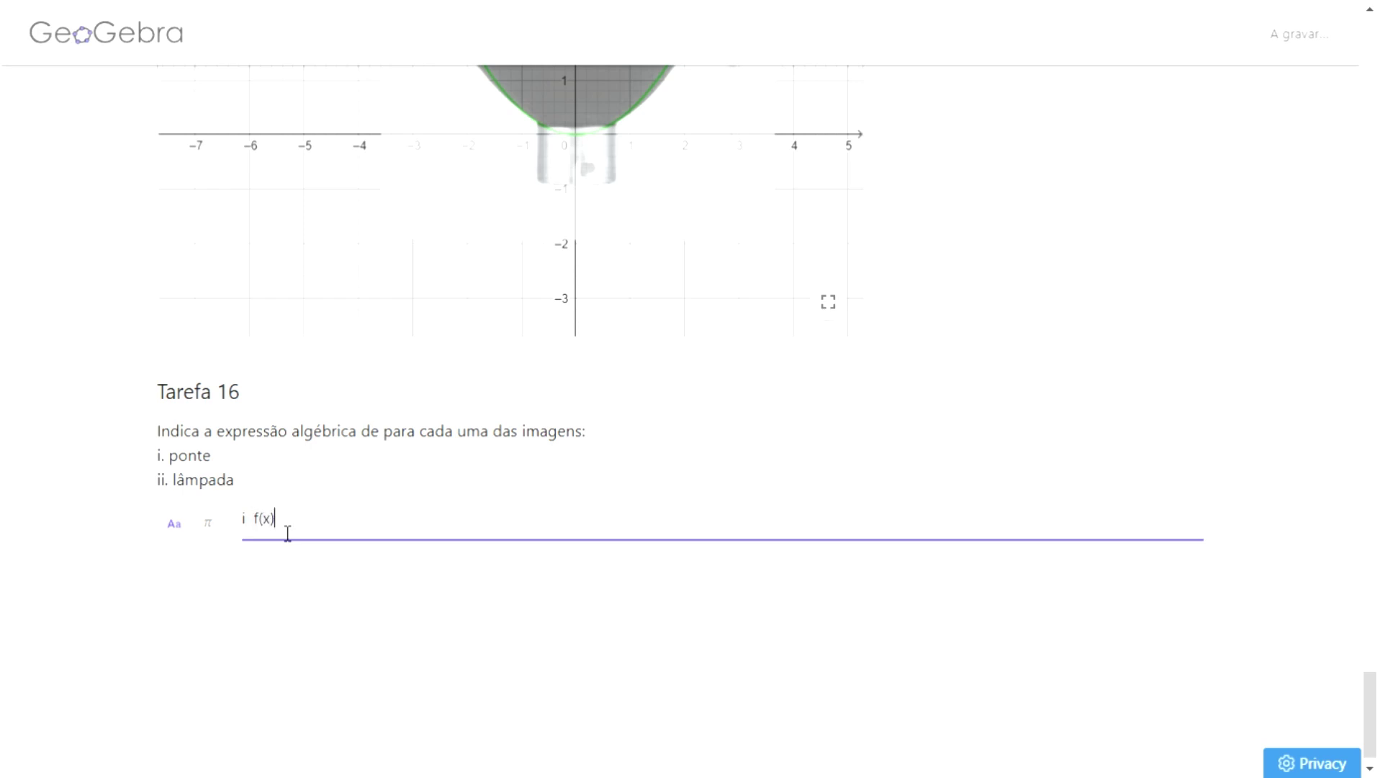
{"action": "type", "text": " f(x)="}
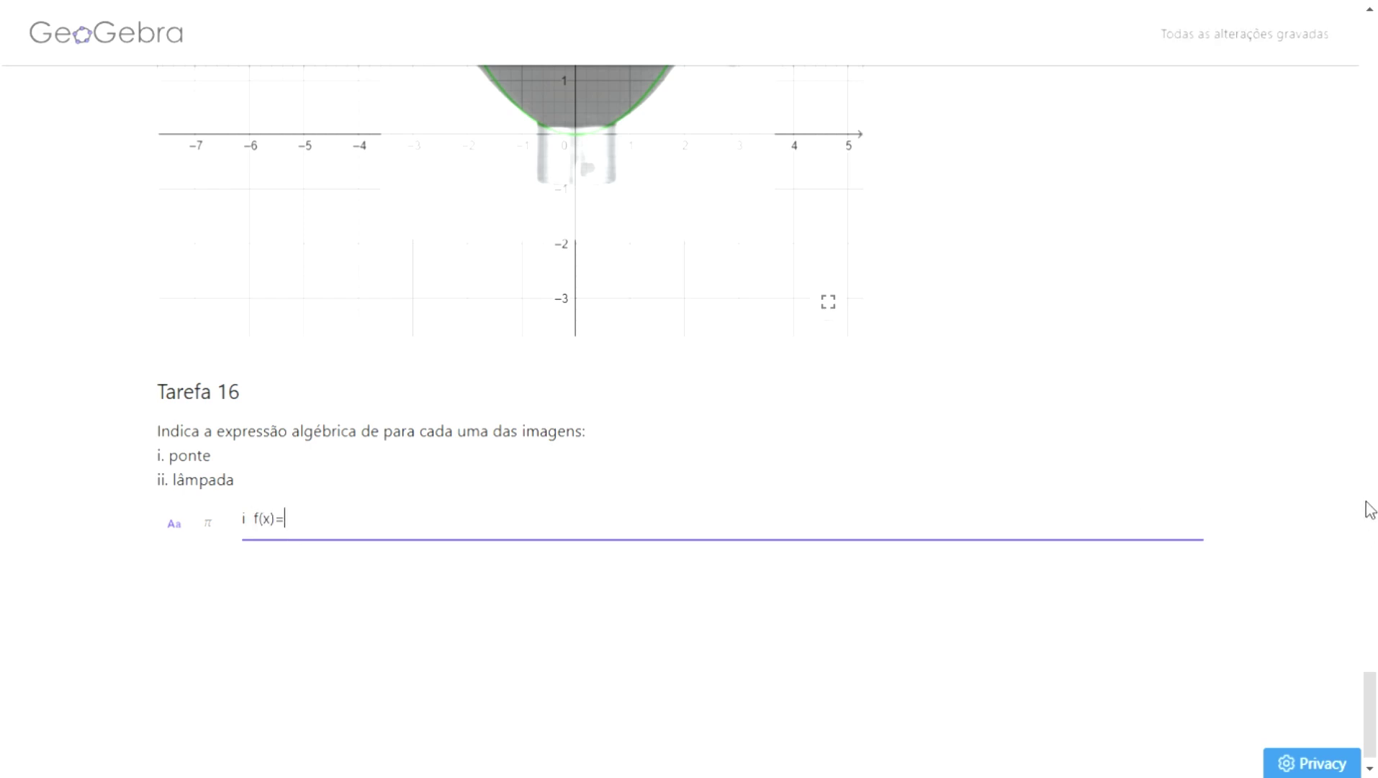
{"action": "scroll", "coordinate": [1124, 303], "scroll_direction": "up", "scroll_amount": 5}
{"action": "scroll", "coordinate": [1128, 306], "scroll_direction": "up", "scroll_amount": 7}
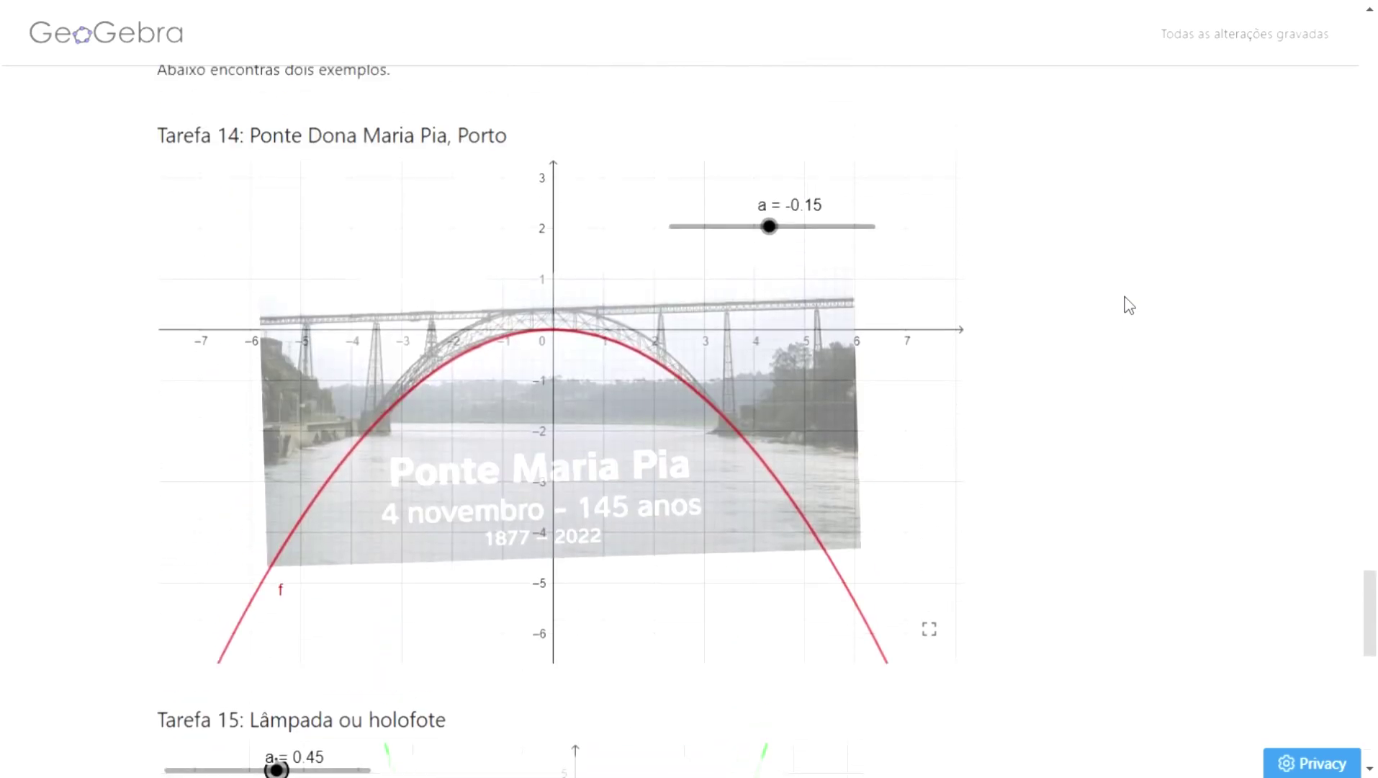
{"action": "scroll", "coordinate": [1129, 306], "scroll_direction": "down", "scroll_amount": 12}
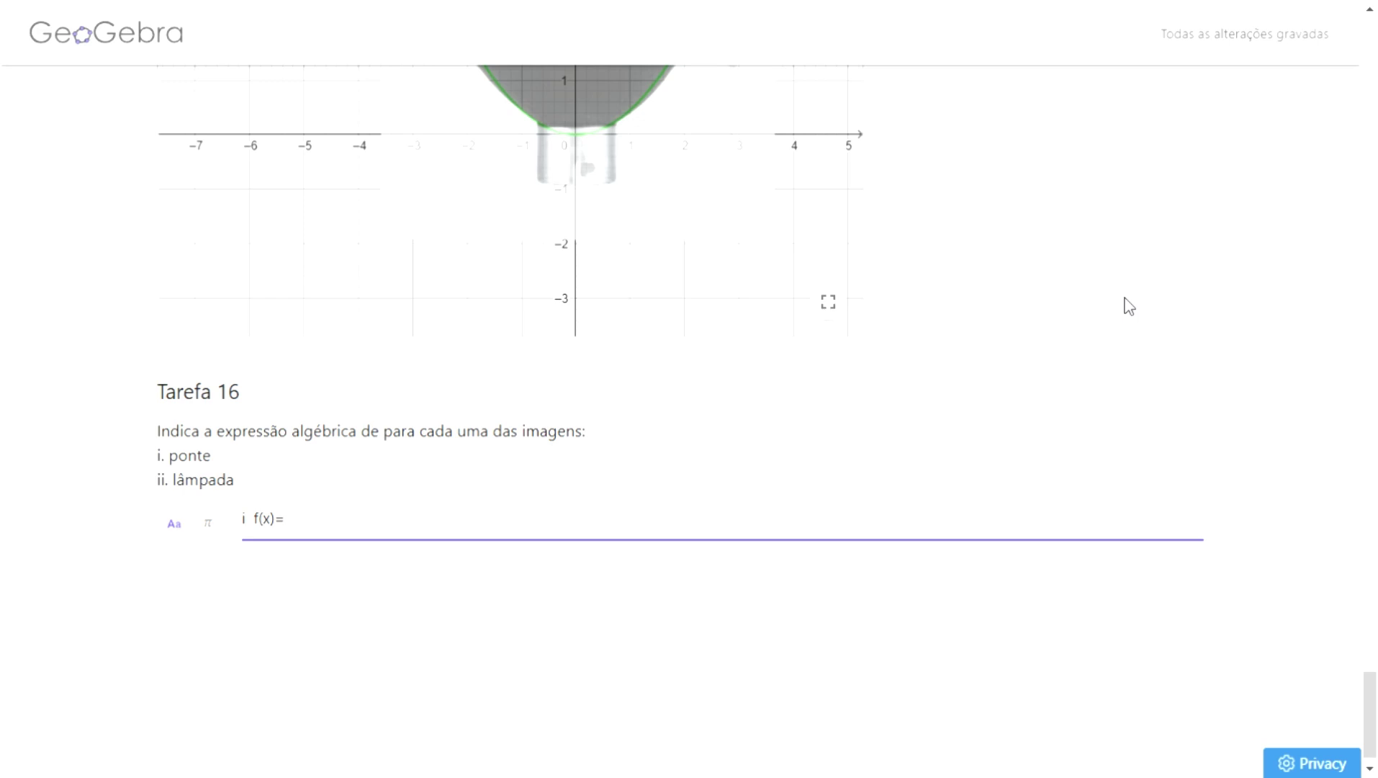
{"action": "type", "text": "-0,15x"}
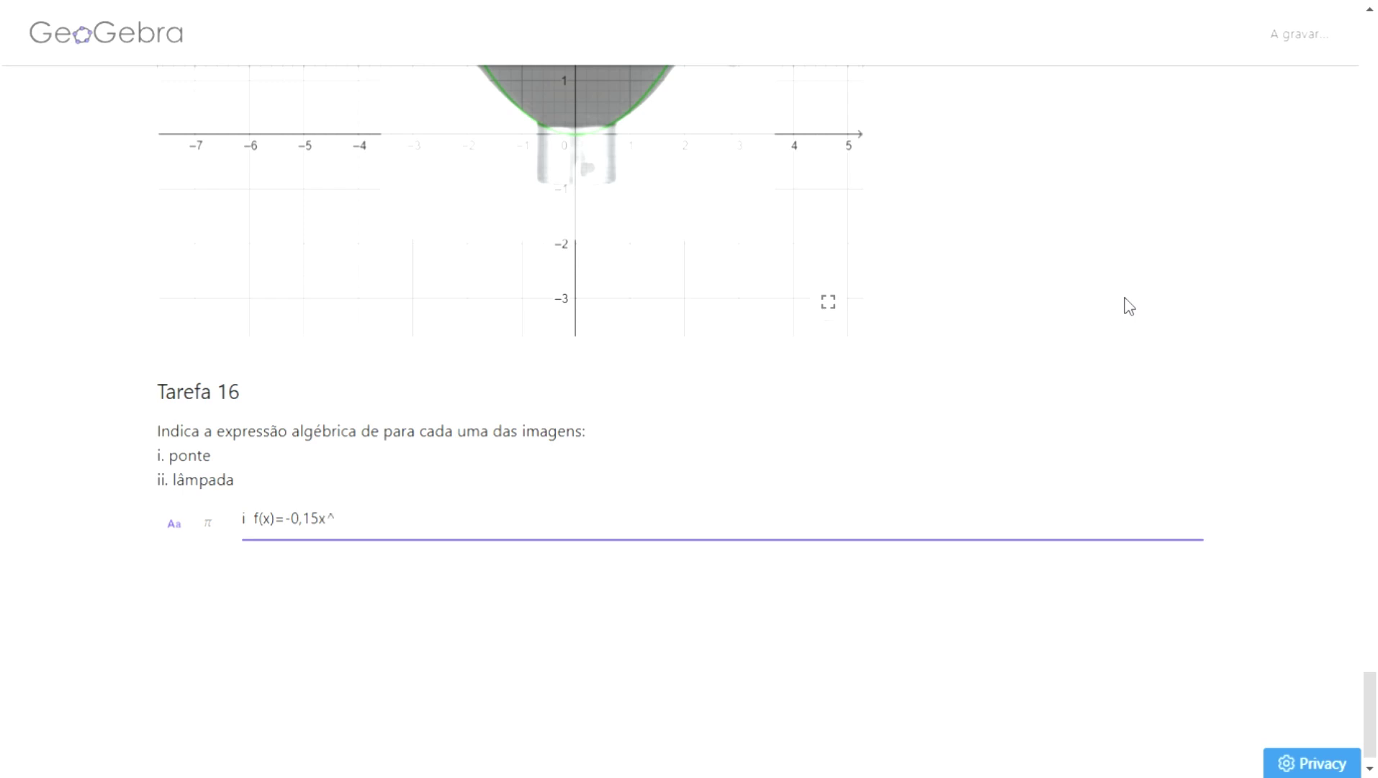
Step: Switch the Tarefa 16 answer to math input and complete the bridge expression with x²
{"action": "key", "text": "BackSpace"}
{"action": "left_click", "coordinate": [208, 525]}
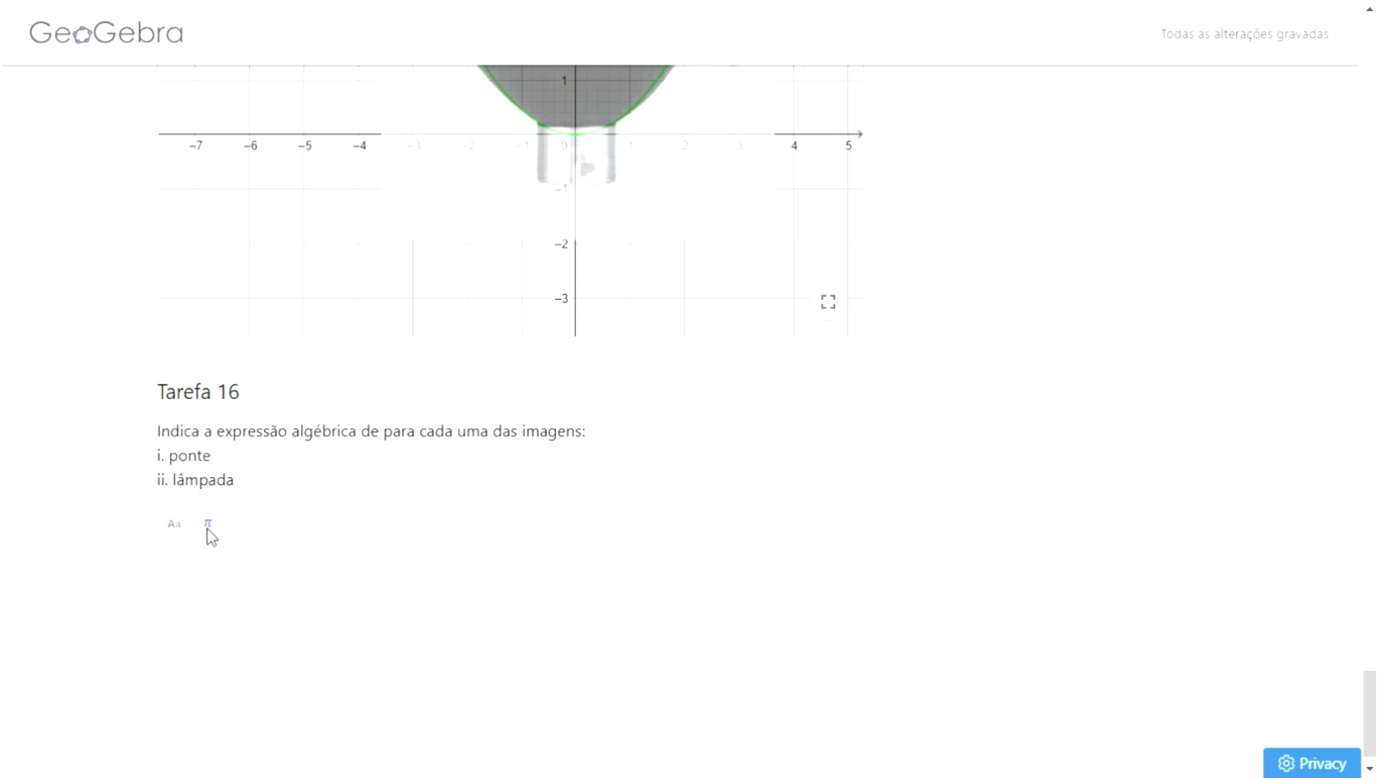
{"action": "left_click", "coordinate": [258, 532]}
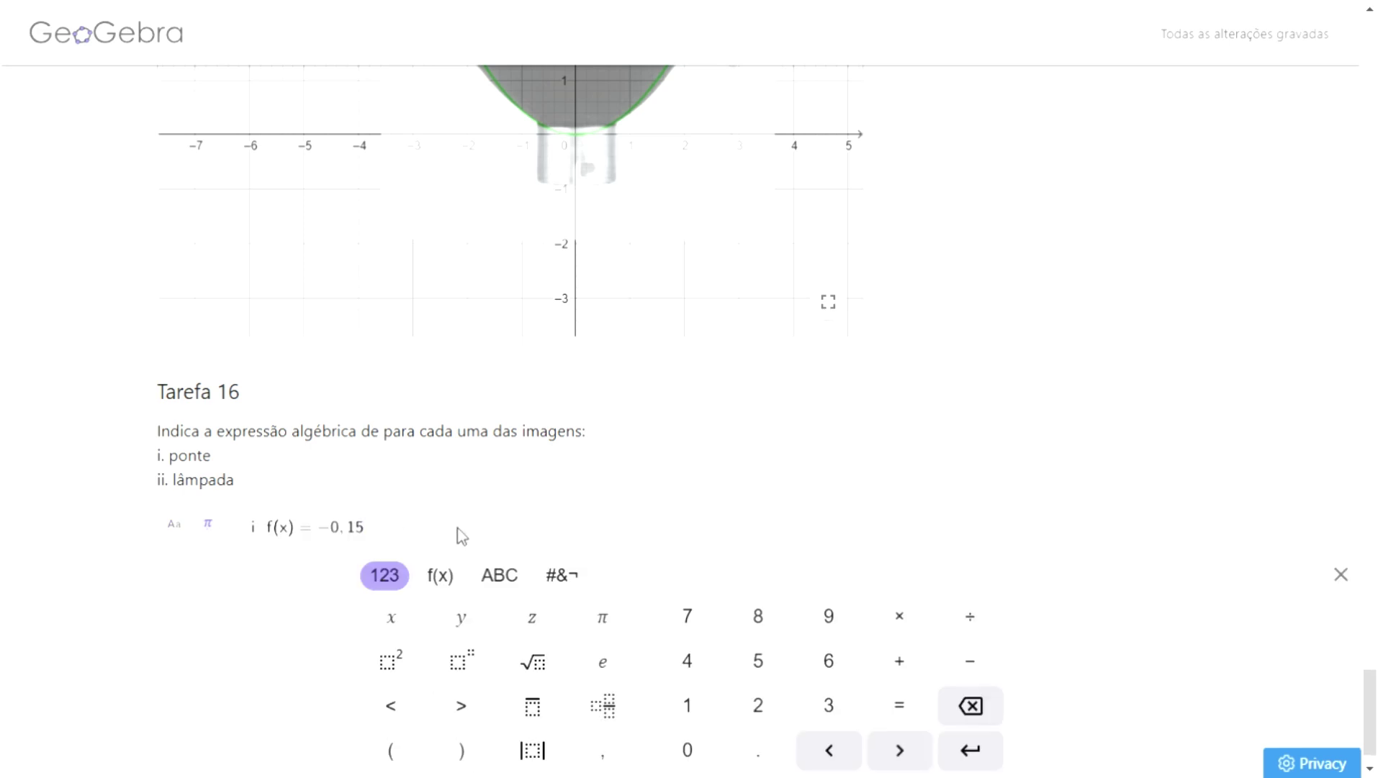
{"action": "type", "text": "x^2"}
{"action": "left_click", "coordinate": [457, 528]}
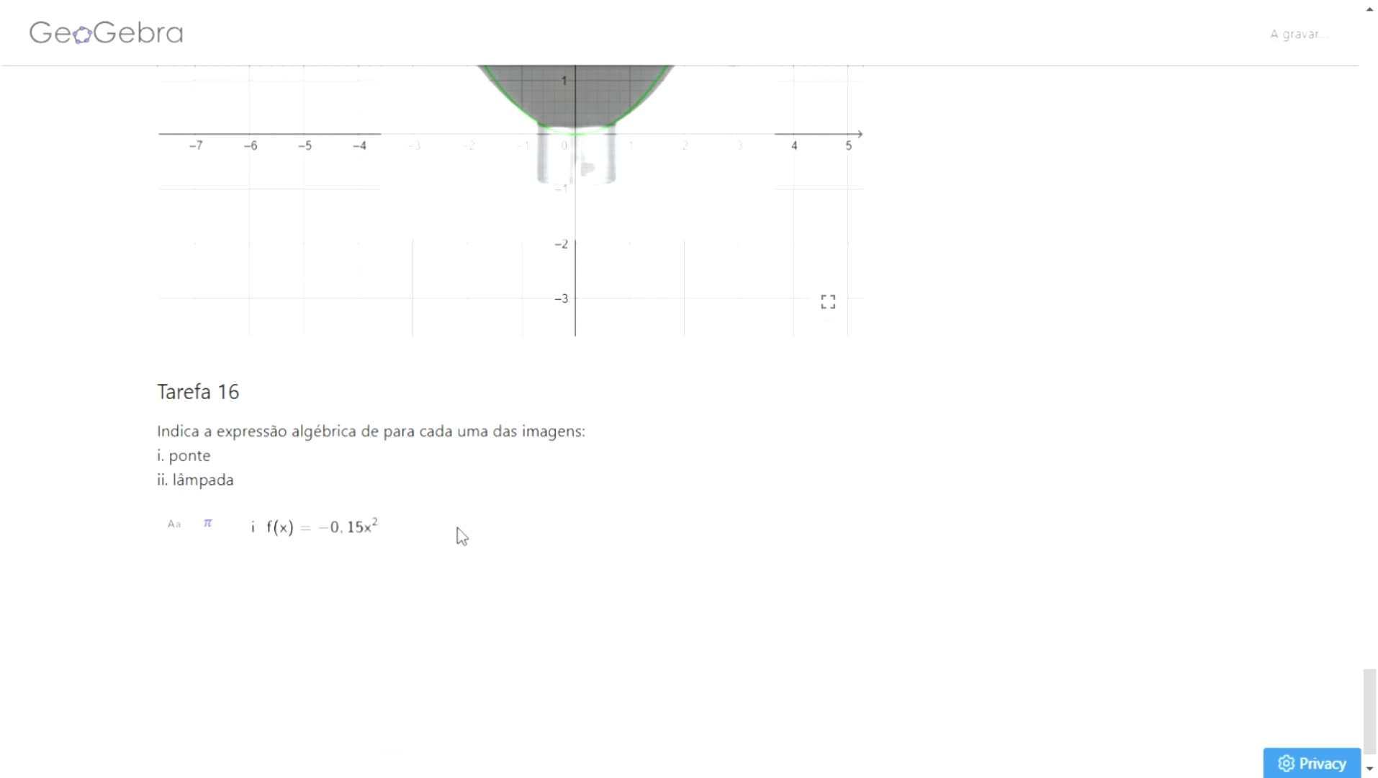
{"action": "left_click", "coordinate": [408, 549]}
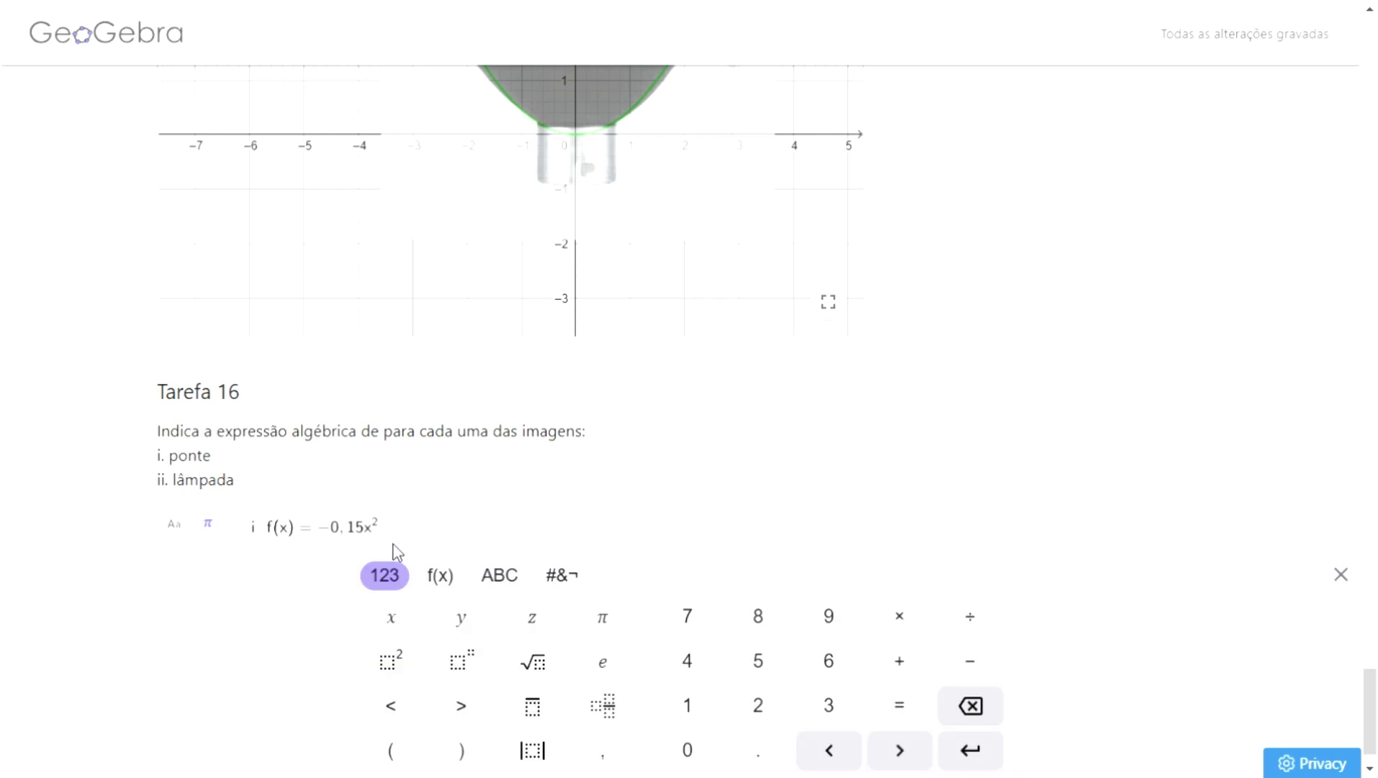
{"action": "left_click", "coordinate": [448, 533]}
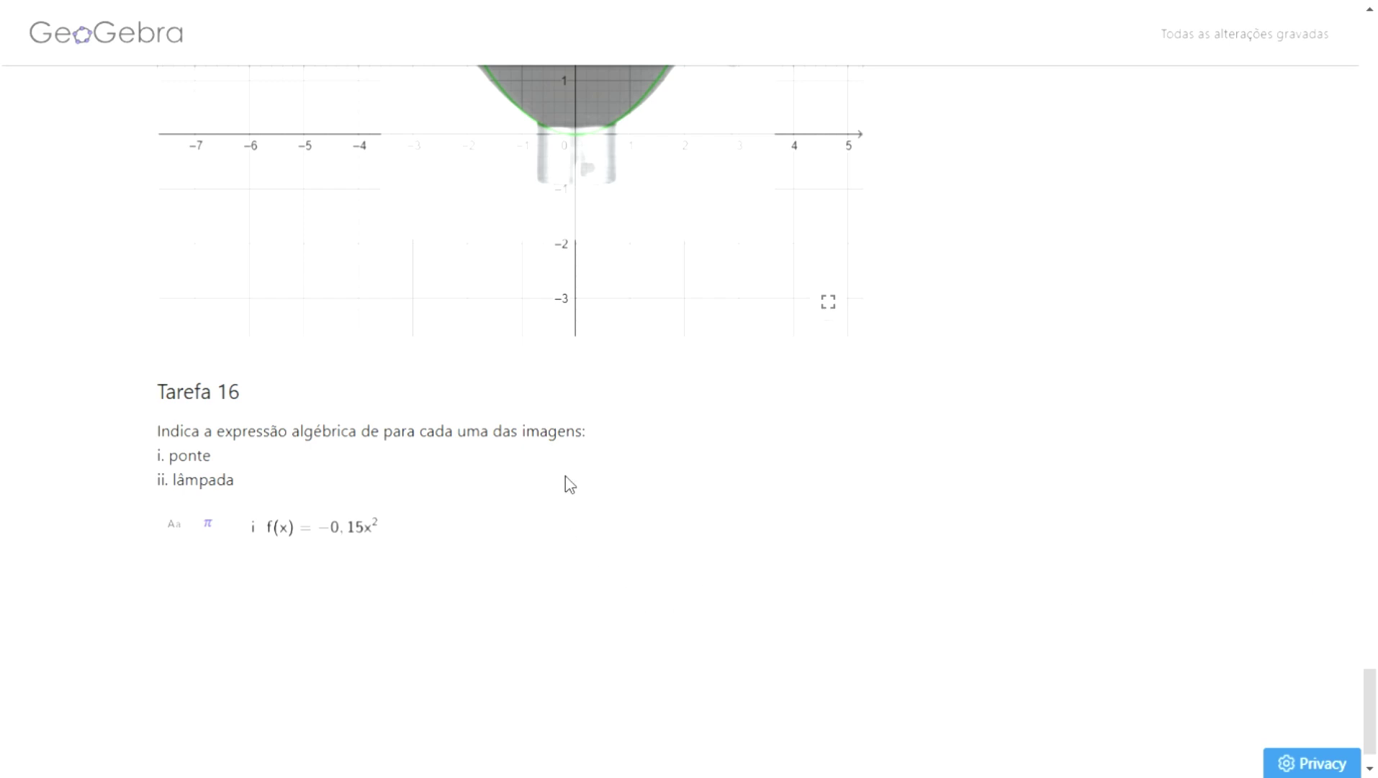
{"action": "scroll", "coordinate": [565, 481], "scroll_direction": "down", "scroll_amount": 1}
{"action": "left_click", "coordinate": [397, 490]}
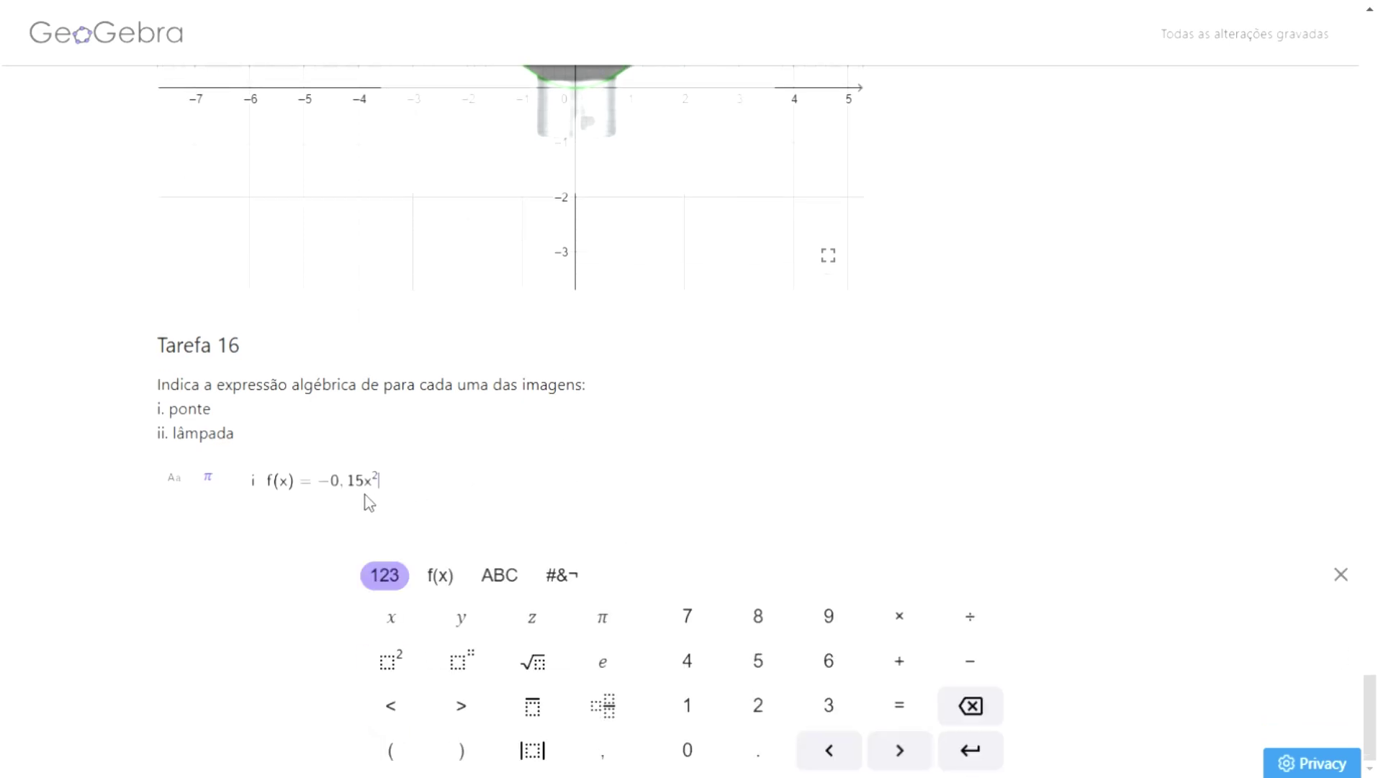
{"action": "left_click", "coordinate": [220, 487]}
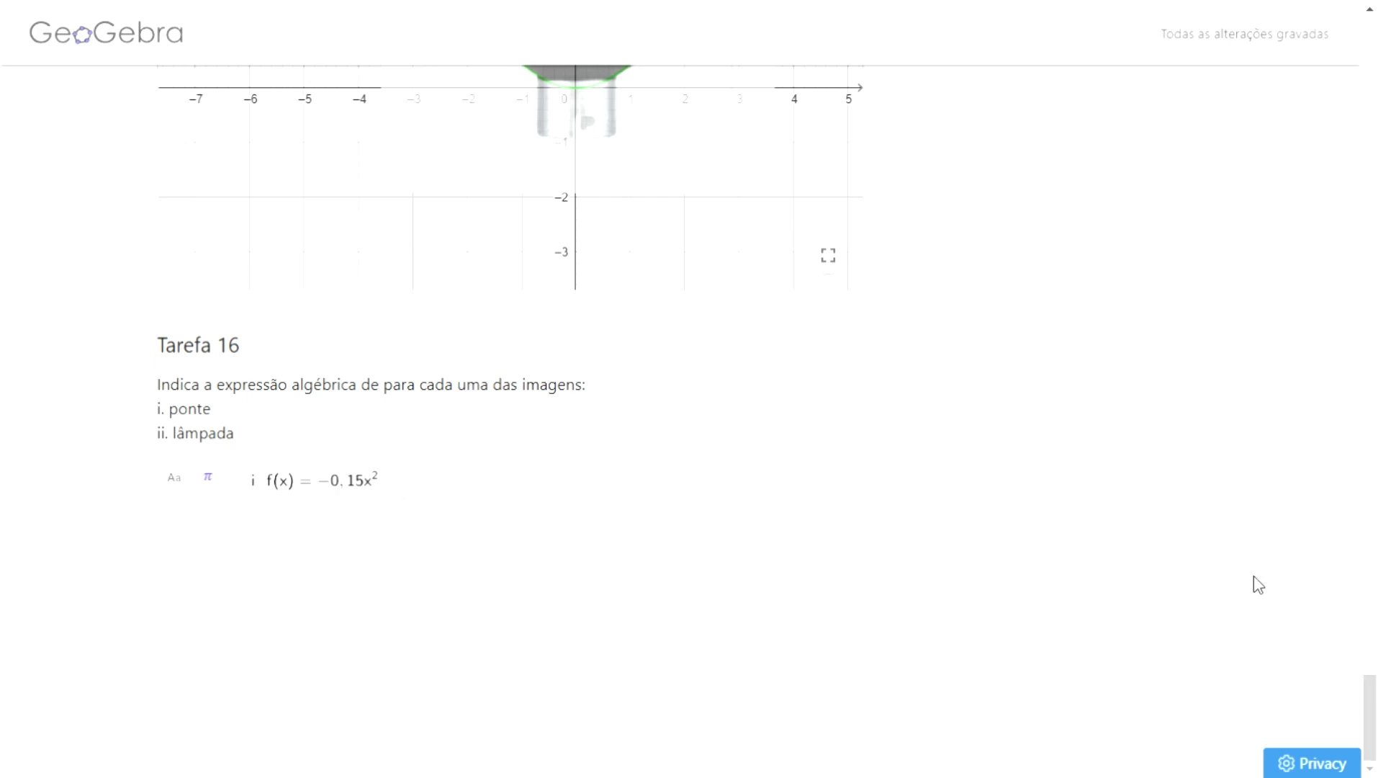
Step: Add item ii for the lamp after the bridge expression in the Tarefa 16 answer, beginning with f(x) =
{"action": "left_click", "coordinate": [442, 483]}
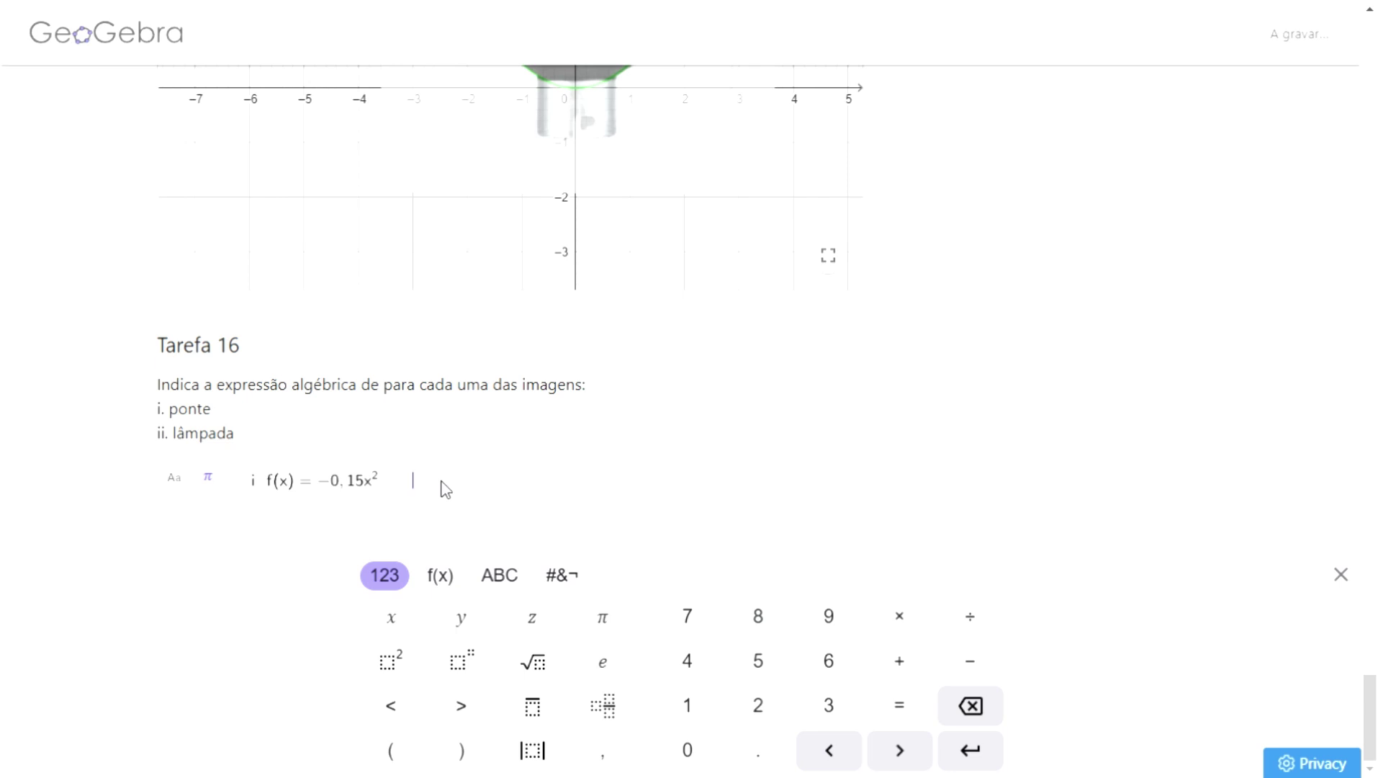
{"action": "type", "text": "i"}
{"action": "type", "text": "i "}
{"action": "type", "text": "f(x"}
{"action": "key", "text": "Left"}
{"action": "type", "text": "(x) "}
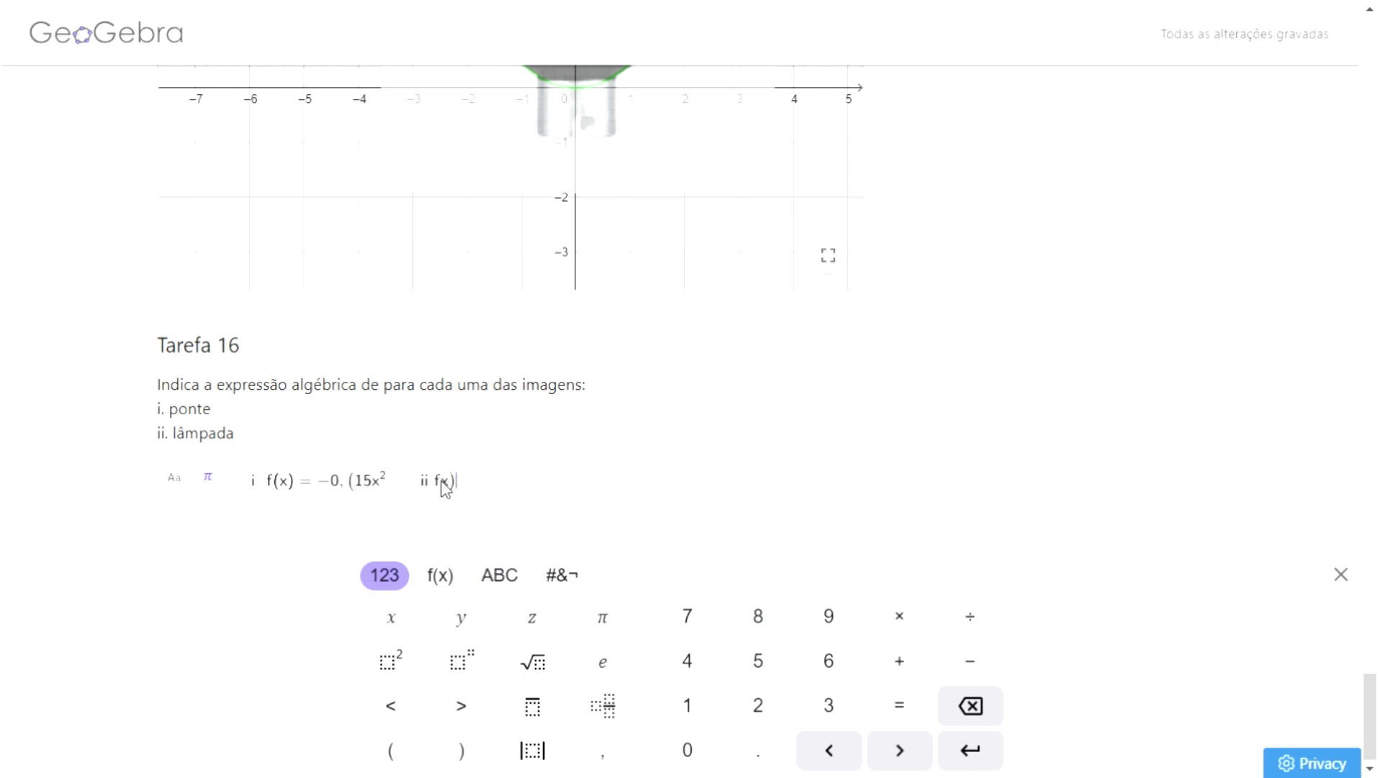
{"action": "key", "text": "BackSpace"}
{"action": "key", "text": "BackSpace"}
{"action": "key", "text": "BackSpace"}
{"action": "key", "text": "BackSpace"}
{"action": "type", "text": "x) ="}
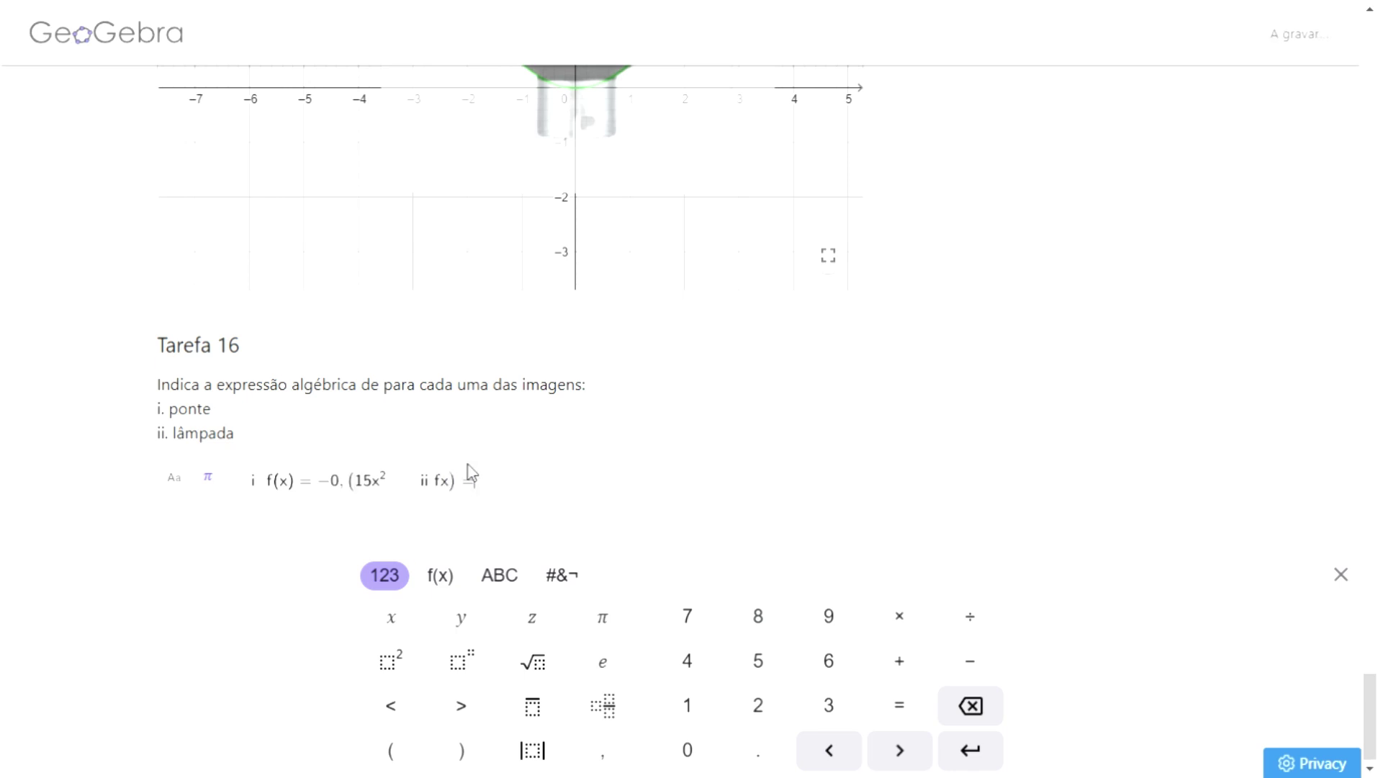
Step: Complete the lamp expression with 0.45x², using the coefficient fitted in Tarefa 15, and close the math keyboard
{"action": "scroll", "coordinate": [600, 384], "scroll_direction": "up", "scroll_amount": 3}
{"action": "scroll", "coordinate": [579, 331], "scroll_direction": "up", "scroll_amount": 3}
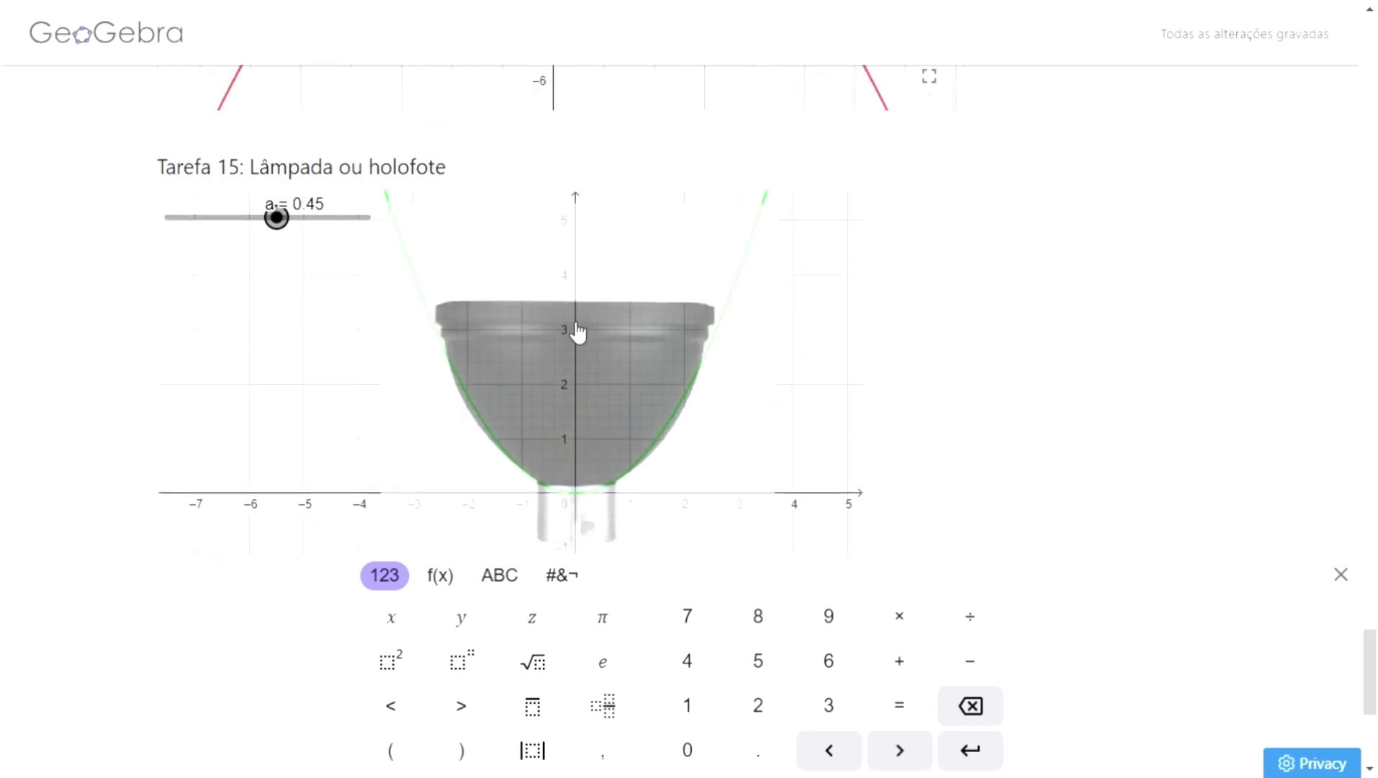
{"action": "scroll", "coordinate": [682, 391], "scroll_direction": "down", "scroll_amount": 3}
{"action": "scroll", "coordinate": [684, 389], "scroll_direction": "down", "scroll_amount": 3}
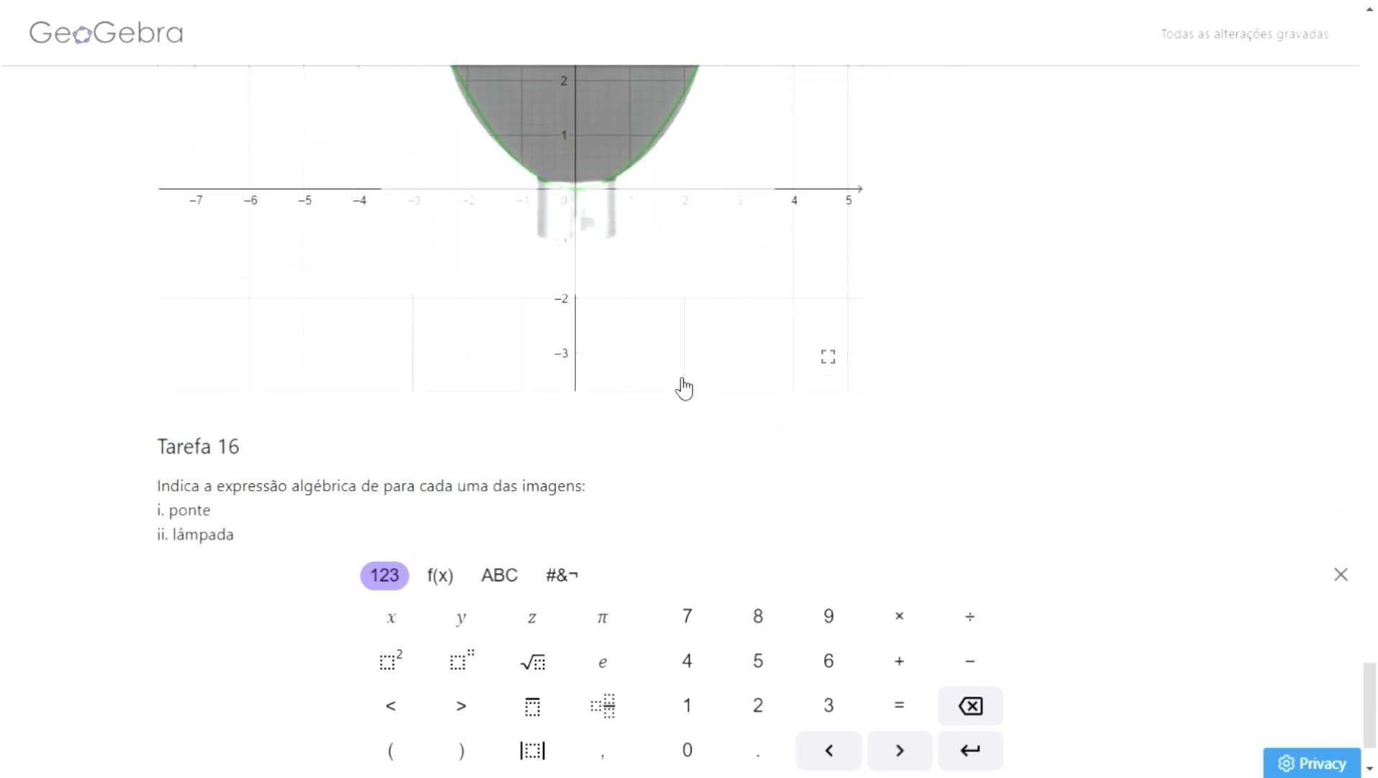
{"action": "type", "text": "0."}
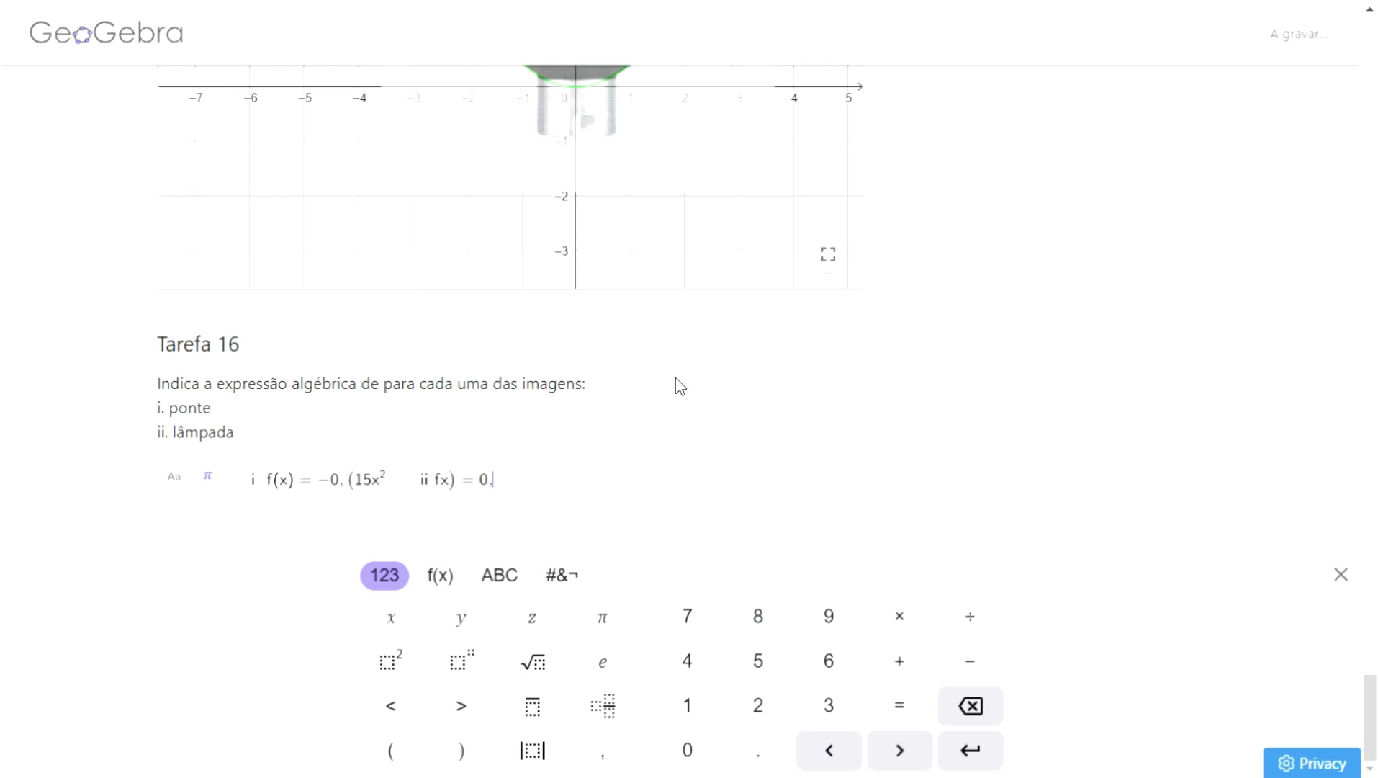
{"action": "type", "text": " 45x^2"}
{"action": "left_click", "coordinate": [1341, 576]}
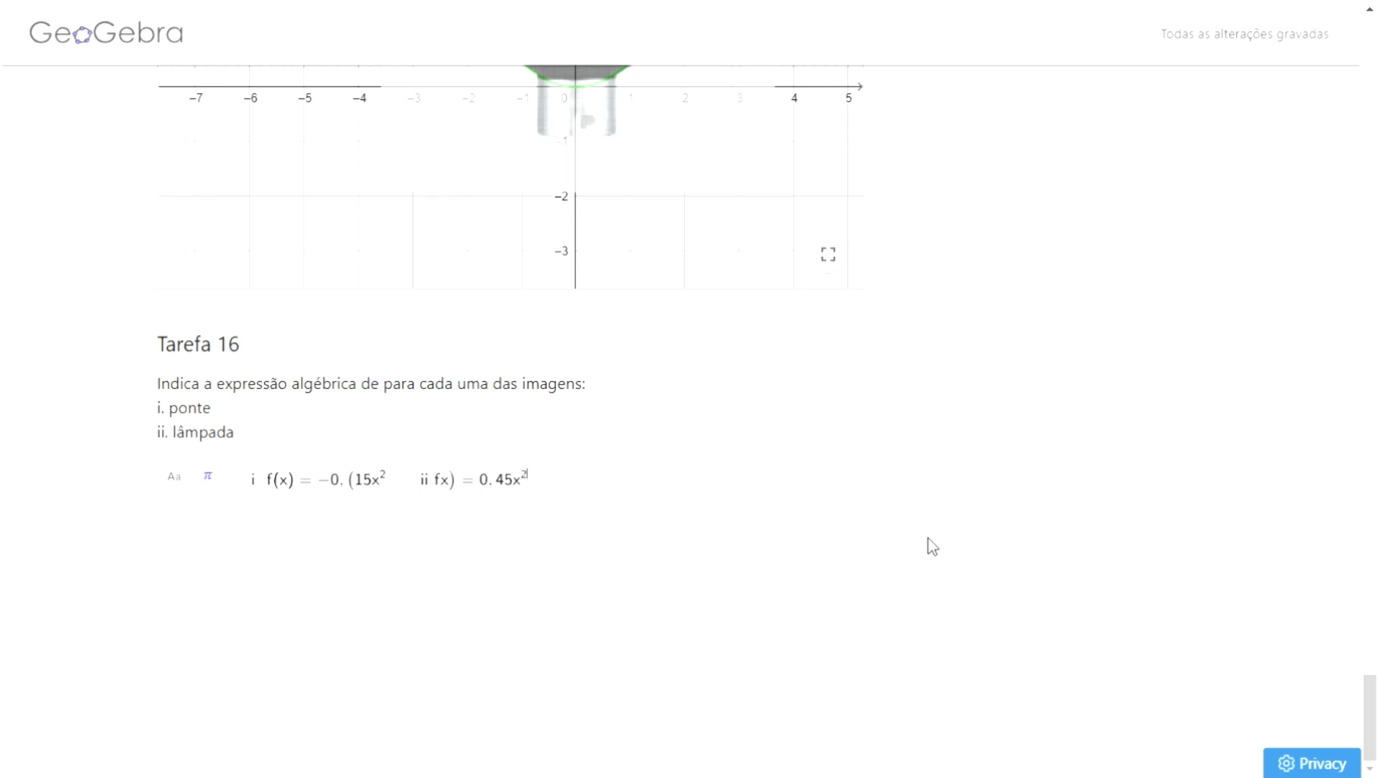
Step: Review the completed worksheet answers from Tarefa 15 back up to the parabola in Tarefa 1
{"action": "scroll", "coordinate": [932, 547], "scroll_direction": "up", "scroll_amount": 12}
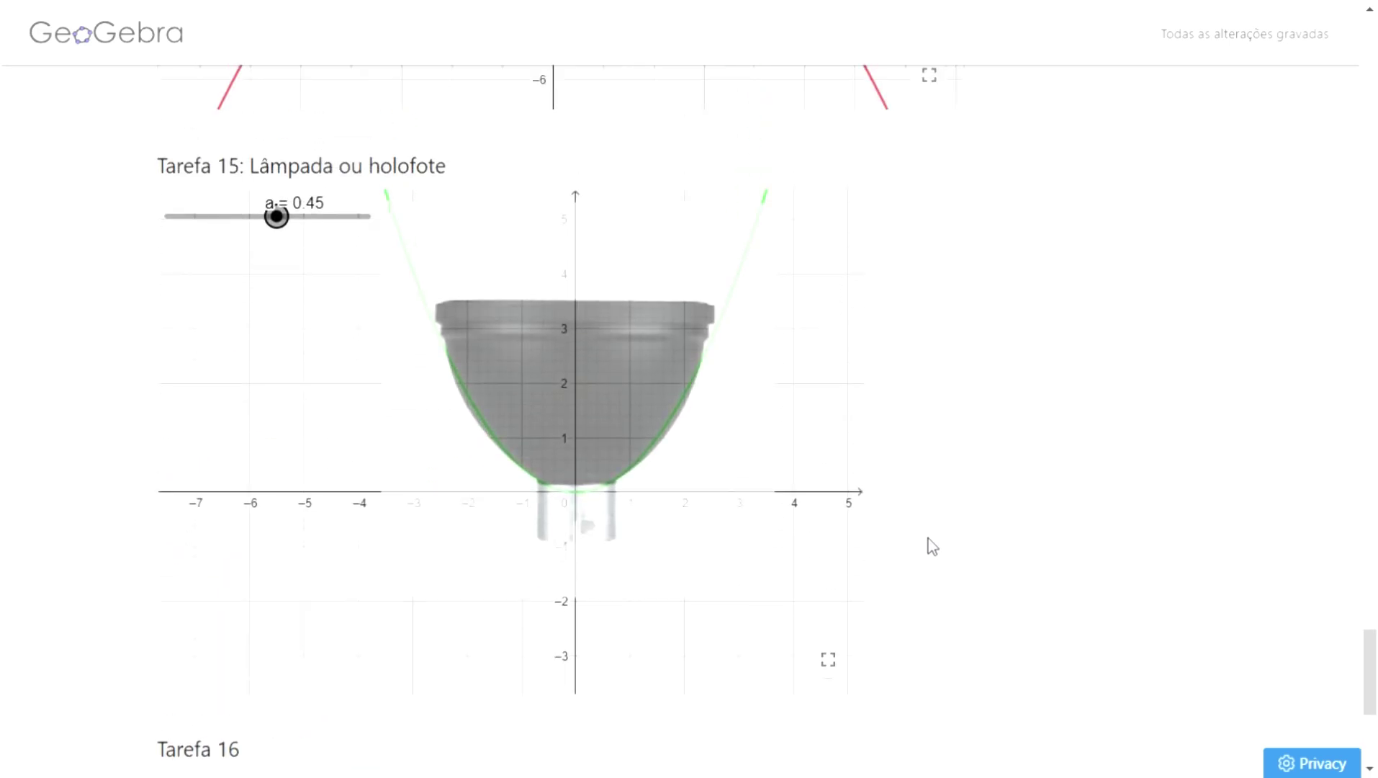
{"action": "scroll", "coordinate": [932, 547], "scroll_direction": "up", "scroll_amount": 9}
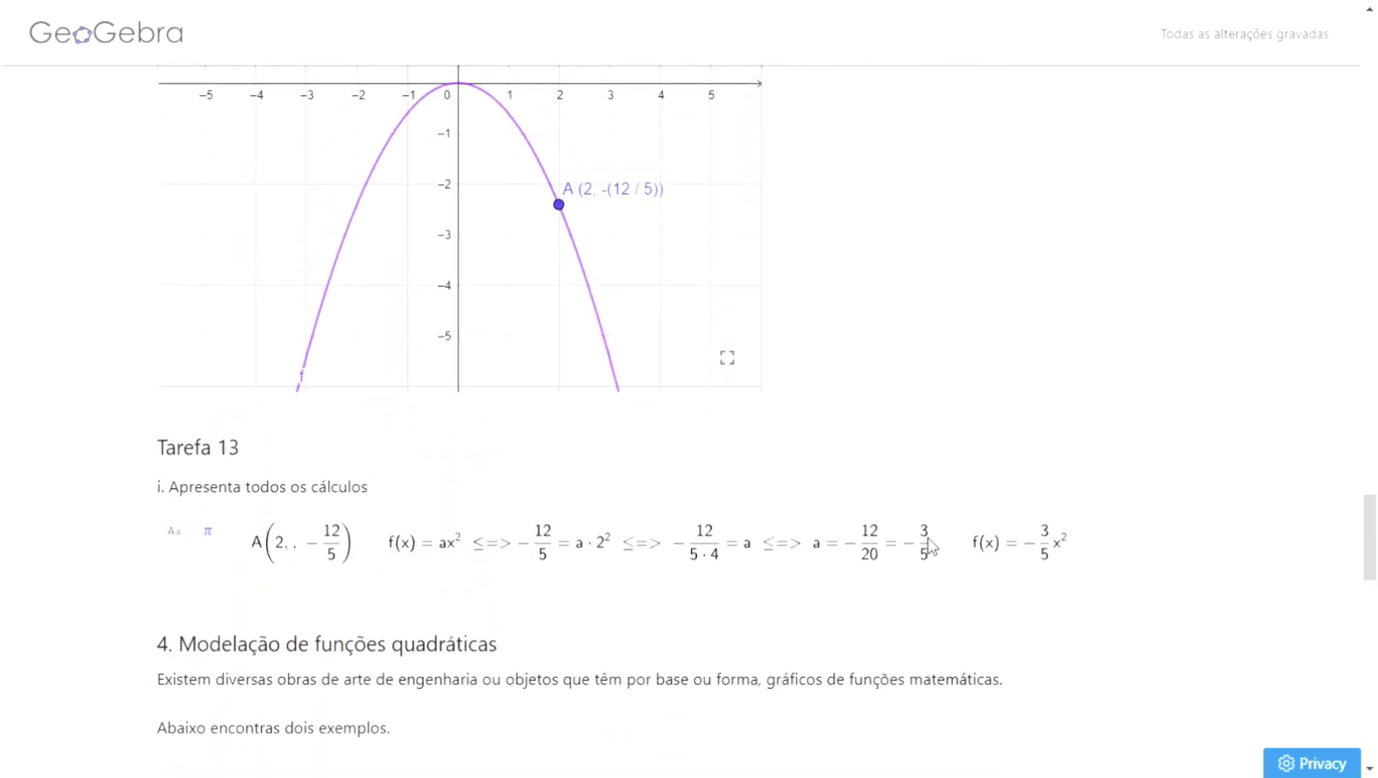
{"action": "scroll", "coordinate": [933, 546], "scroll_direction": "up", "scroll_amount": 8}
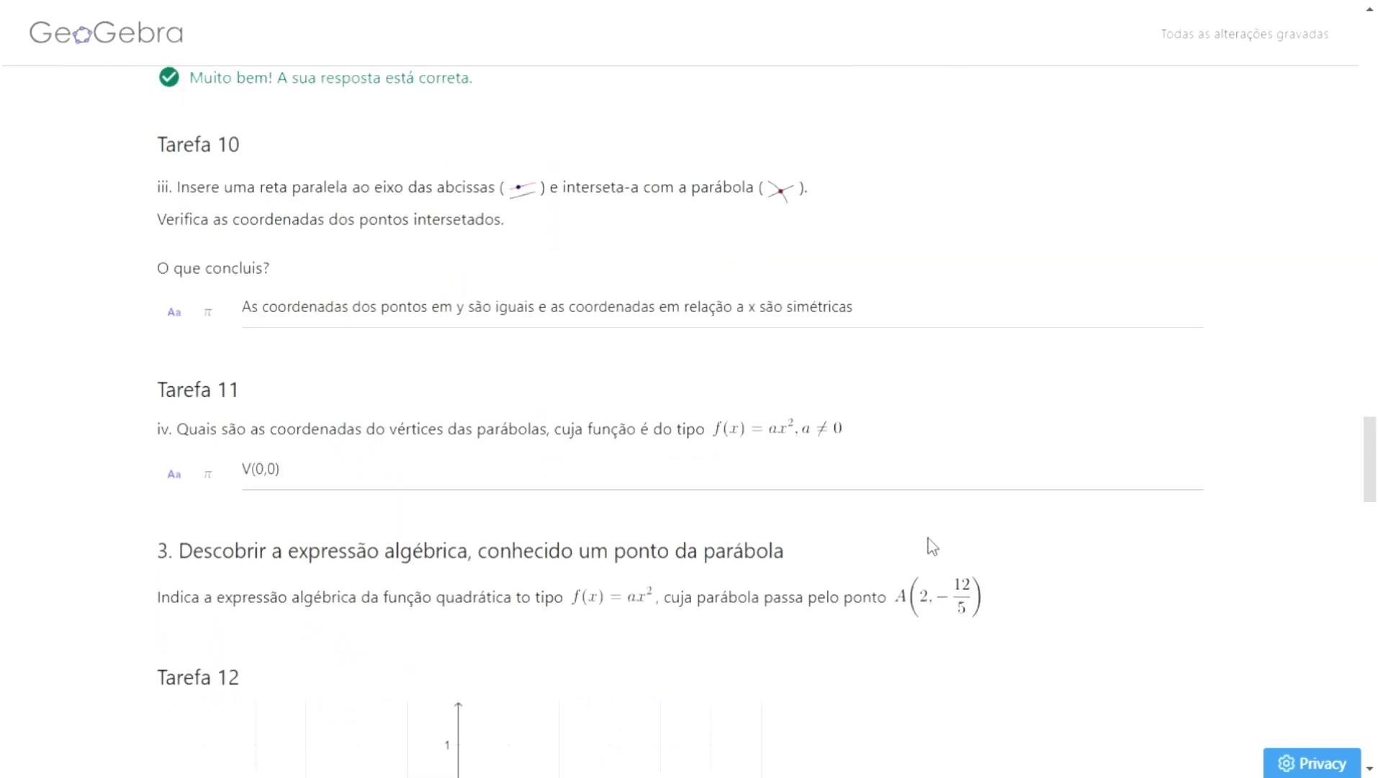
{"action": "scroll", "coordinate": [933, 546], "scroll_direction": "up", "scroll_amount": 12}
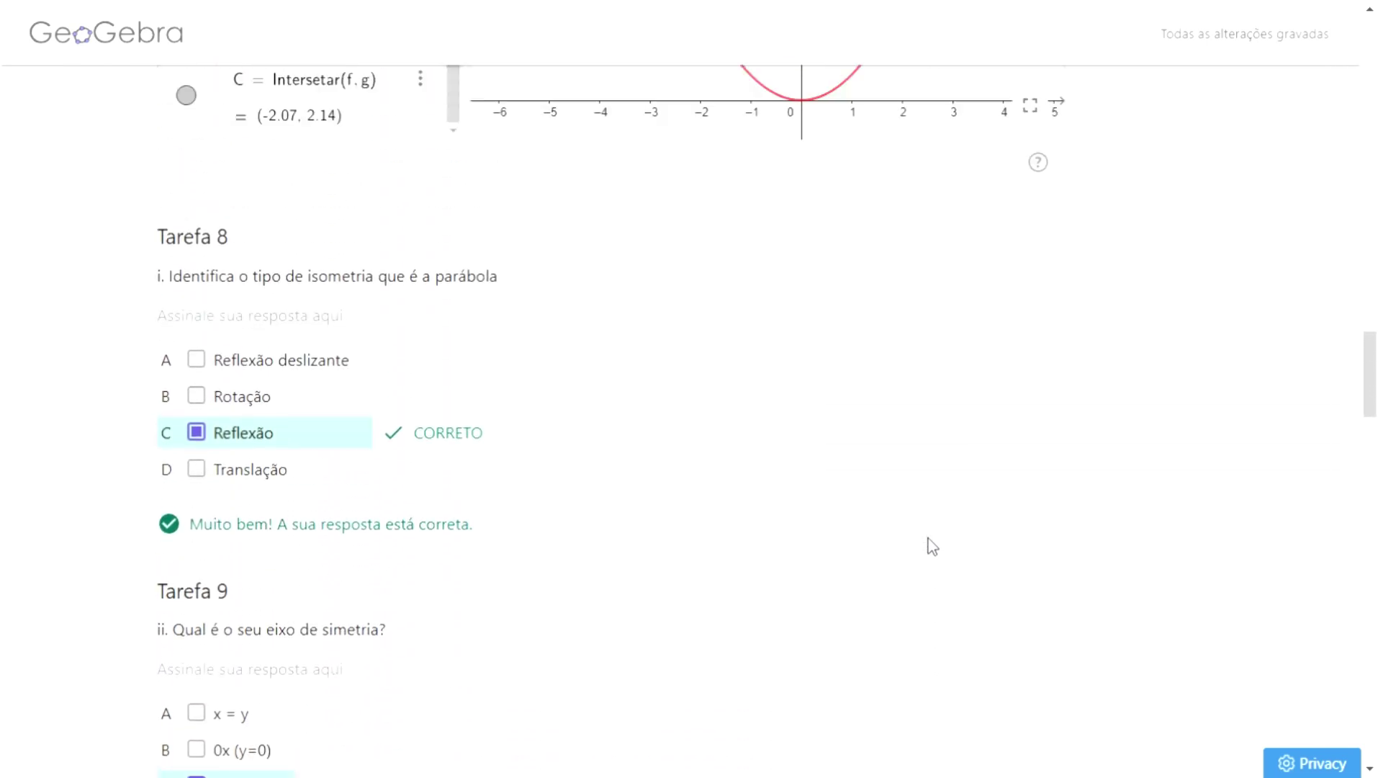
{"action": "scroll", "coordinate": [932, 547], "scroll_direction": "up", "scroll_amount": 12}
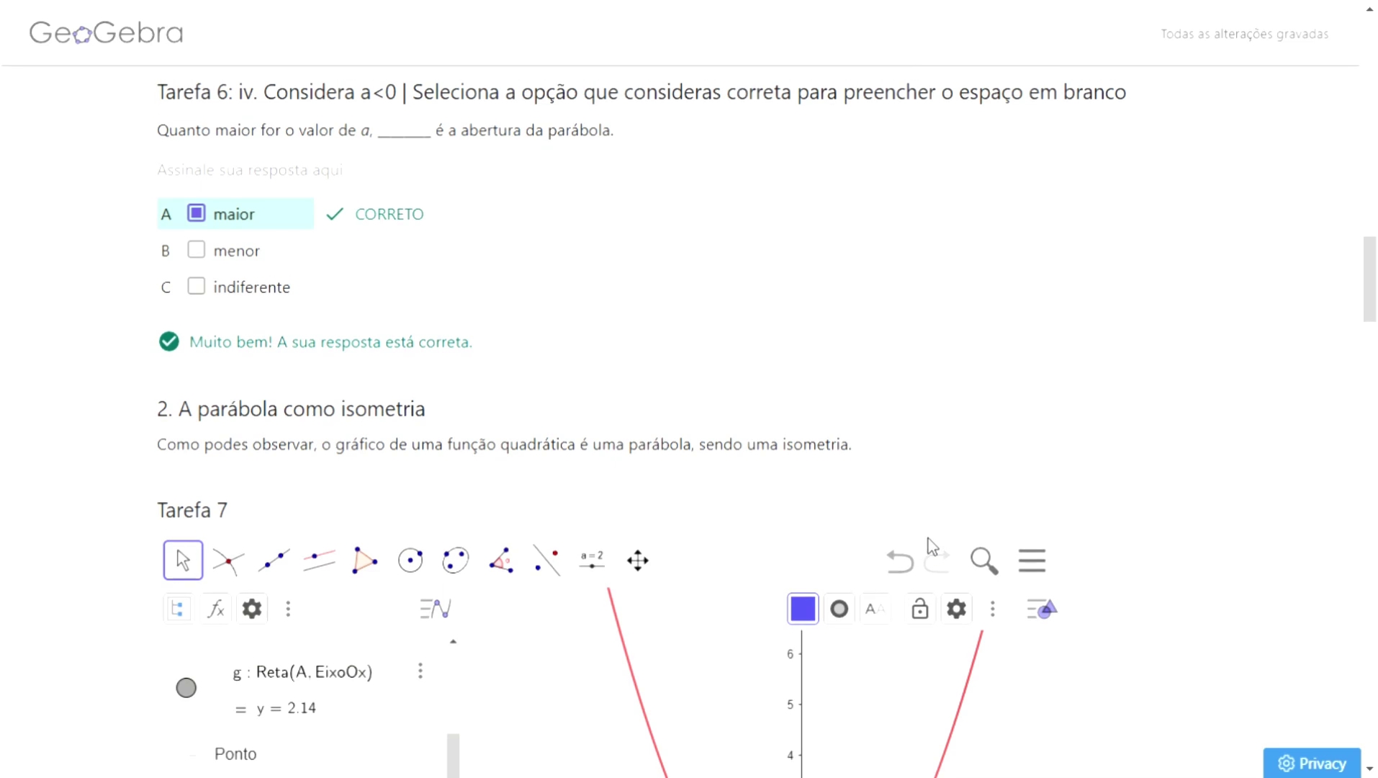
{"action": "scroll", "coordinate": [933, 546], "scroll_direction": "up", "scroll_amount": 3}
{"action": "scroll", "coordinate": [932, 546], "scroll_direction": "up", "scroll_amount": 12}
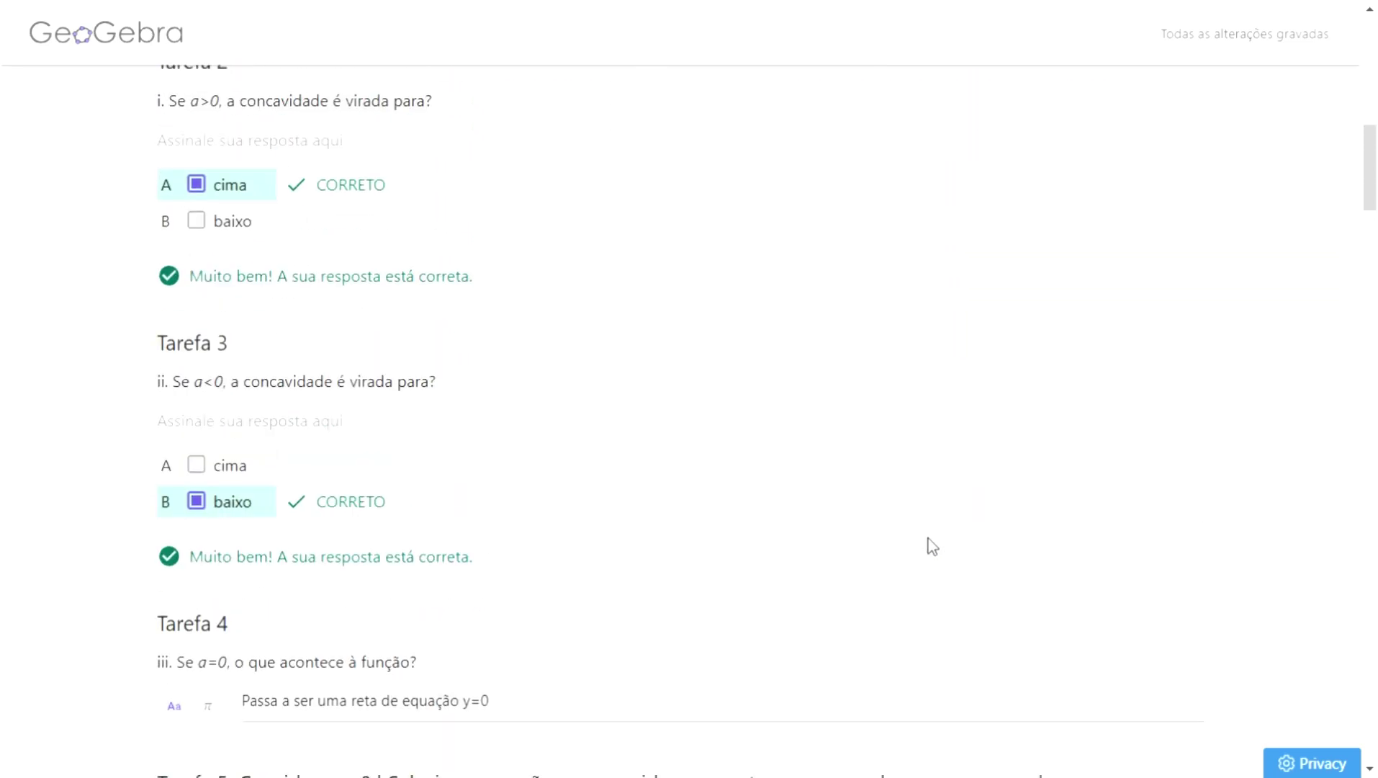
{"action": "scroll", "coordinate": [932, 546], "scroll_direction": "up", "scroll_amount": 6}
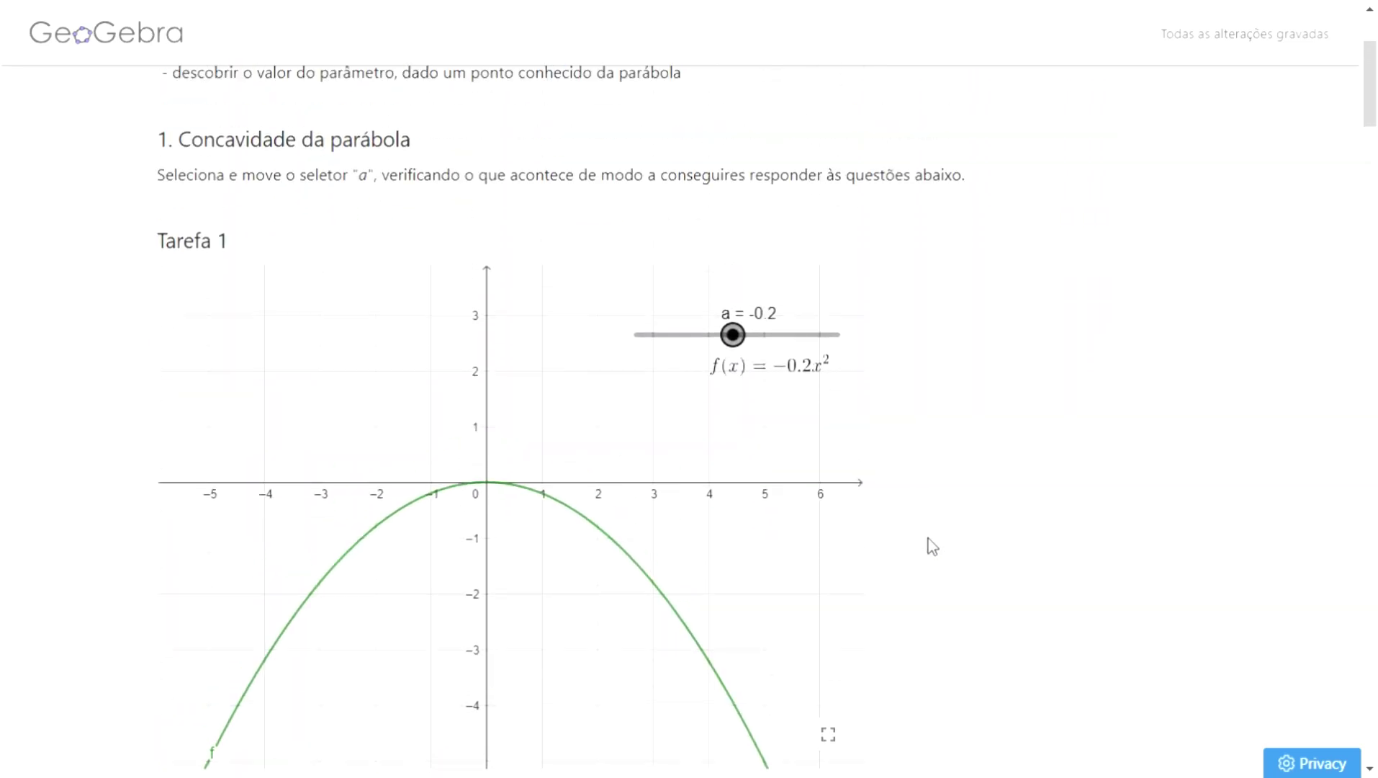